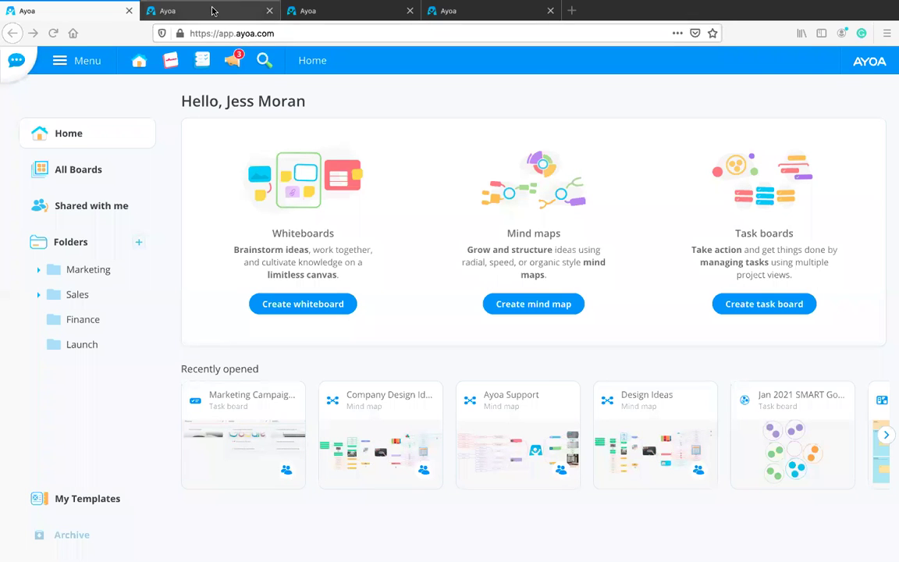
- Show the Marketing Campaign - New Product 2021 task board with its Planning, Adverts, Website and Meetings columns
left_click(214, 11)
left_click(315, 11)
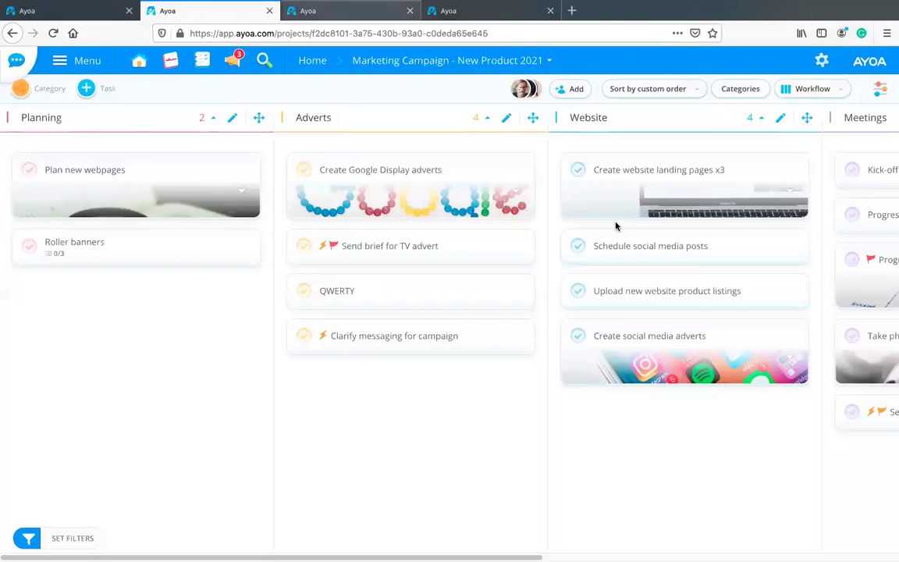
- Scroll across the Company Design Ideas 2021 mind map to the Timescale branch
scroll(293, 168, "right", 5)
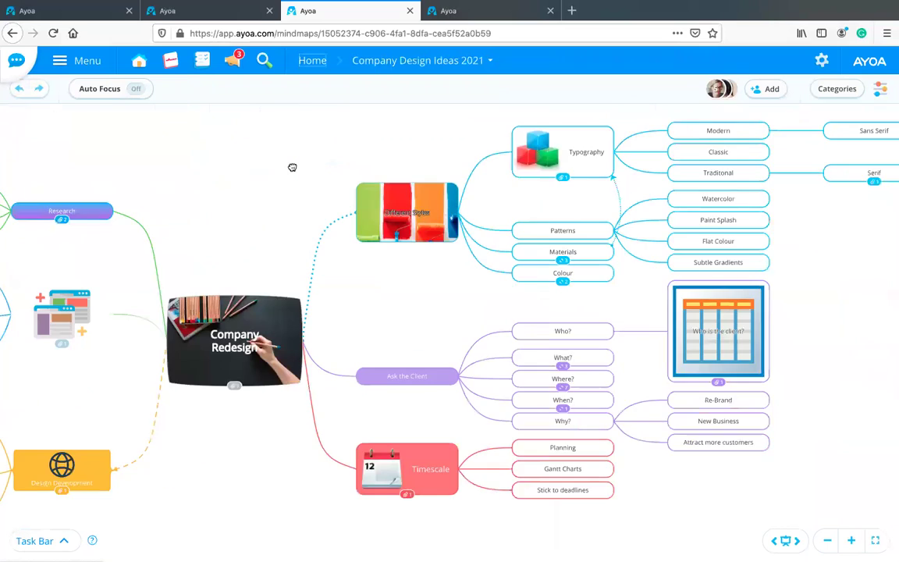
scroll(598, 208, "left", 5)
scroll(387, 148, "right", 4)
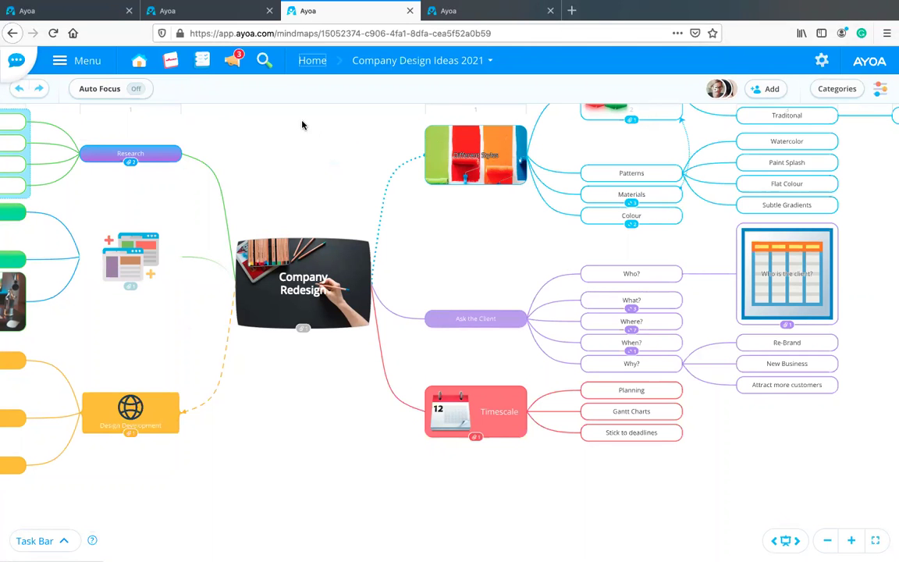
scroll(424, 112, "left", 5)
scroll(424, 113, "right", 3)
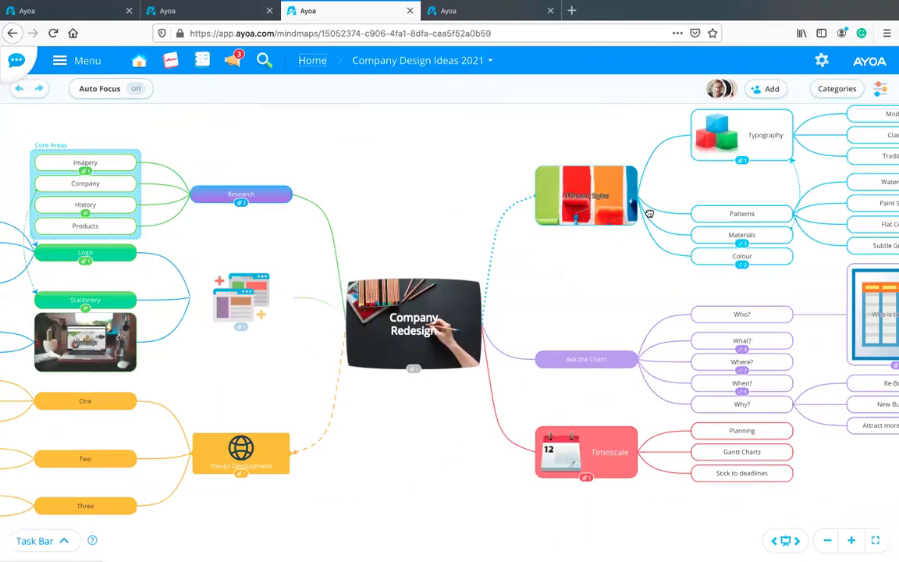
scroll(331, 120, "left", 5)
scroll(394, 114, "right", 7)
scroll(389, 116, "left", 3)
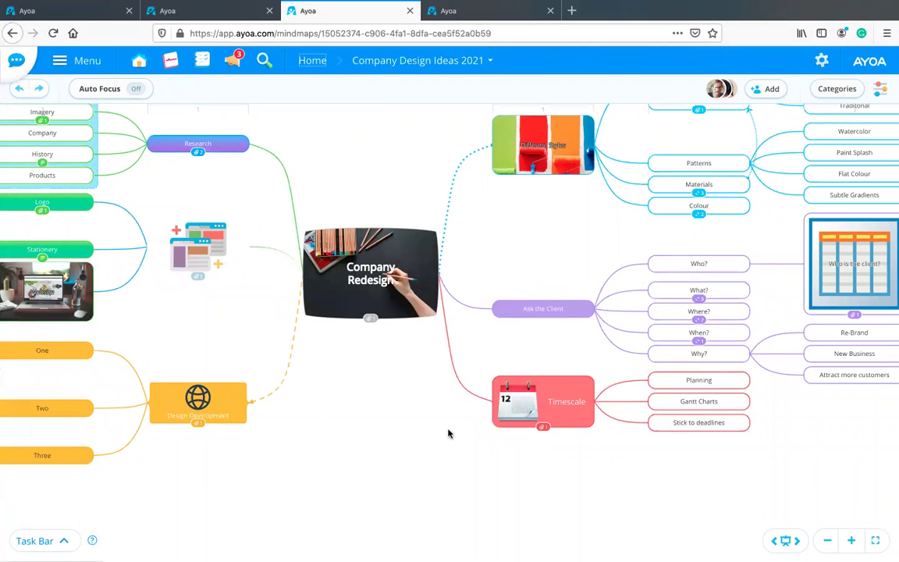
scroll(250, 400, "right", 2)
scroll(249, 400, "right", 5)
scroll(395, 411, "left", 5)
scroll(458, 459, "right", 5)
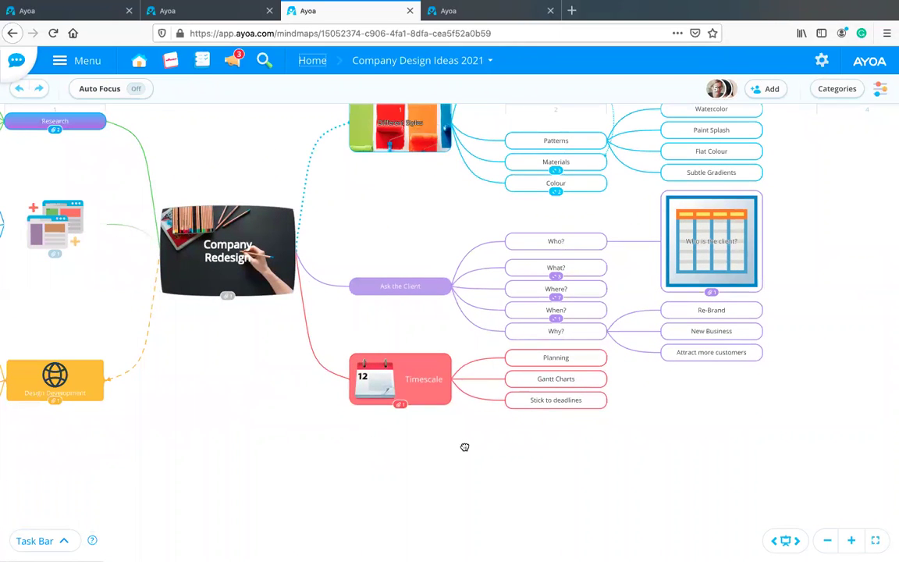
scroll(369, 431, "right", 3)
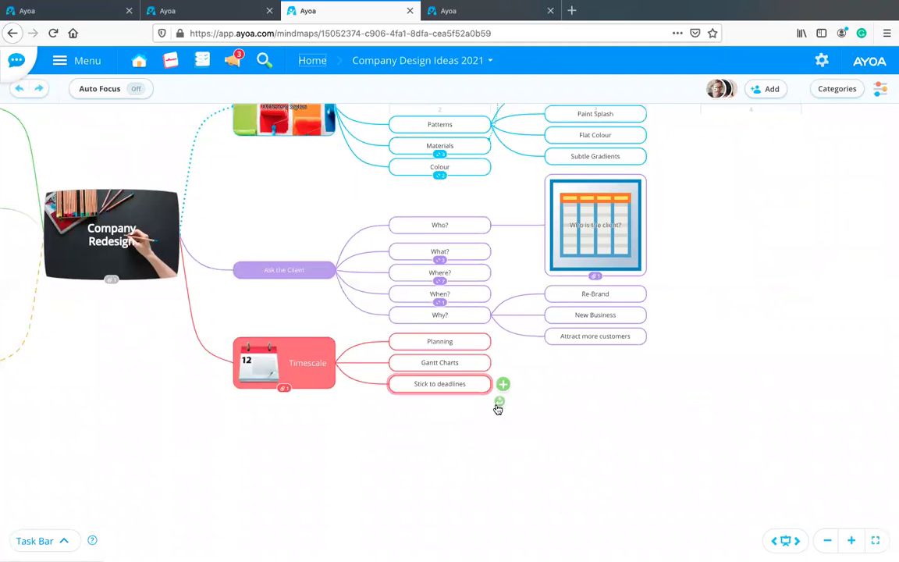
scroll(496, 406, "up", 5)
scroll(622, 388, "down", 2)
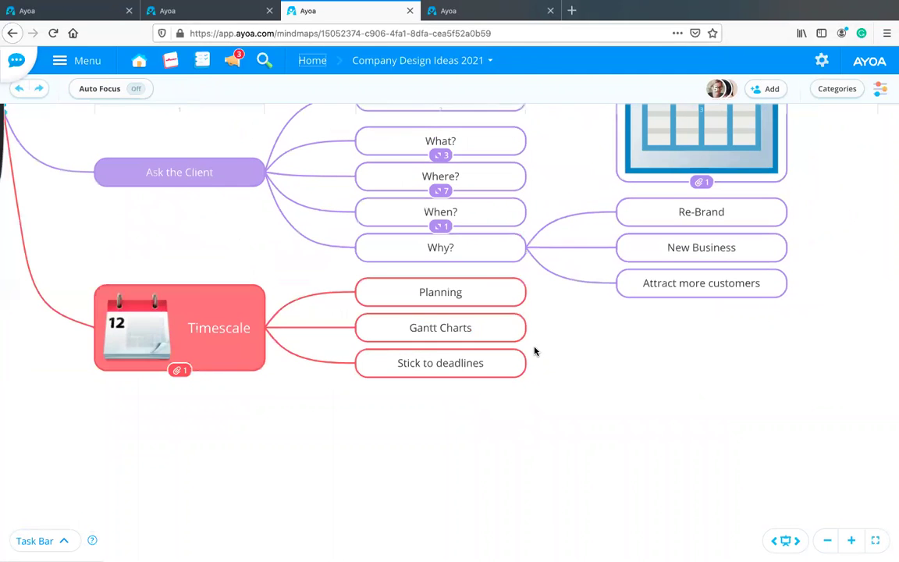
- Add 'visuals' and 'colour' sub-branches under Gantt Charts
left_click(465, 328)
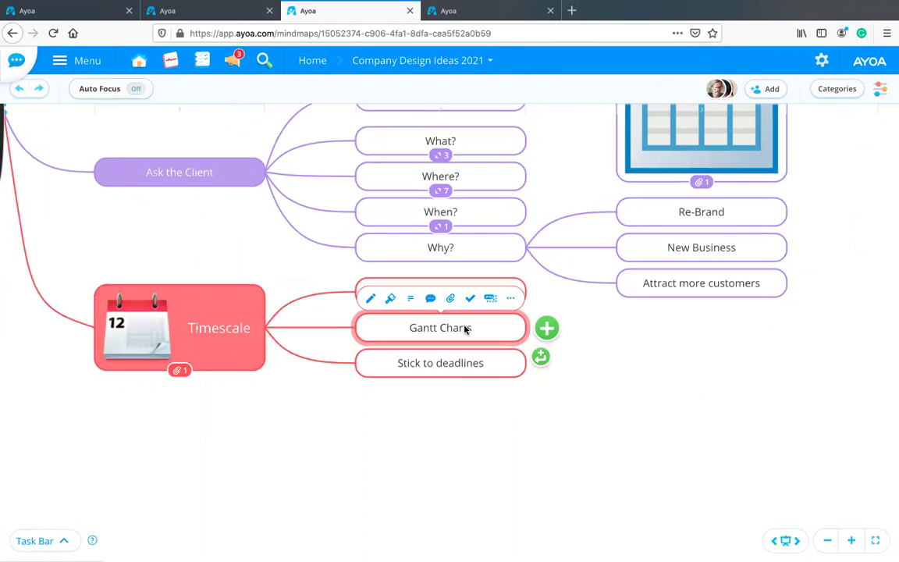
key("Tab")
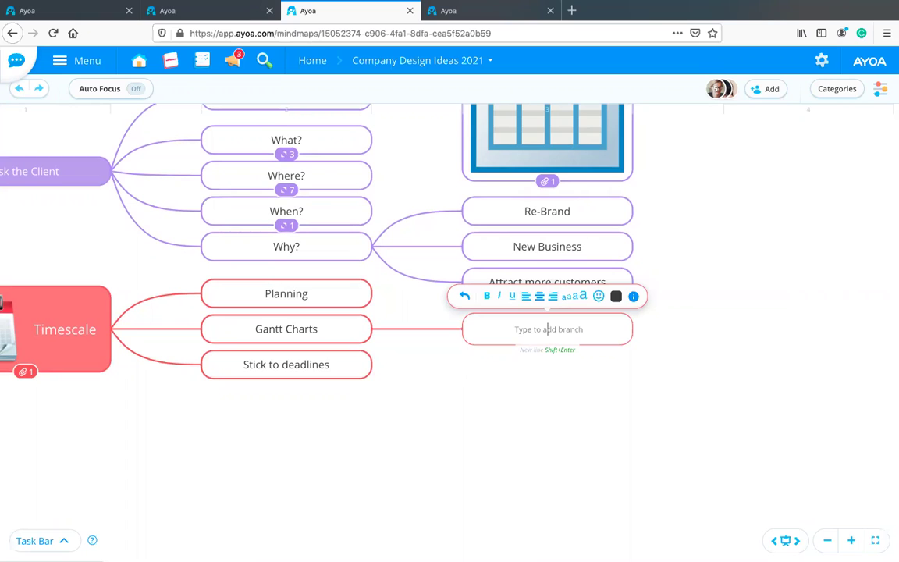
type("visuals")
key("Return")
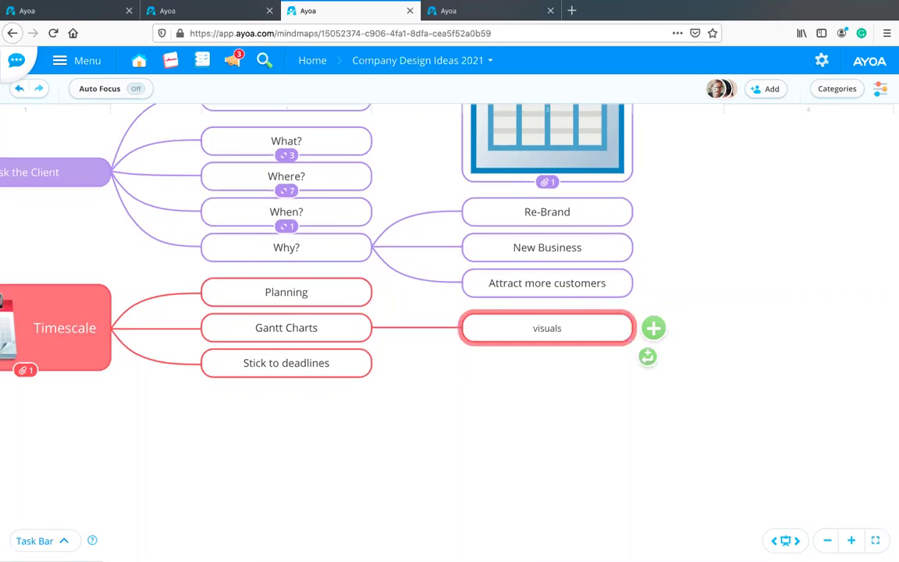
key("Return")
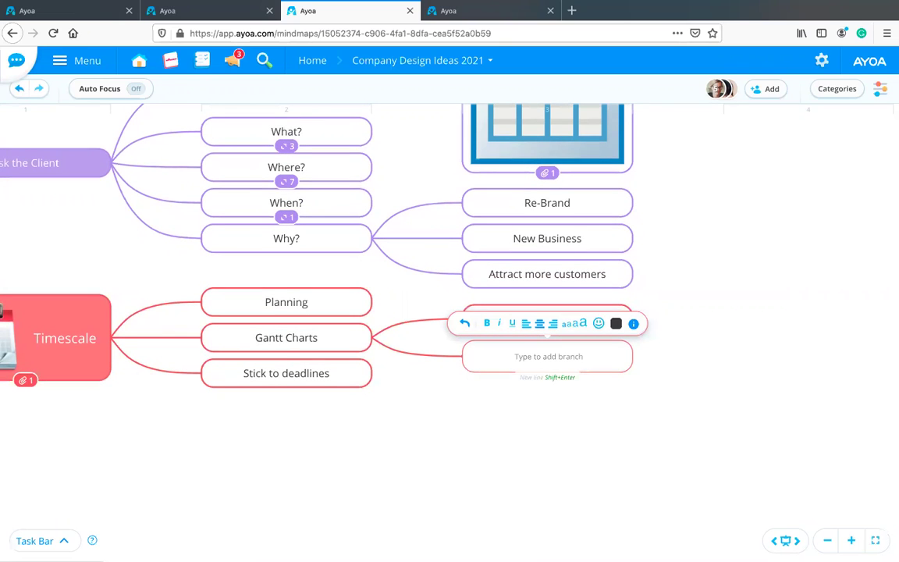
type("colour")
key("Return")
- Add 'one' and 'three' sub-branches beneath colour
key("Tab")
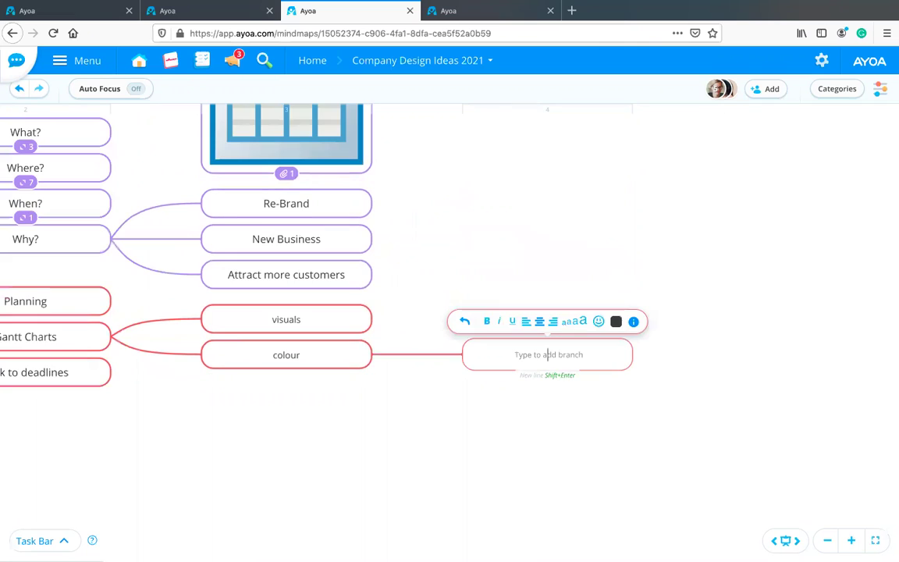
type("one")
key("Return")
key("Return")
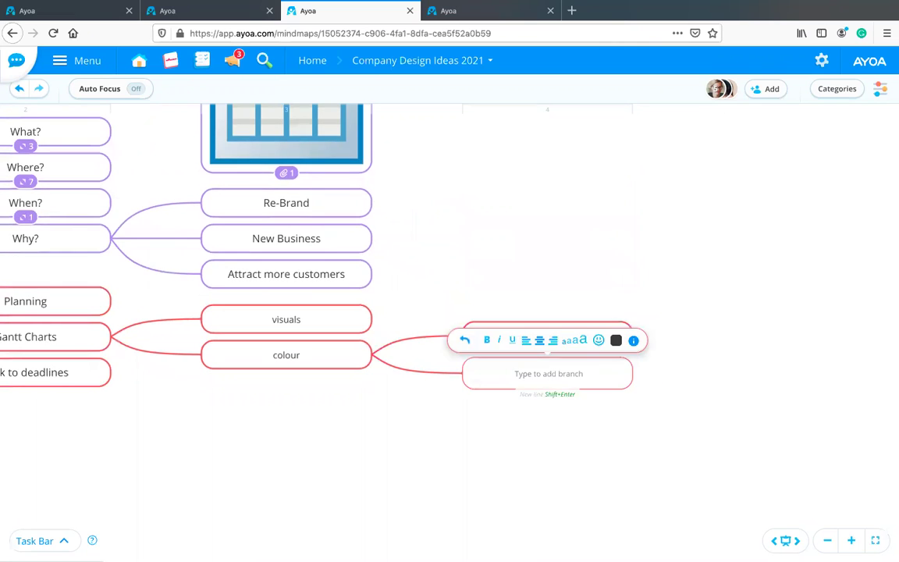
type("three")
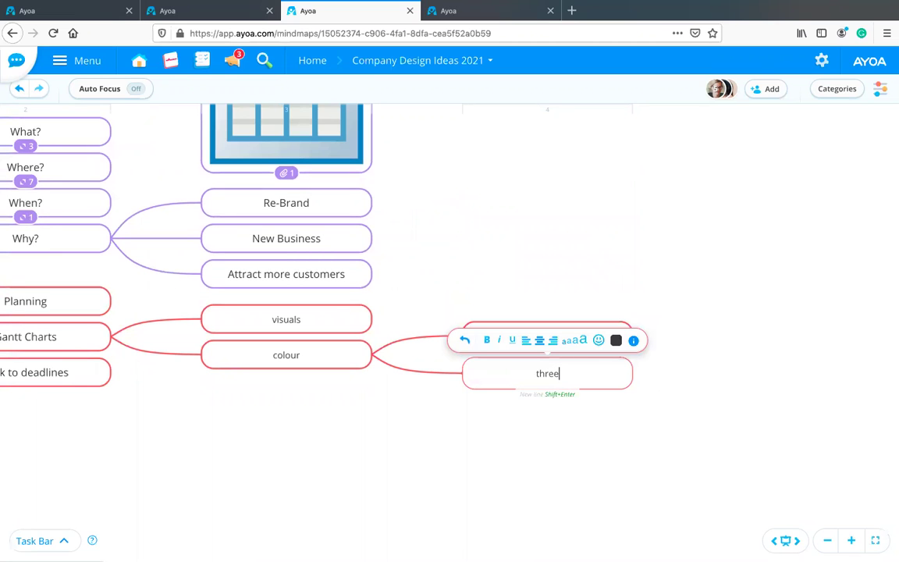
key("Return")
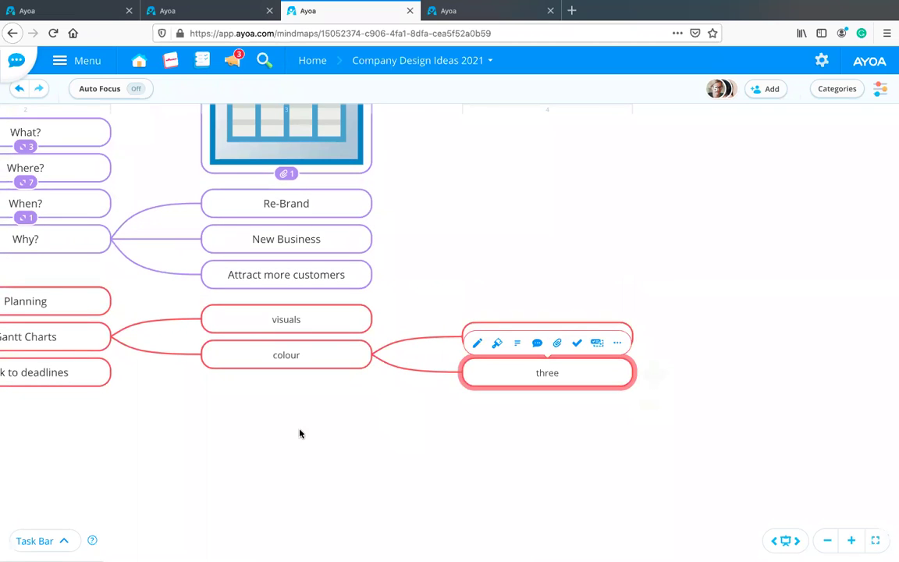
left_click(529, 421)
left_click_drag(529, 420, 690, 419)
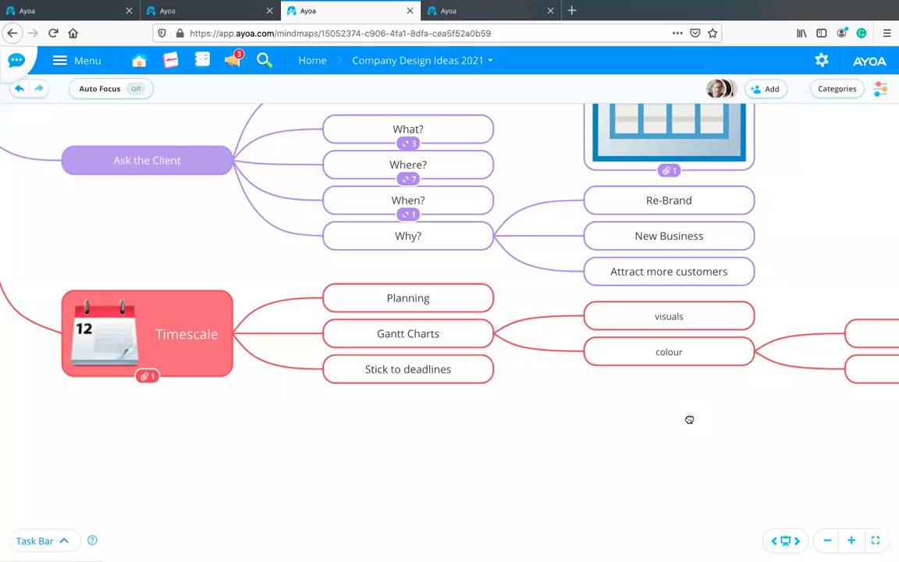
- Switch on Show Idea Bank from the map's settings menu
scroll(671, 419, "right", 1)
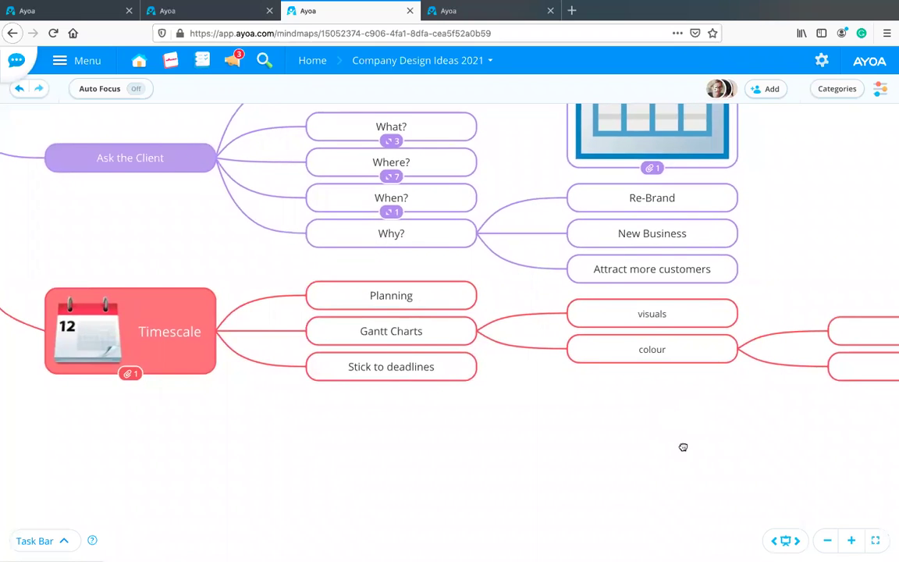
scroll(682, 445, "up", 1)
scroll(548, 473, "down", 2)
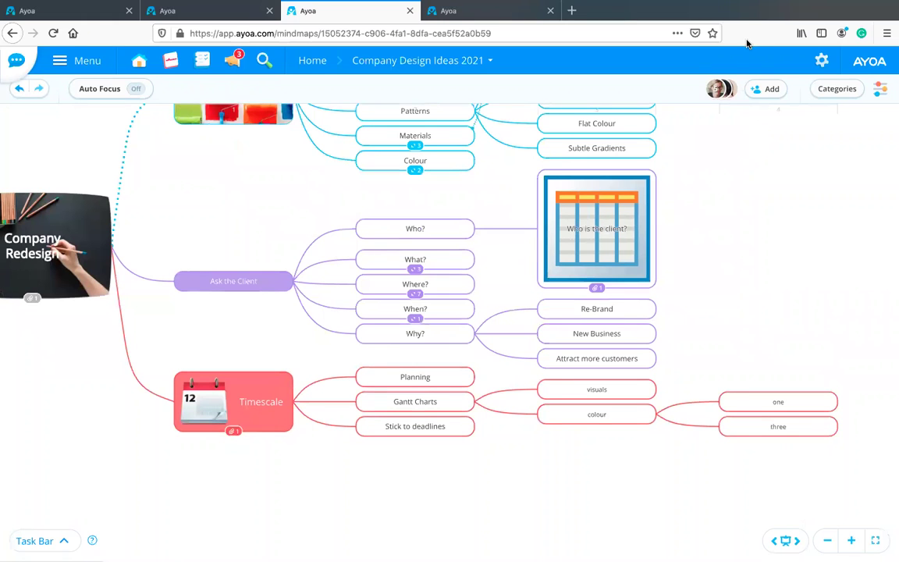
left_click(878, 91)
left_click(878, 90)
left_click(879, 92)
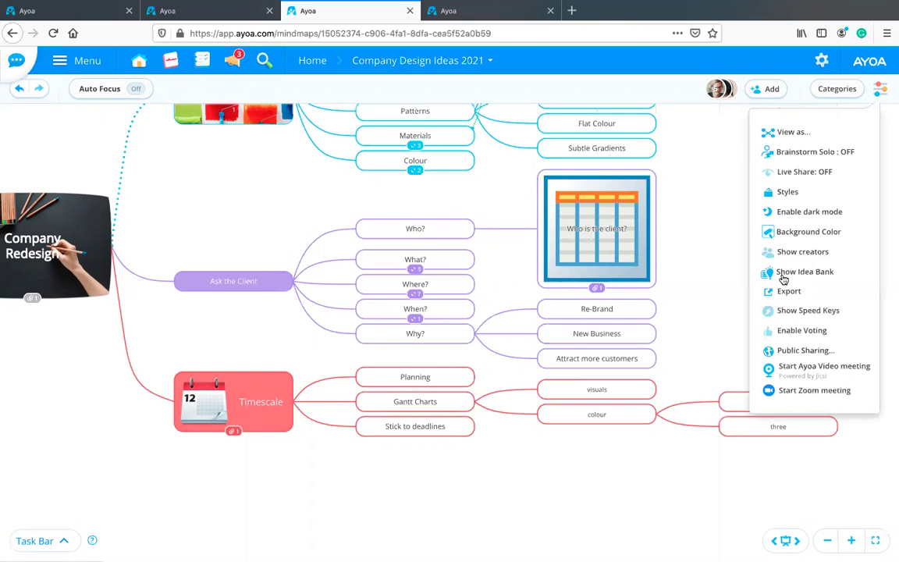
left_click(800, 273)
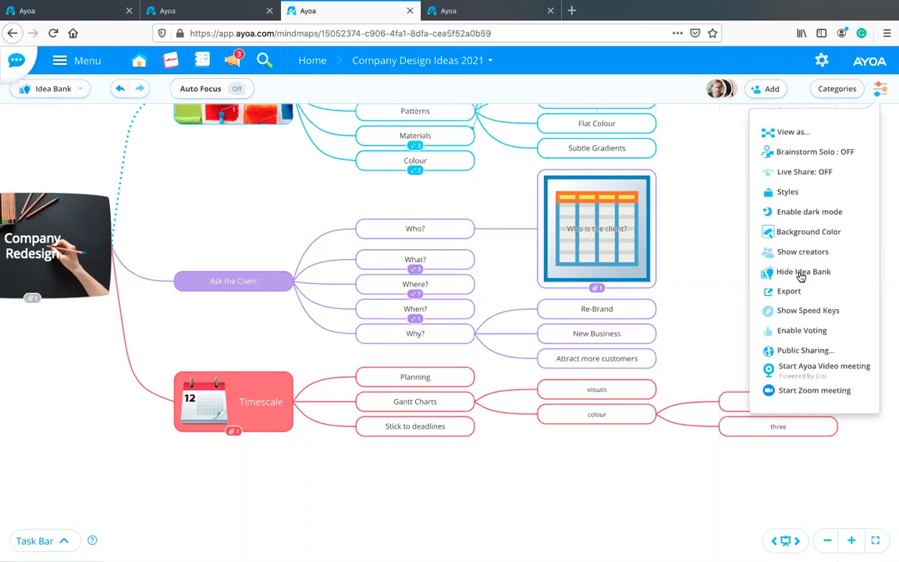
- Enter 'idea one', 'idea two', 'idea three' and 'idea four' as quick ideas in the Idea Bank
left_click(54, 91)
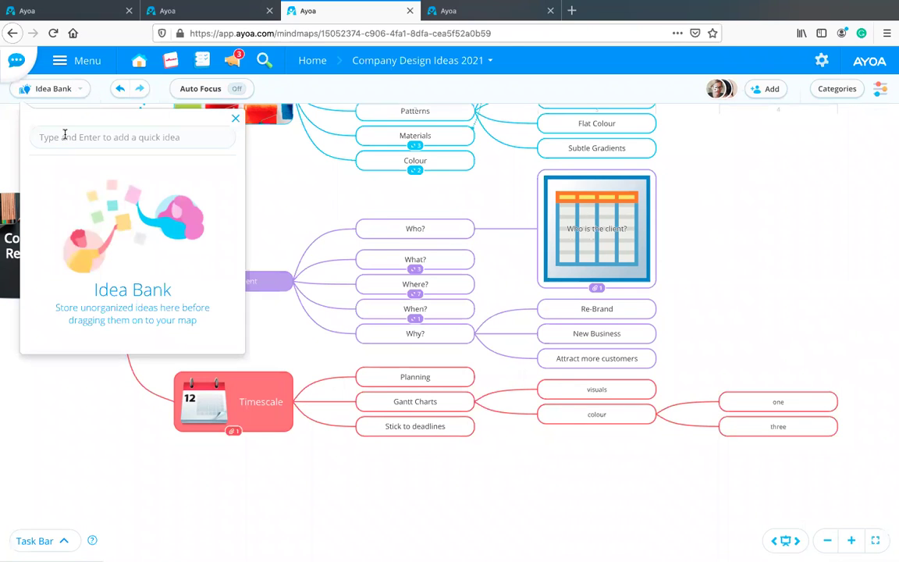
type("idea one")
key("Return")
type("idea two")
key("Return")
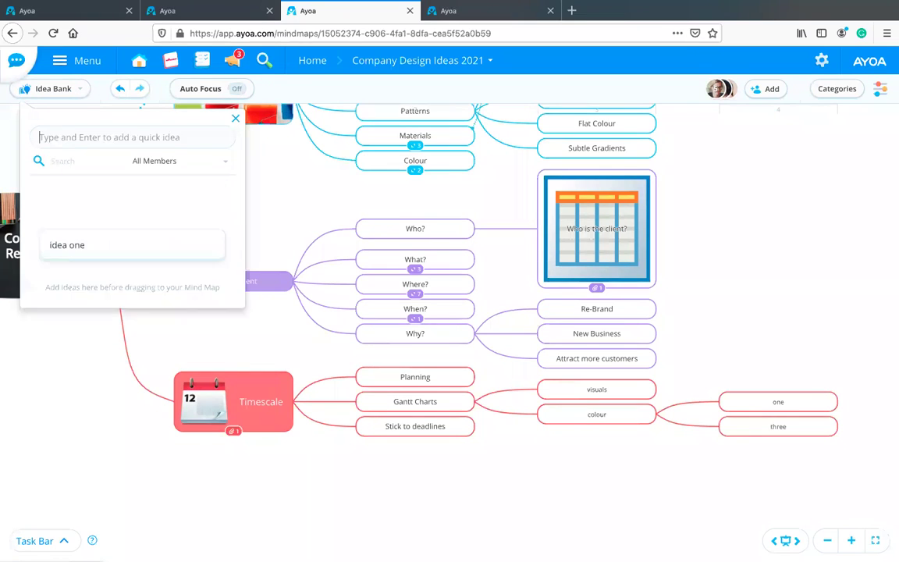
type("idea three")
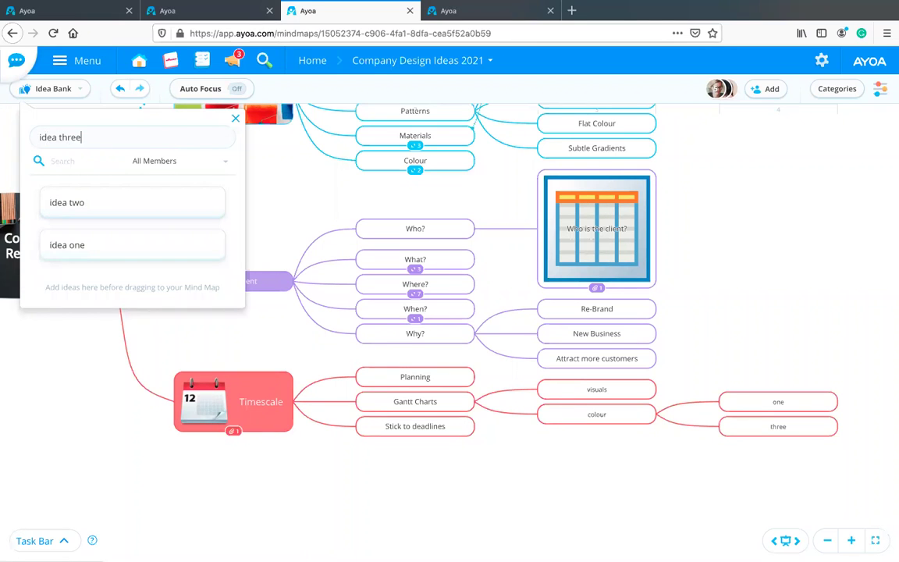
key("Return")
type("ide")
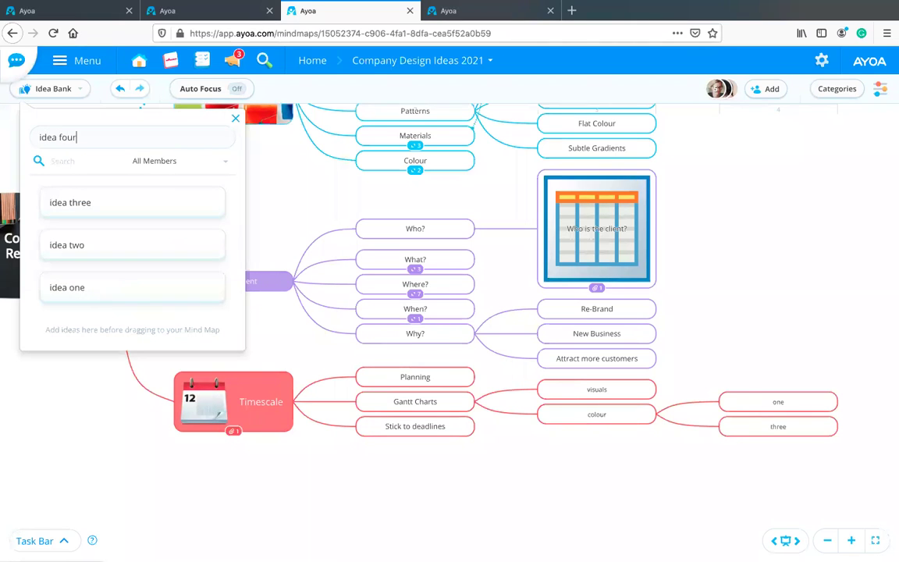
type("a four")
key("Return")
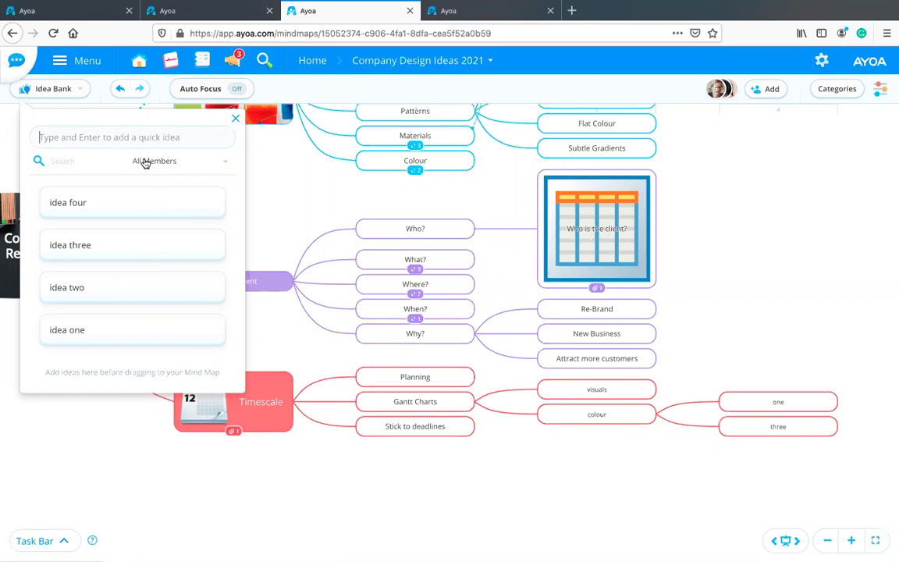
- Drag idea four from the Idea Bank onto the map under Re-Brand, then close the Idea Bank
left_click_drag(555, 443, 482, 423)
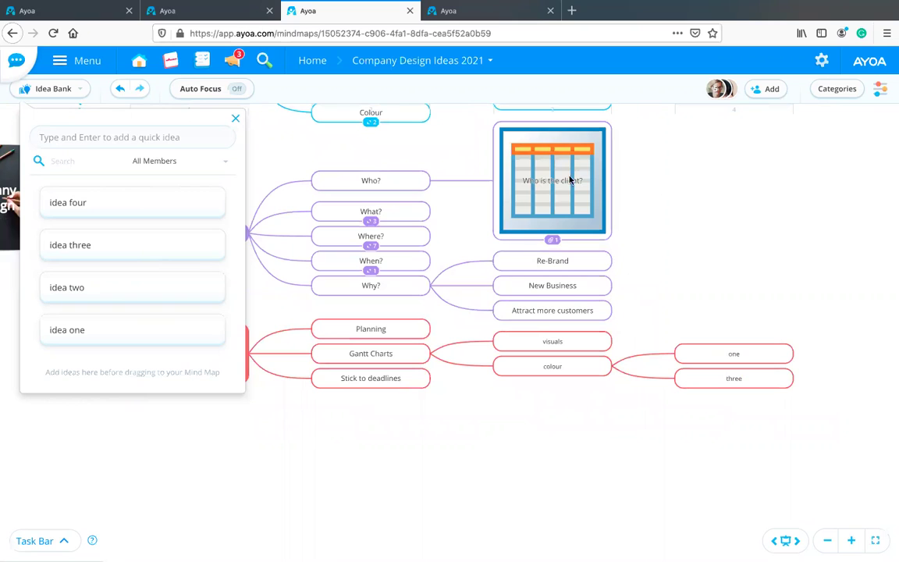
left_click_drag(114, 191, 601, 261)
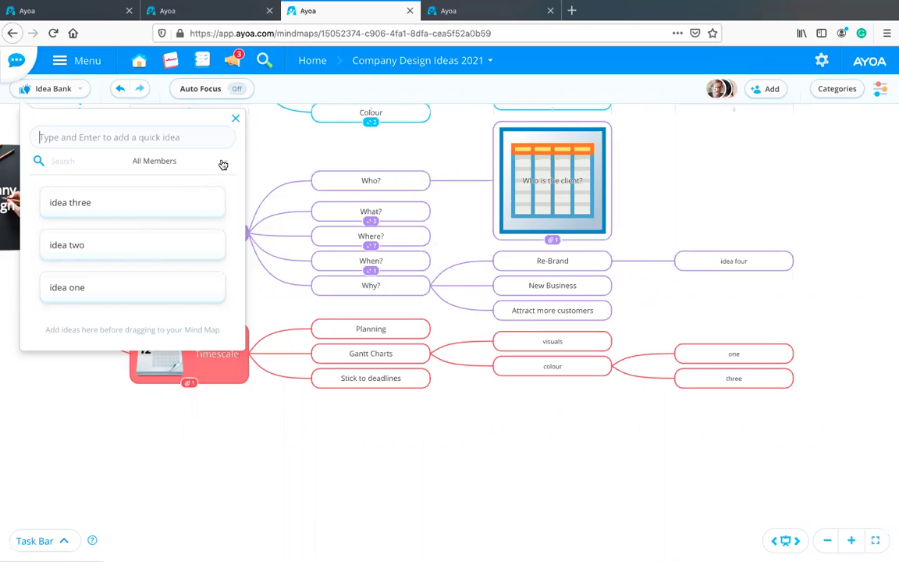
left_click(164, 162)
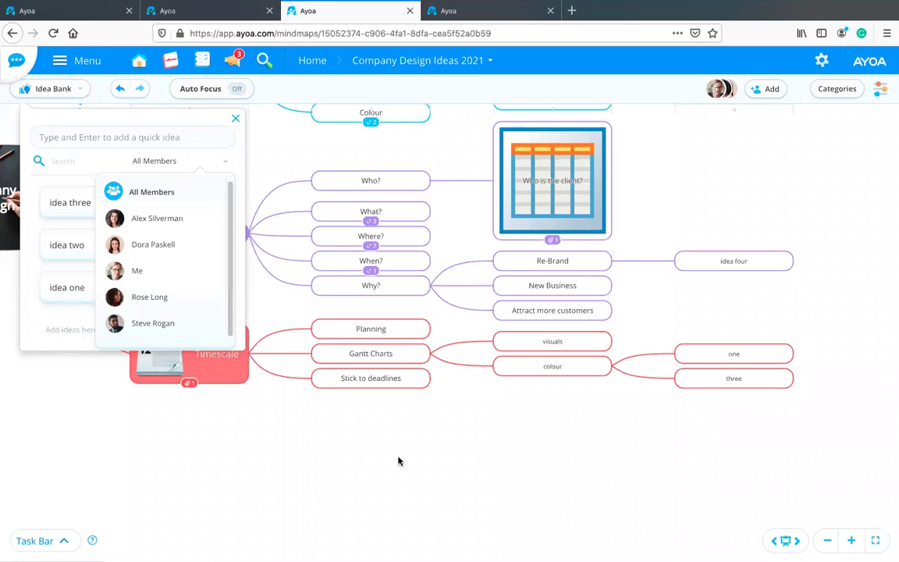
left_click(419, 483)
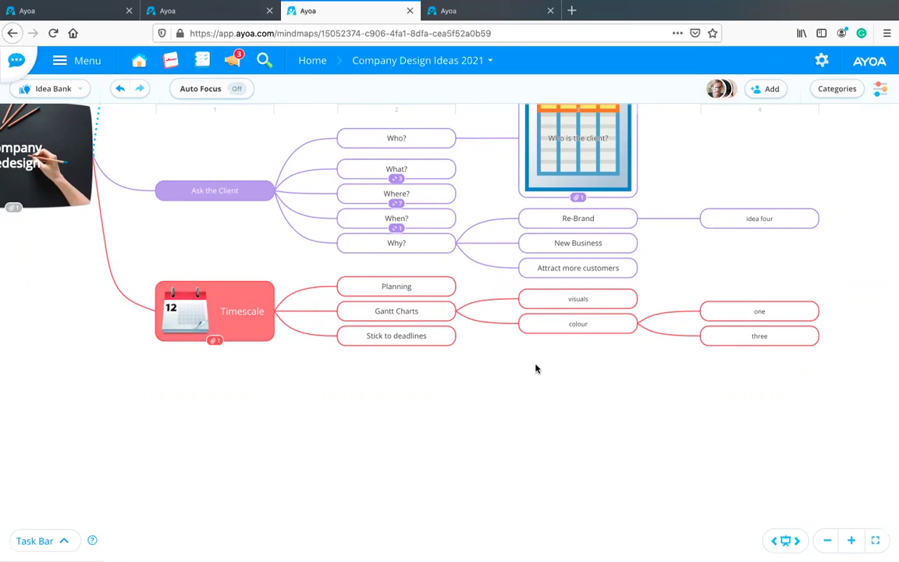
- Show the task bar beneath the Company Design Ideas 2021 mind map
left_click(507, 321)
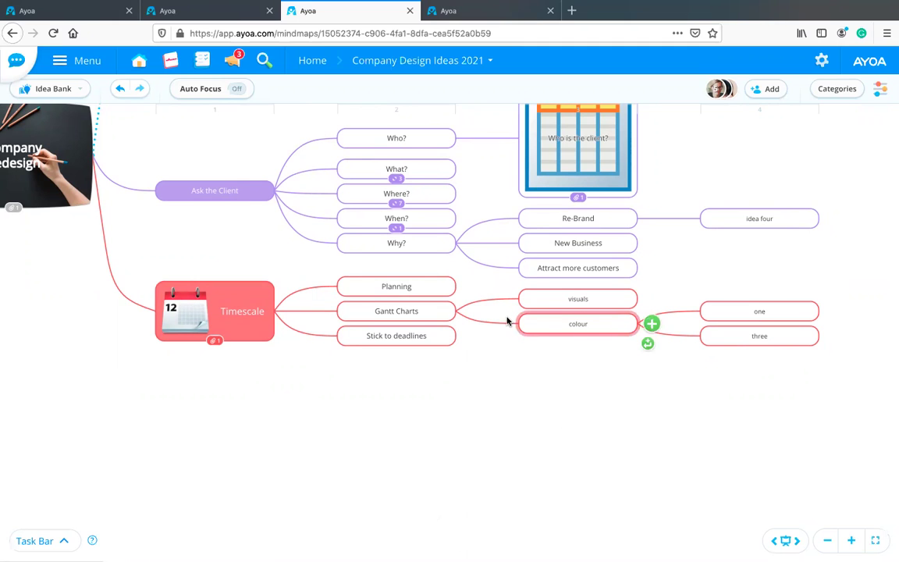
left_click(309, 336)
left_click_drag(358, 410, 249, 391)
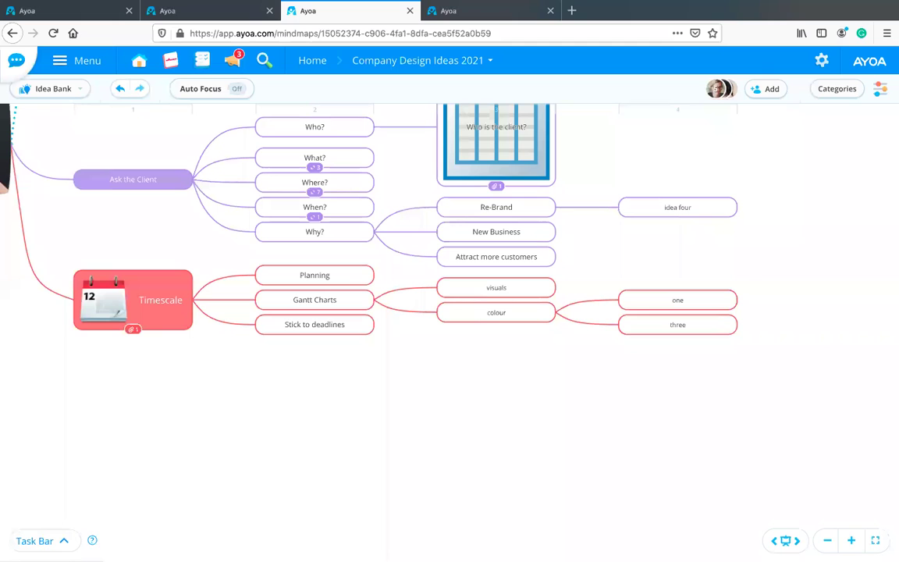
left_click(37, 541)
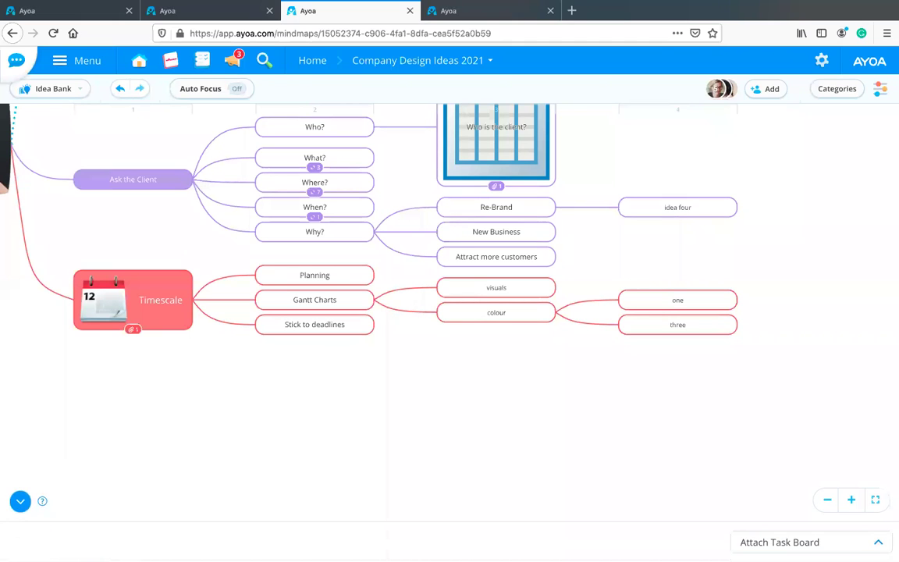
- Start a new task board named 'New task board' from Attach Task Board
left_click(877, 545)
scroll(797, 431, "down", 1)
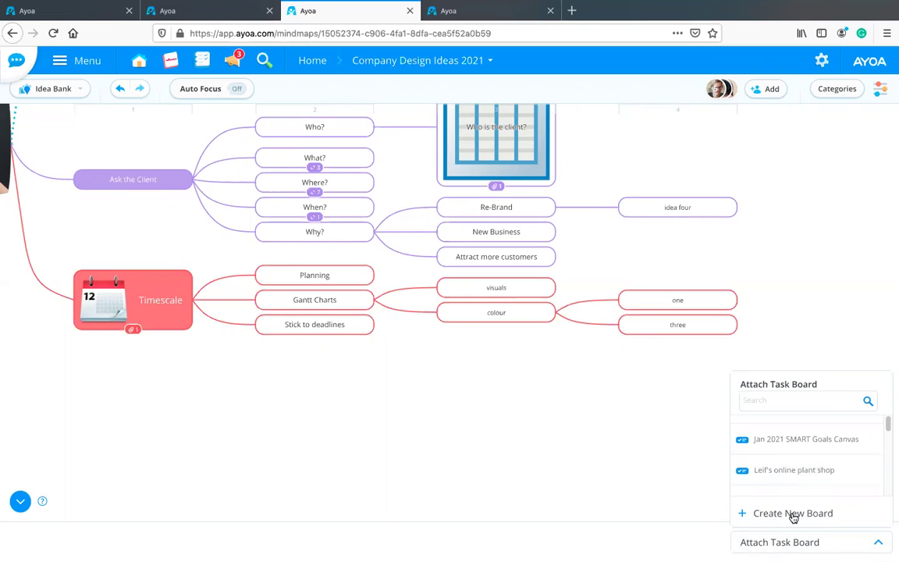
left_click(793, 514)
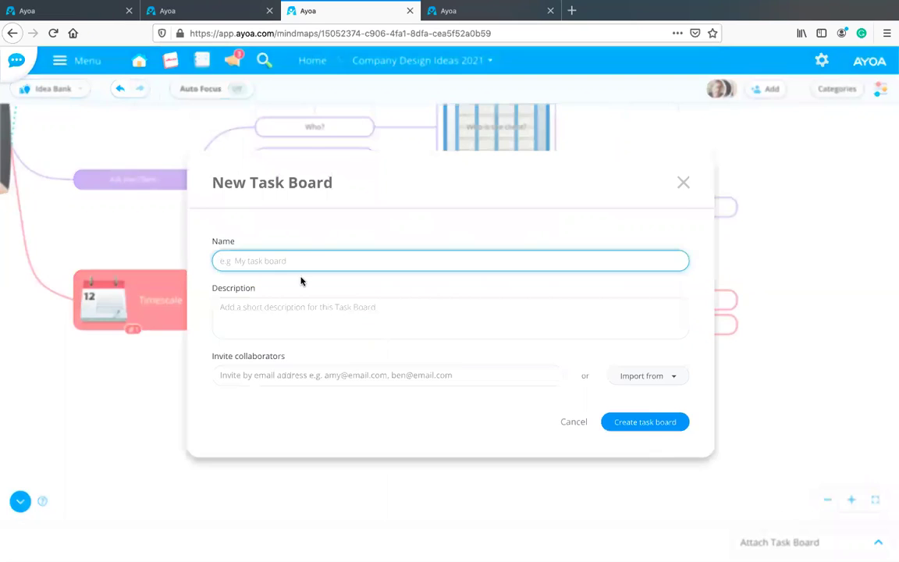
type("New")
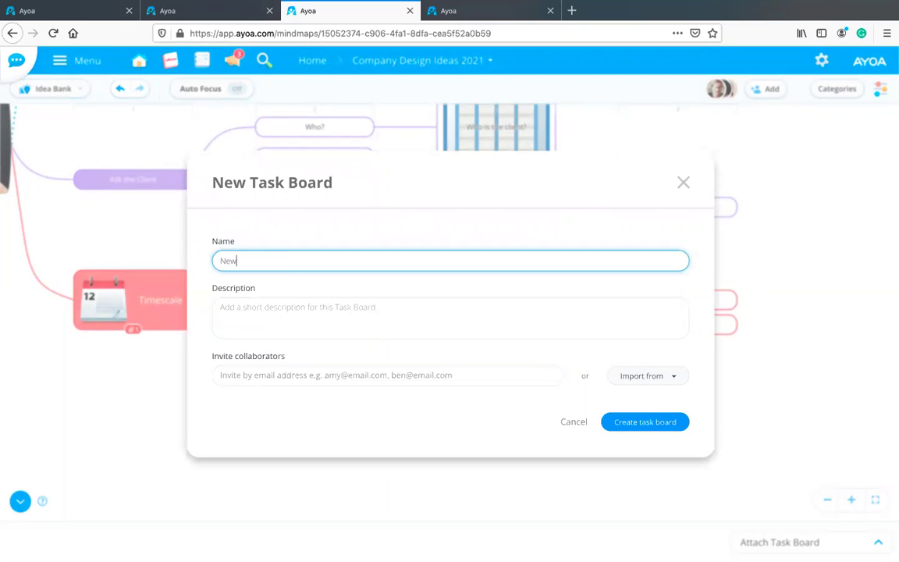
type(" task board")
- Invite three contacts as collaborators and create the board
left_click(248, 378)
left_click(260, 423)
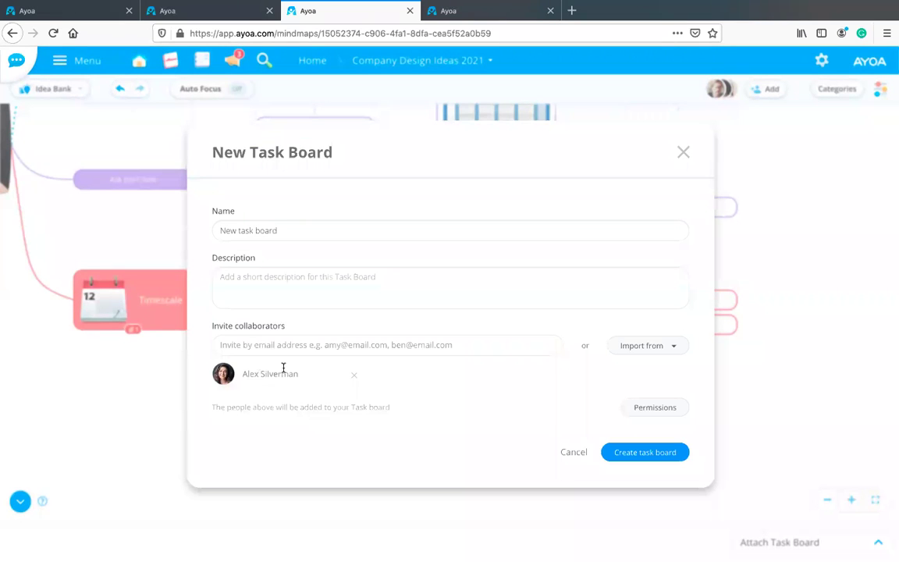
left_click(291, 345)
left_click(242, 460)
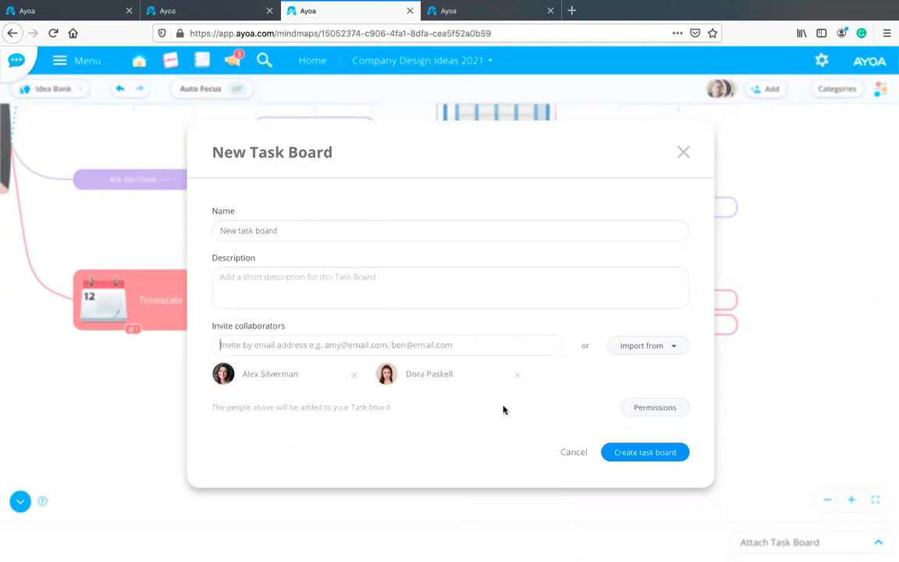
left_click(296, 345)
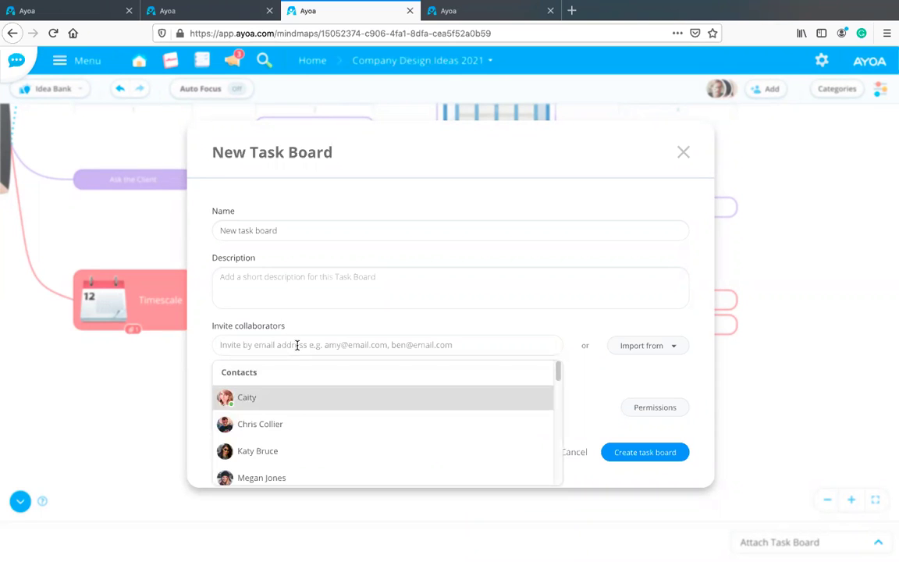
scroll(367, 409, "down", 5)
left_click(380, 421)
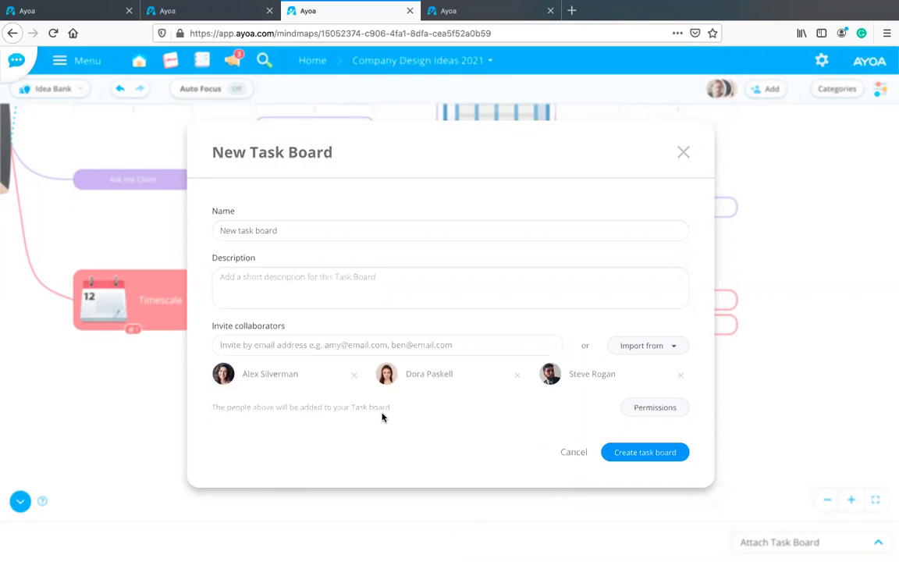
left_click(648, 454)
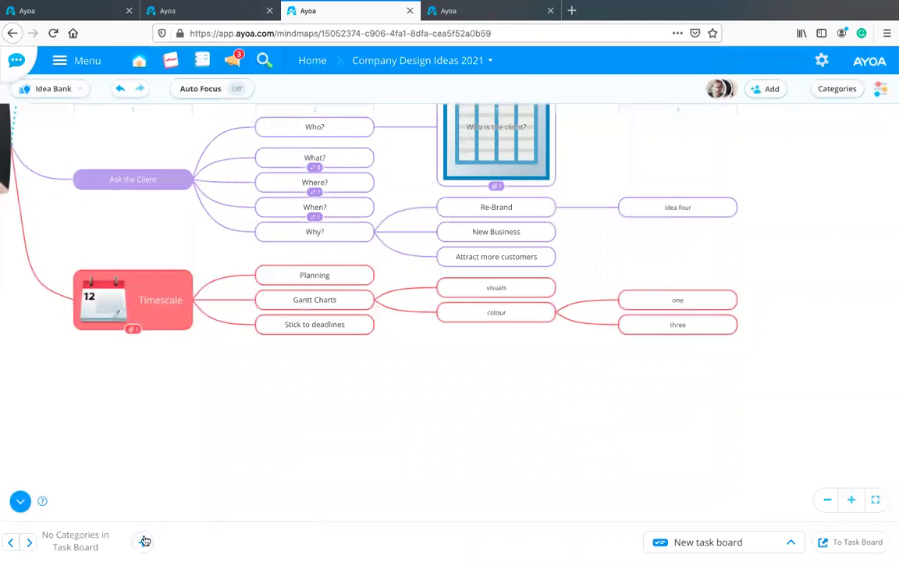
- Add task board categories 'exampke' and 'example' in the task bar
left_click(144, 541)
type("exampke")
key("Return")
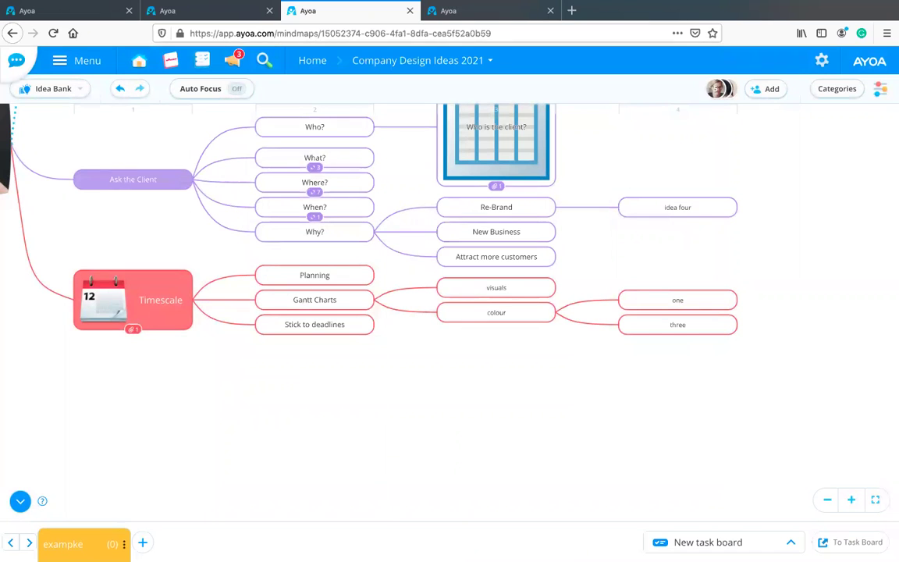
left_click(142, 541)
type("example")
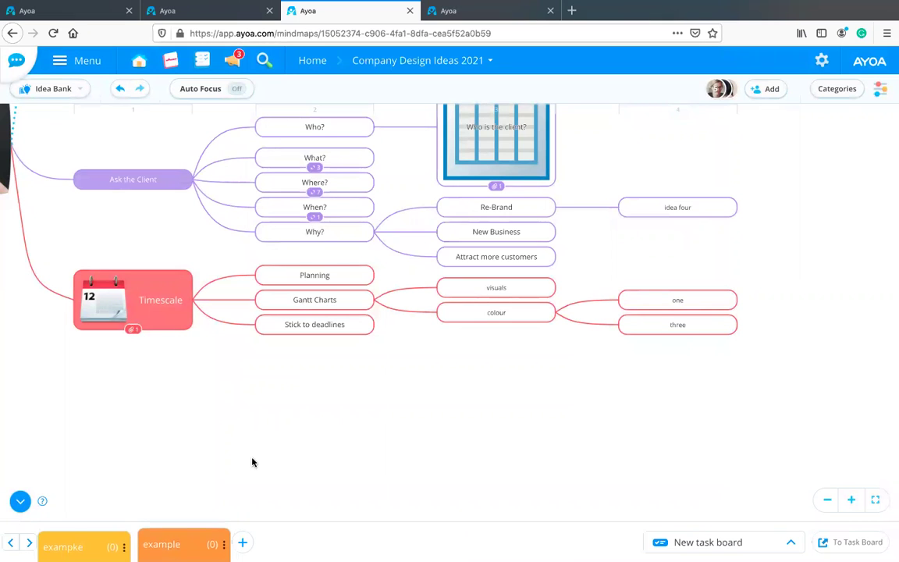
scroll(407, 409, "up", 3)
scroll(414, 392, "left", 5)
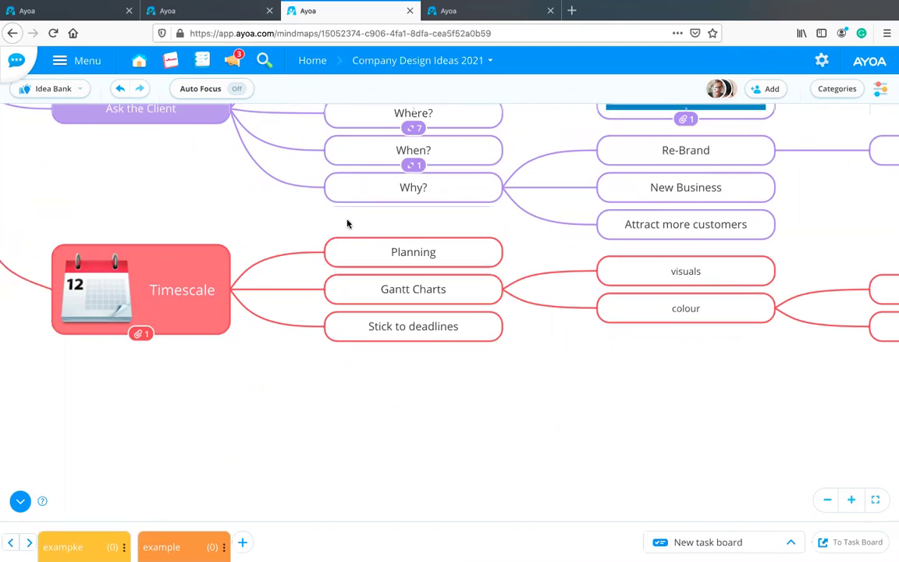
- Make Stick to deadlines a task in example and Gantt Charts a task in exampke
left_click(419, 332)
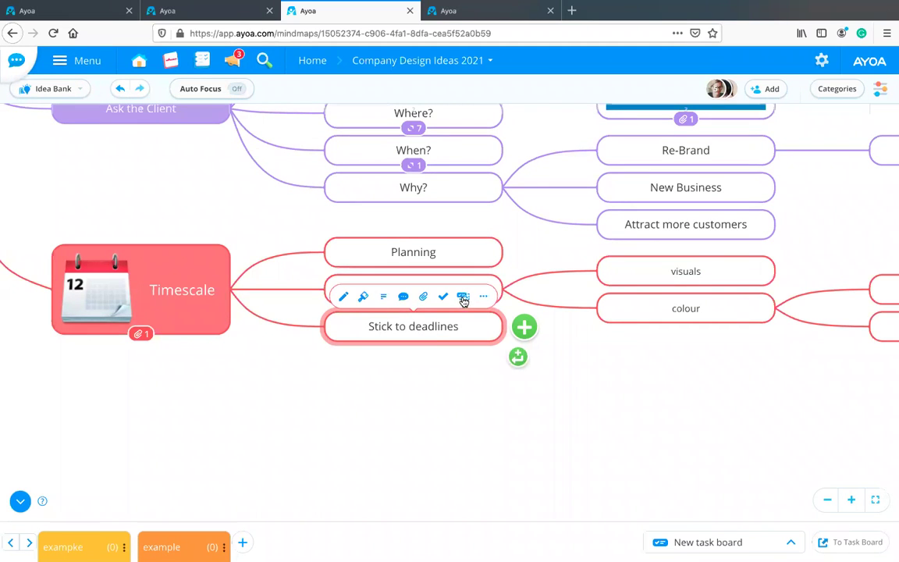
scroll(462, 301, "up", 3)
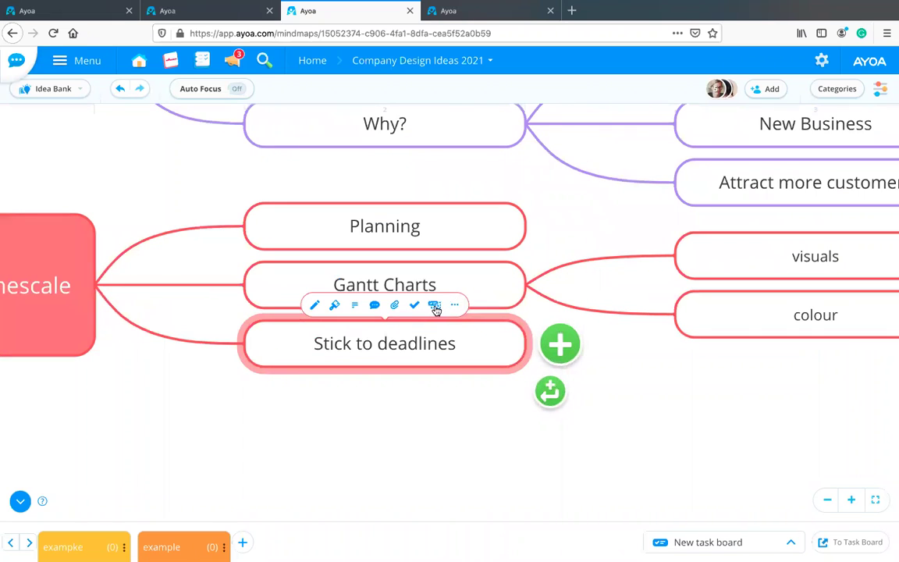
left_click_drag(179, 541, 181, 541)
left_click(451, 293)
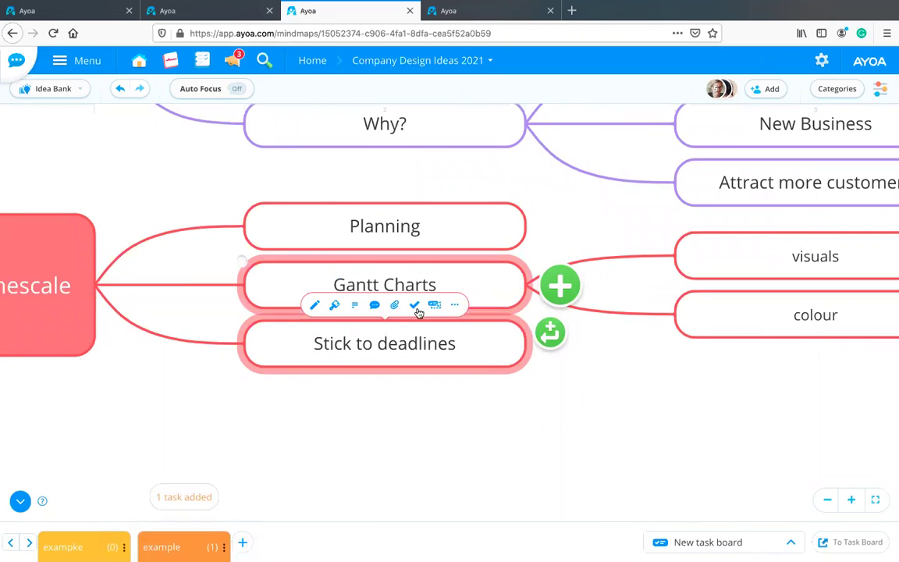
left_click(464, 286)
left_click_drag(384, 306, 119, 528)
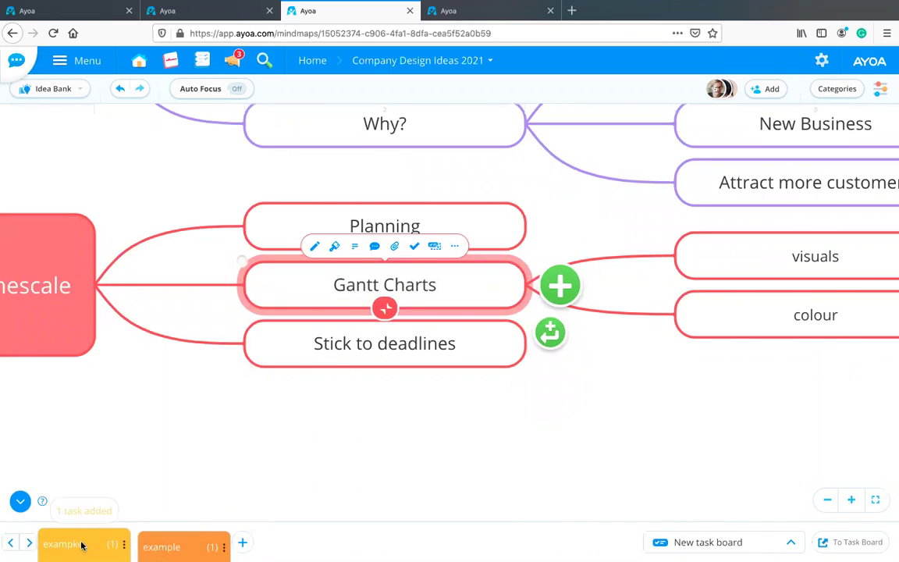
- Expand the example category to confirm it holds the Stick to deadlines task
left_click(164, 545)
left_click(464, 337)
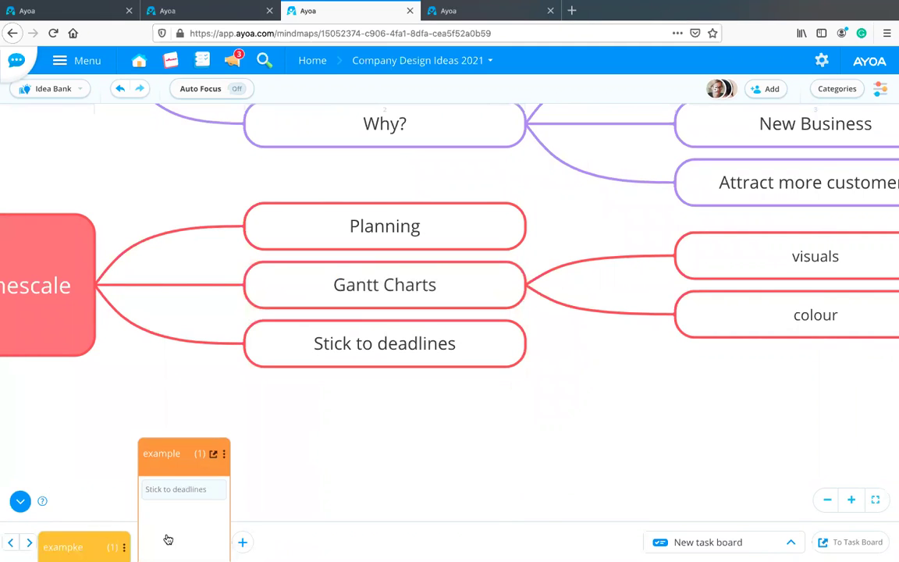
scroll(401, 405, "down", 8)
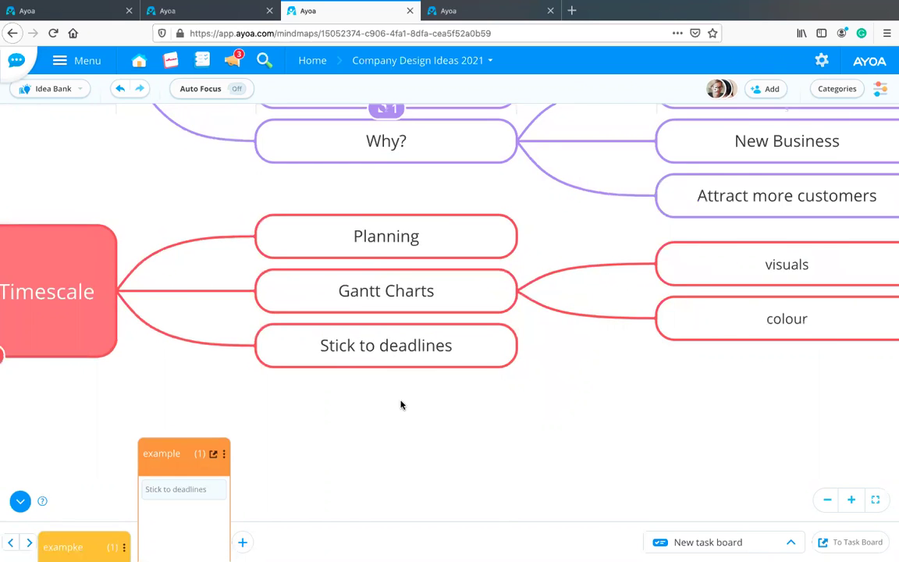
scroll(400, 406, "up", 6)
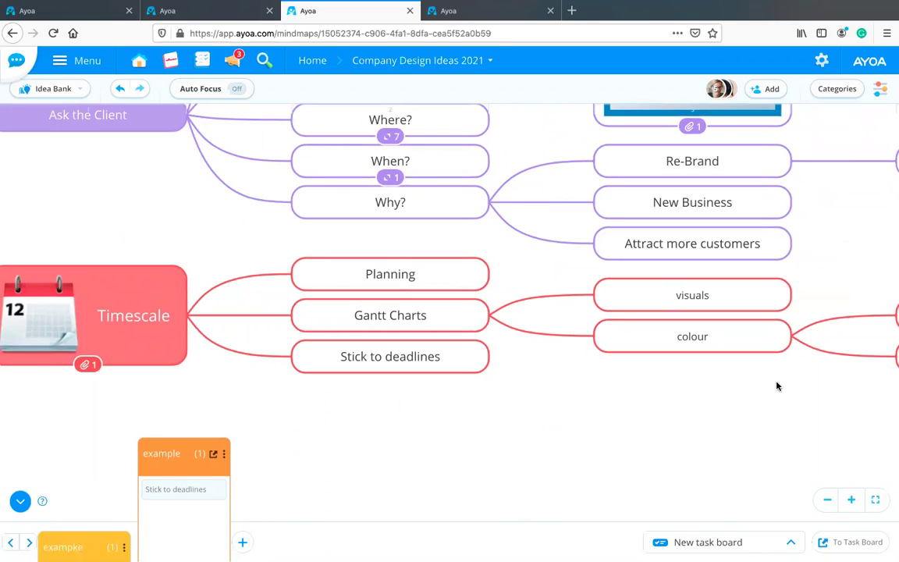
left_click(308, 161)
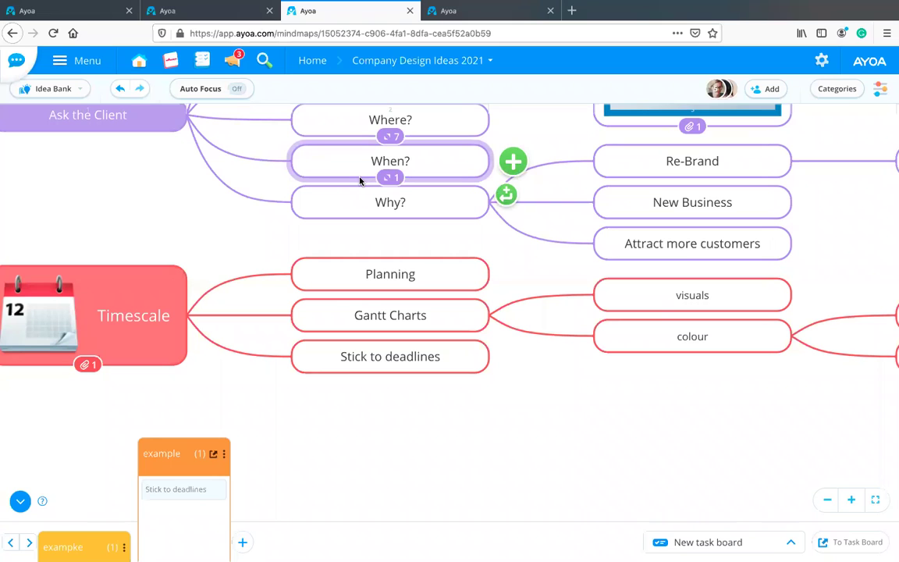
key("Escape")
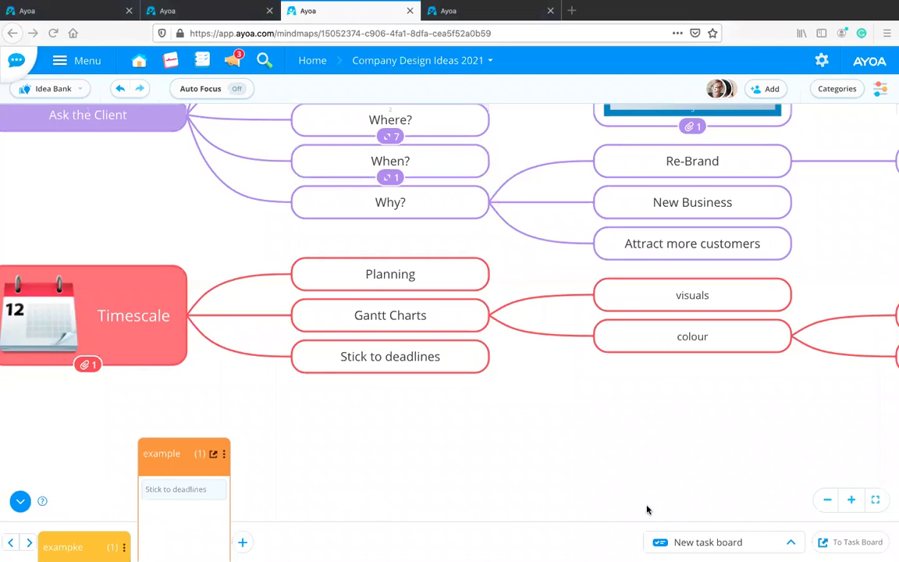
- Collapse the example board card, hide the task bar and pan to the Company Redesign node
left_click(159, 456)
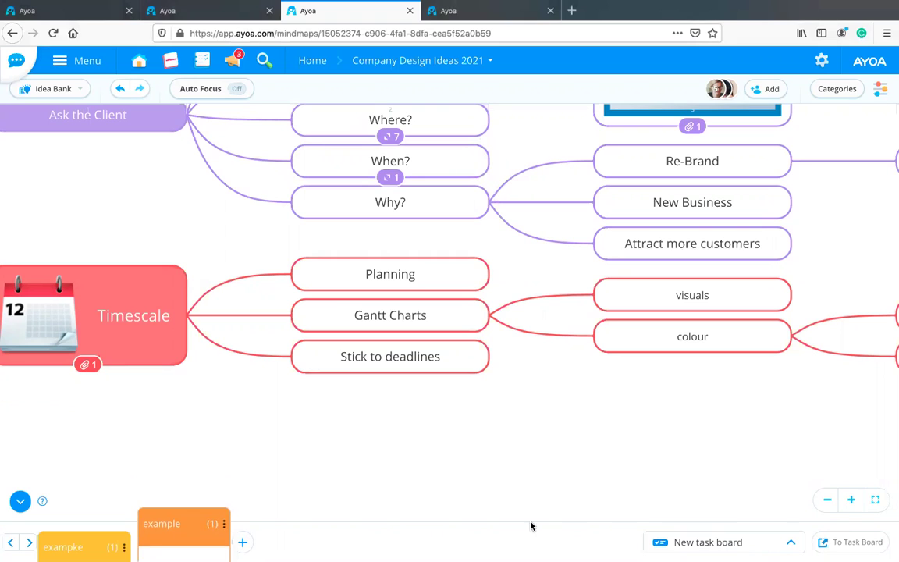
left_click(773, 544)
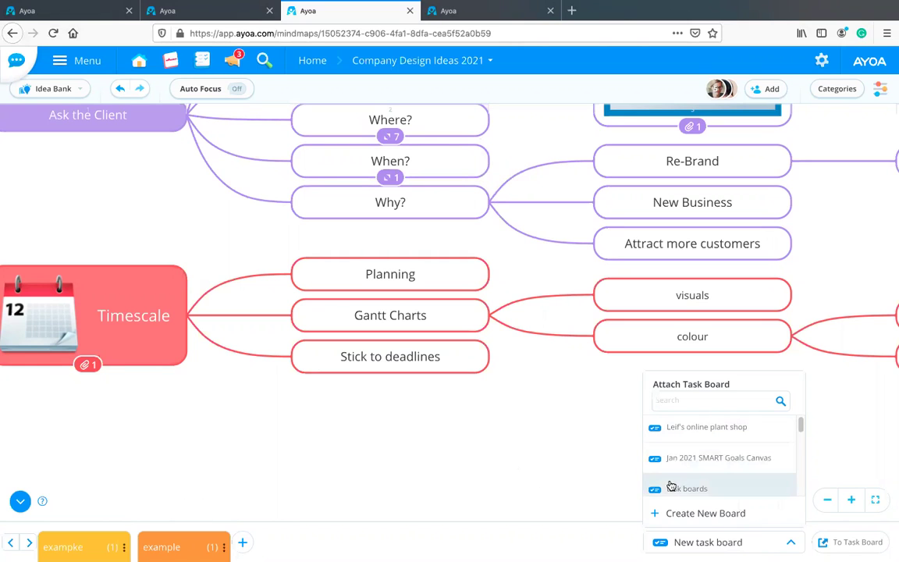
left_click(19, 501)
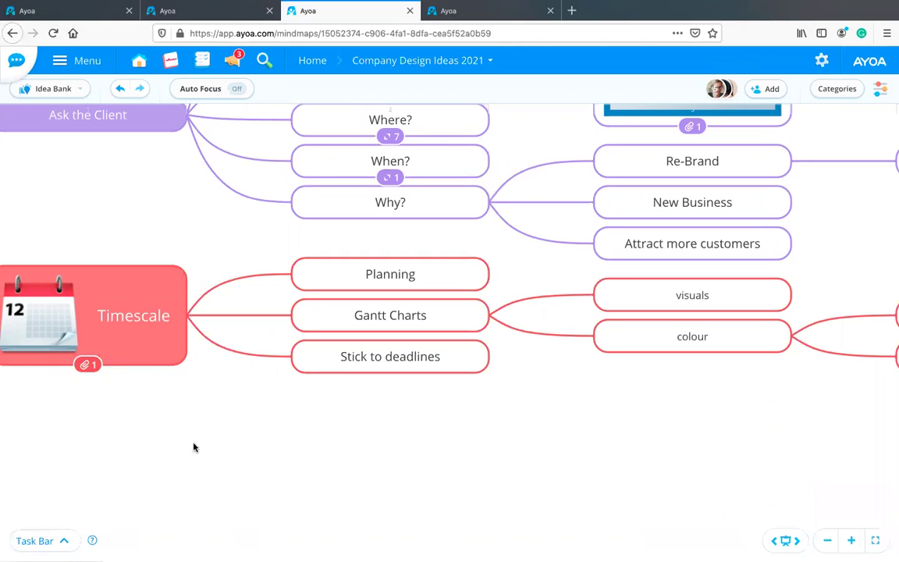
scroll(146, 443, "down", 5)
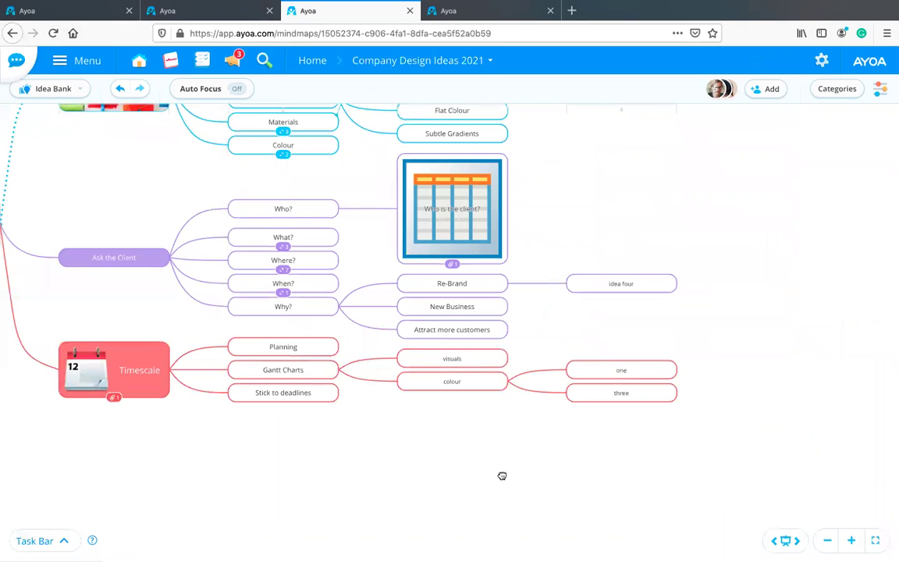
left_click_drag(23, 402, 388, 423)
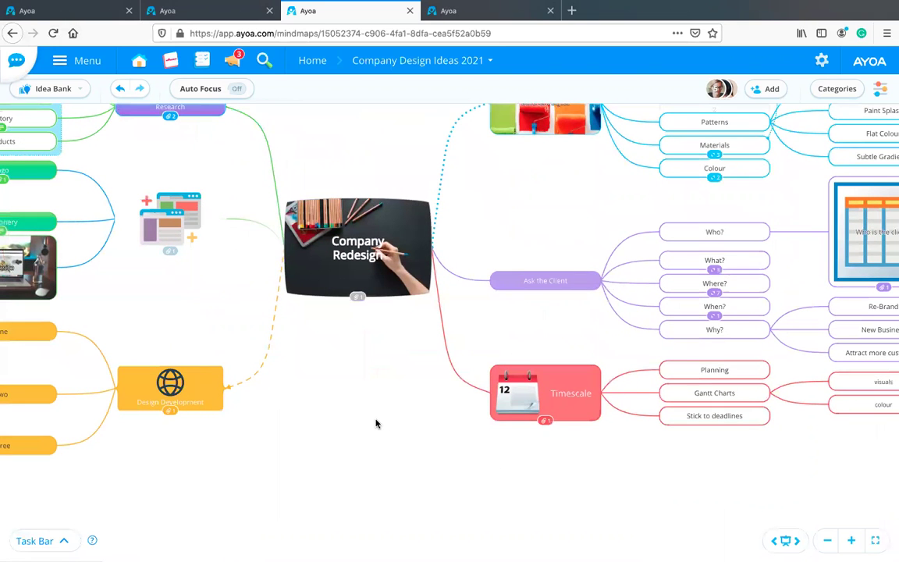
left_click_drag(277, 413, 237, 405)
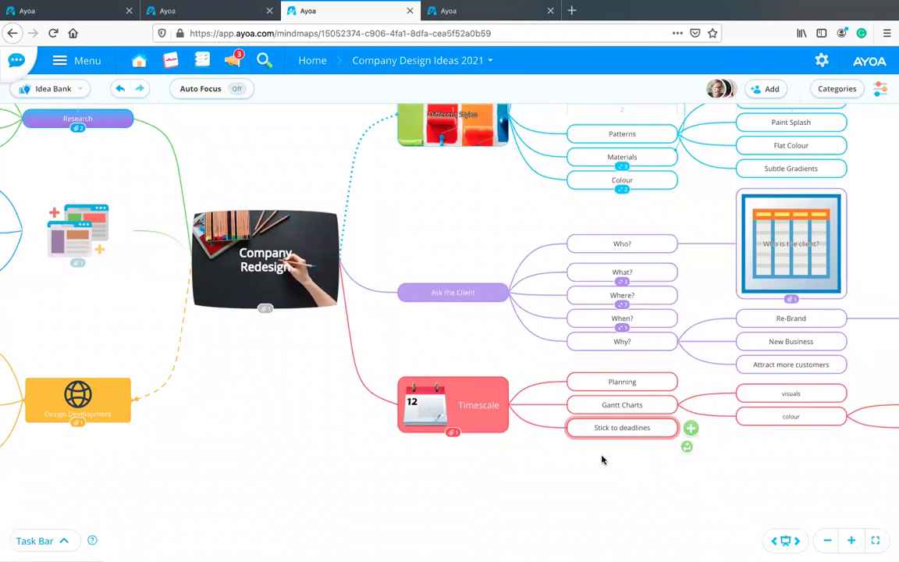
scroll(490, 471, "down", 2)
scroll(490, 473, "down", 1)
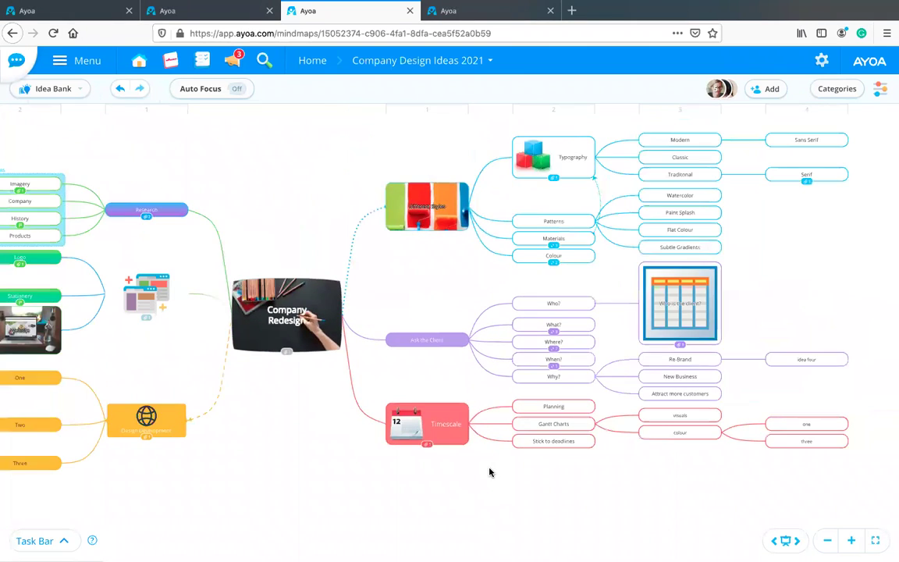
scroll(501, 471, "up", 5)
- Select the Gantt Charts and Stick to deadlines branches together
left_click(527, 416)
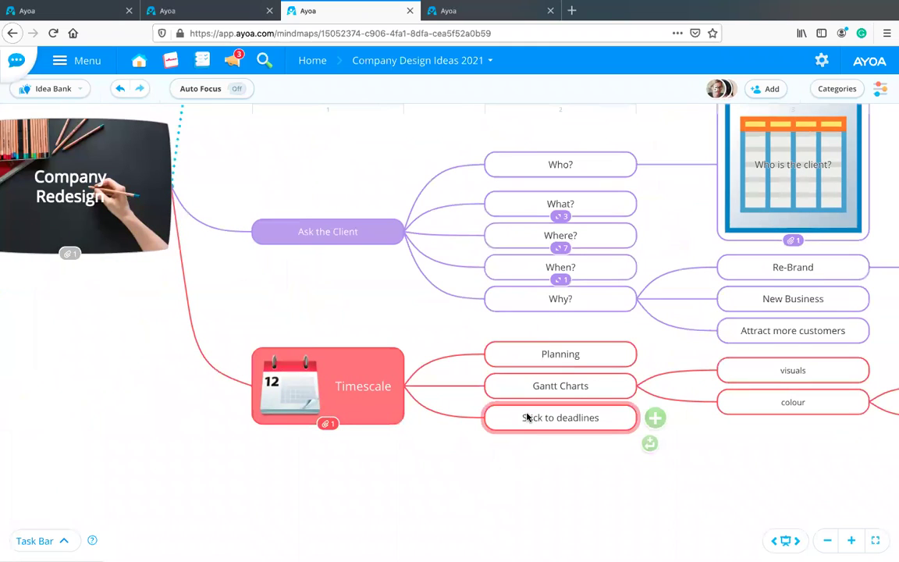
left_click(485, 351)
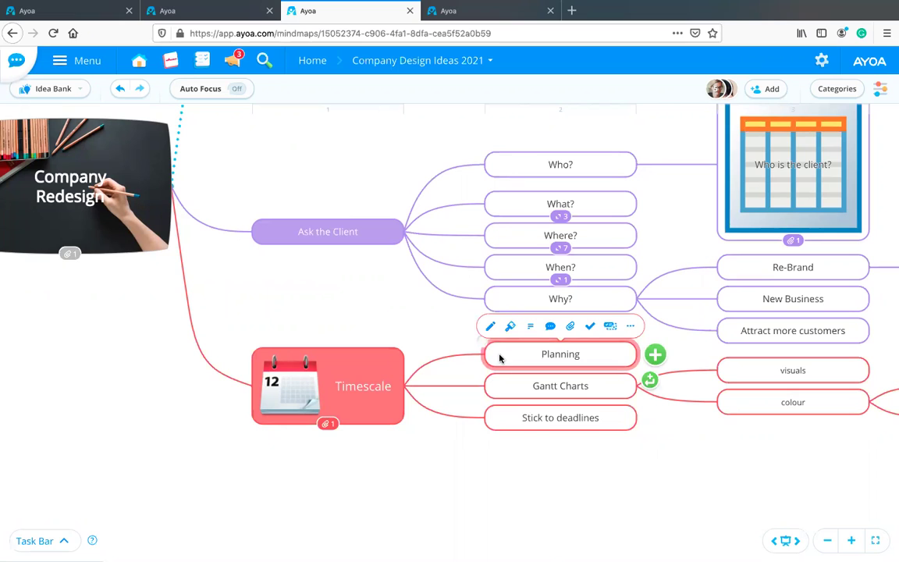
left_click(501, 387)
left_click(499, 415, "shift")
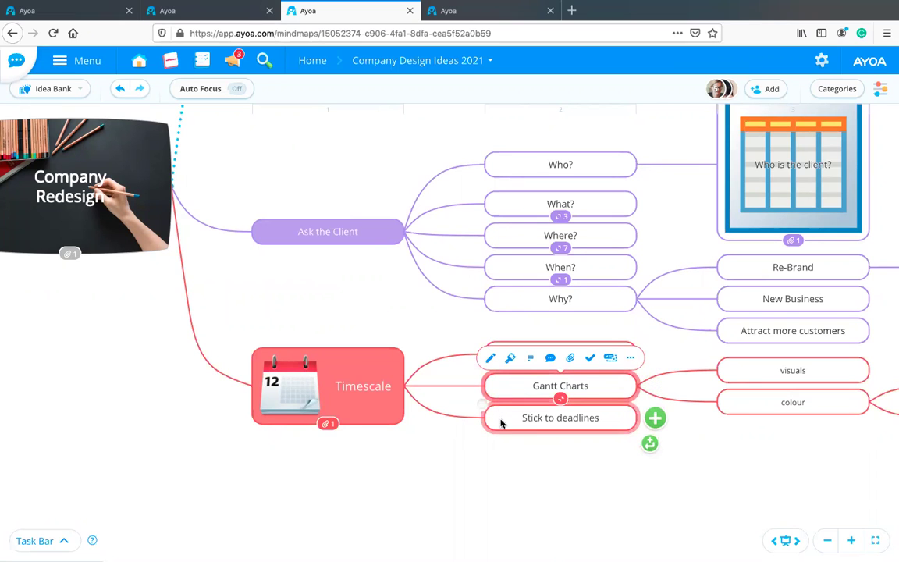
right_click(500, 421)
key("Escape")
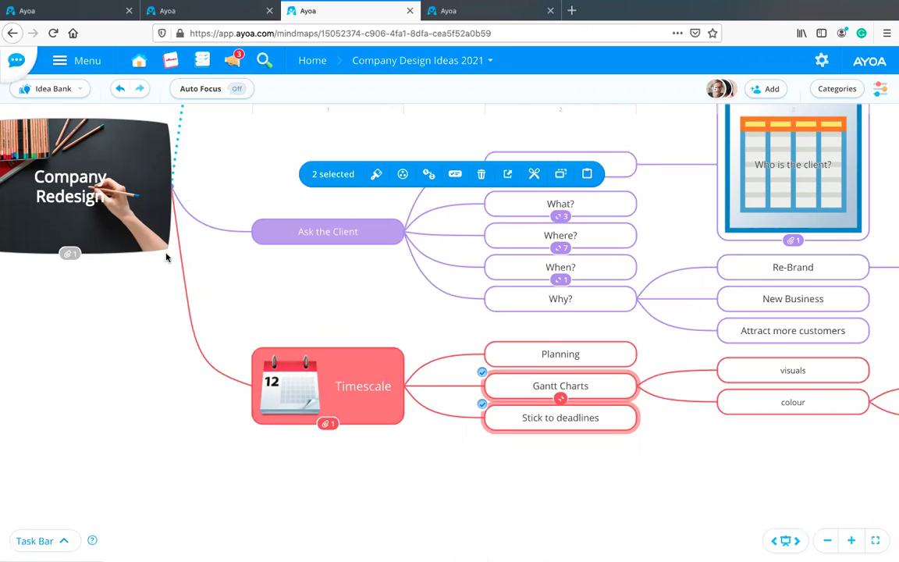
- Give the two selected branches the angled shape after trying several others
left_click(377, 179)
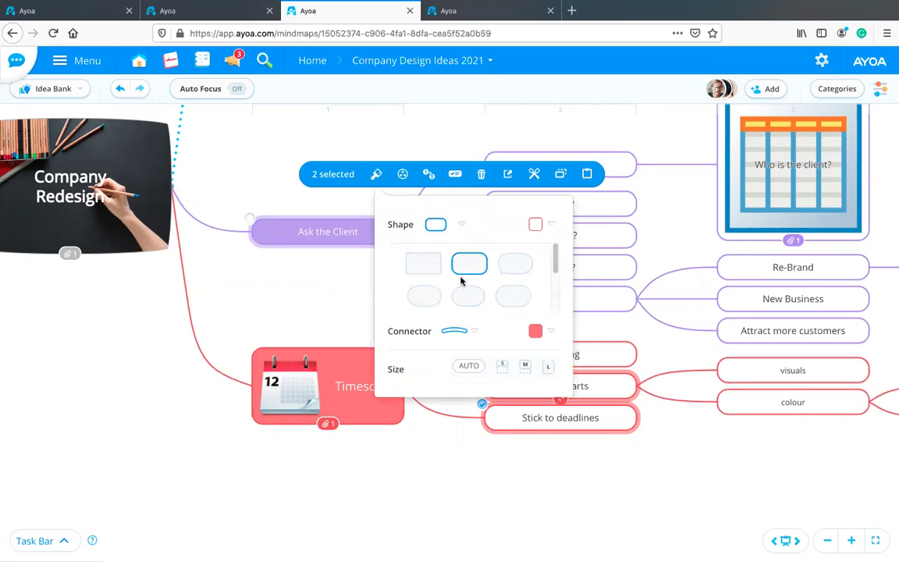
scroll(461, 282, "down", 2)
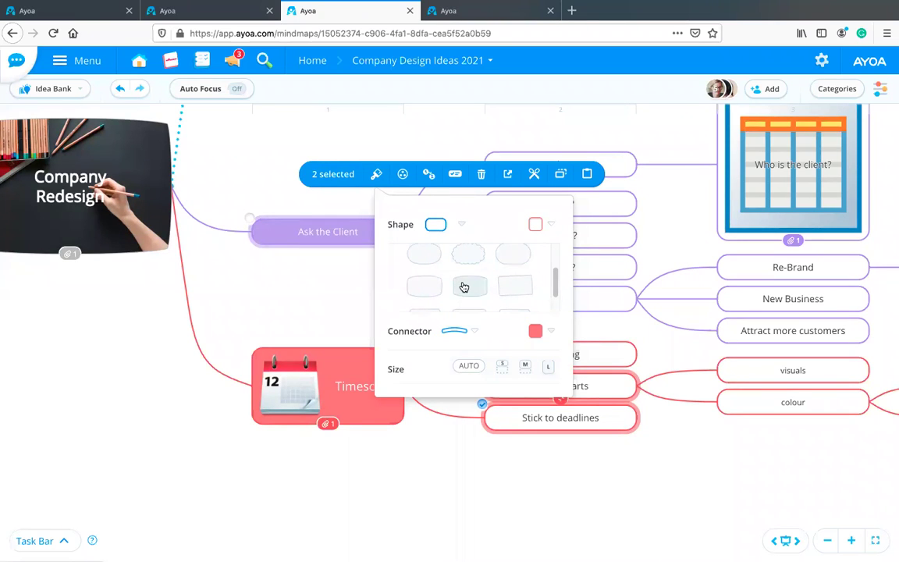
left_click(514, 286)
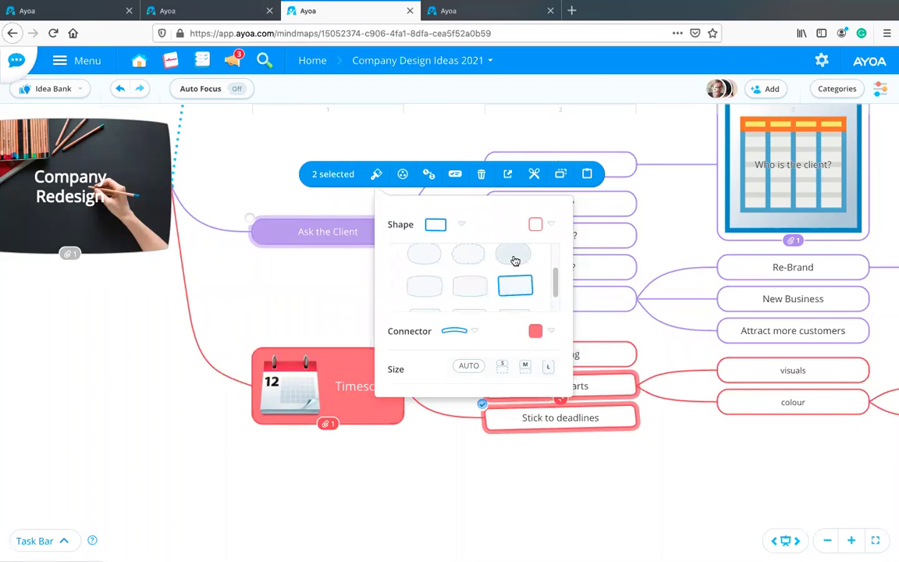
scroll(515, 261, "up", 1)
left_click(514, 263)
left_click(435, 299)
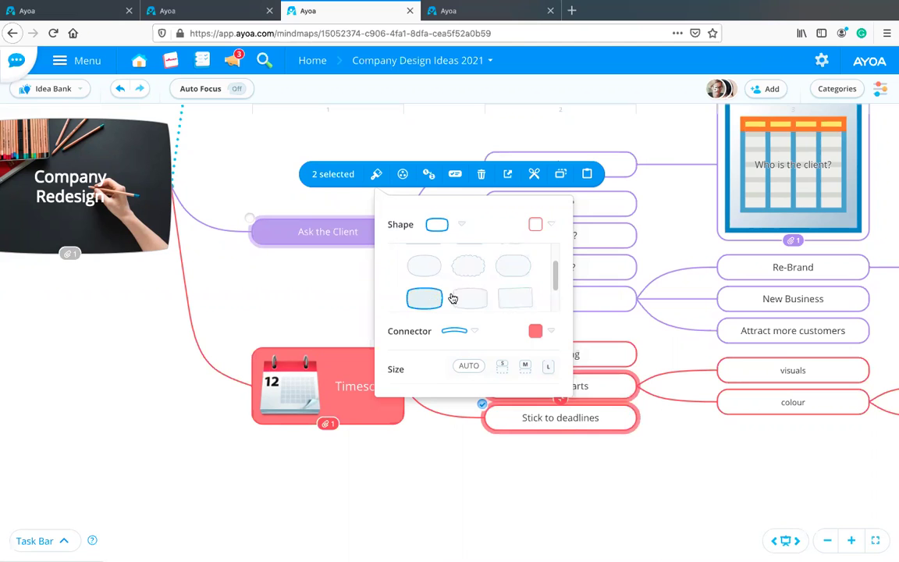
scroll(452, 299, "down", 1)
left_click(472, 294)
left_click(524, 296)
left_click(421, 295)
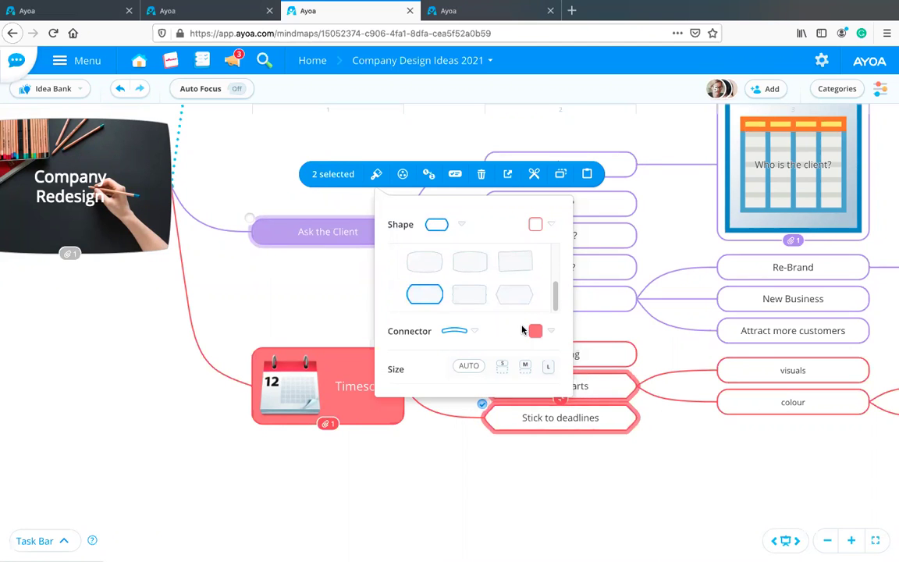
- Make their connector lines and shape fill orange, then close the style panel
left_click(551, 331)
left_click(513, 349)
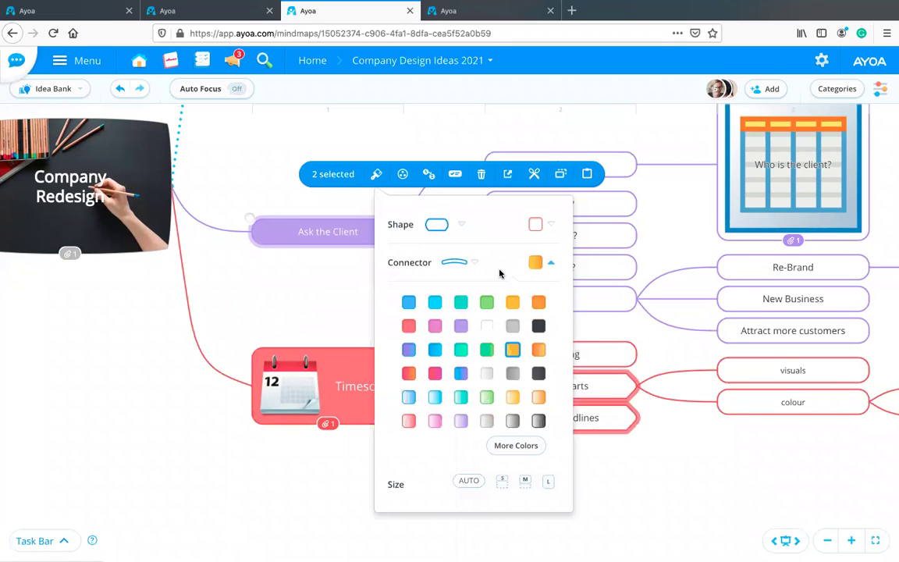
left_click(537, 224)
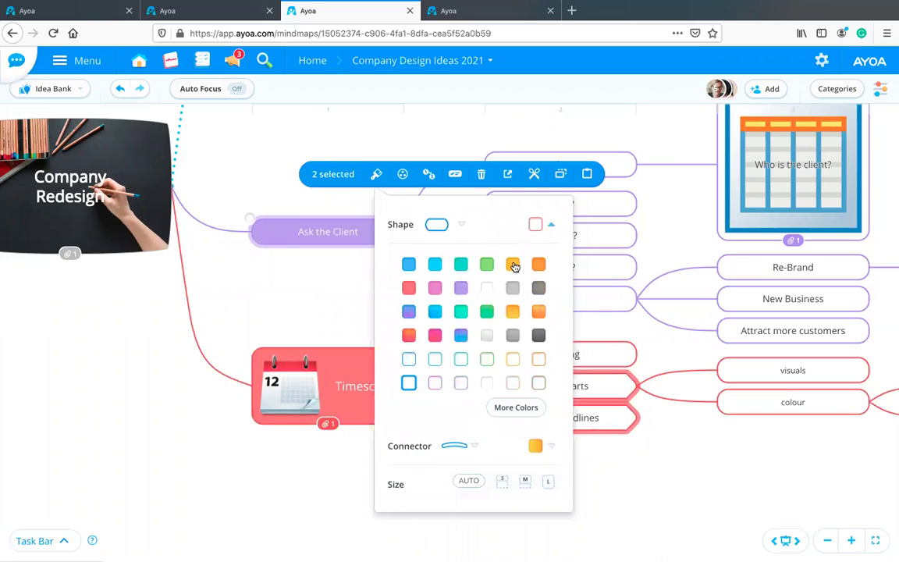
left_click(512, 265)
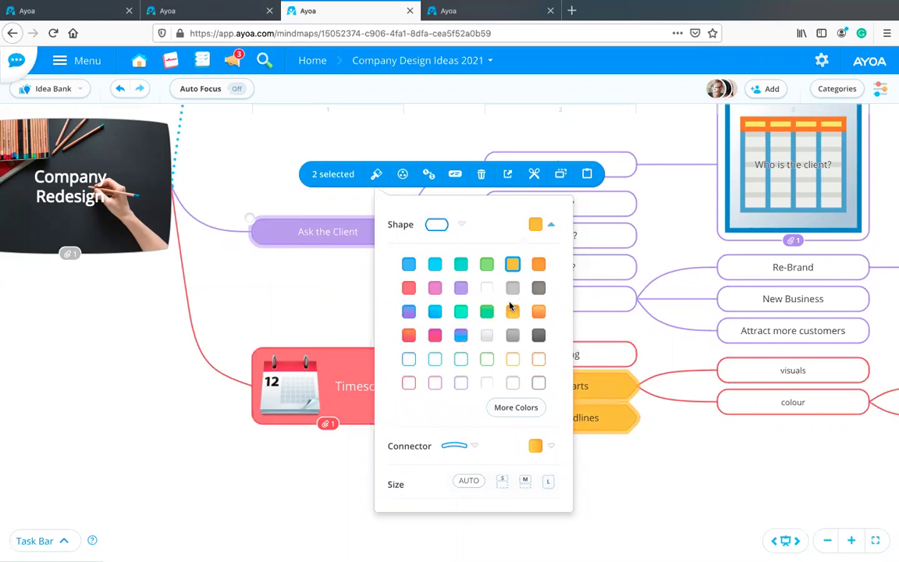
left_click(662, 485)
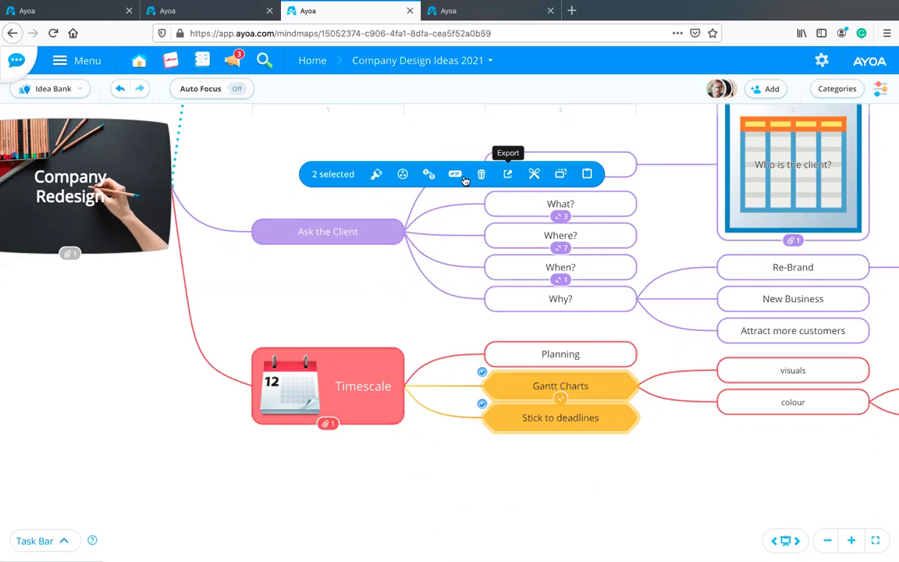
- Show the task bar again and select the Planning and Gantt Charts branches
left_click(67, 544)
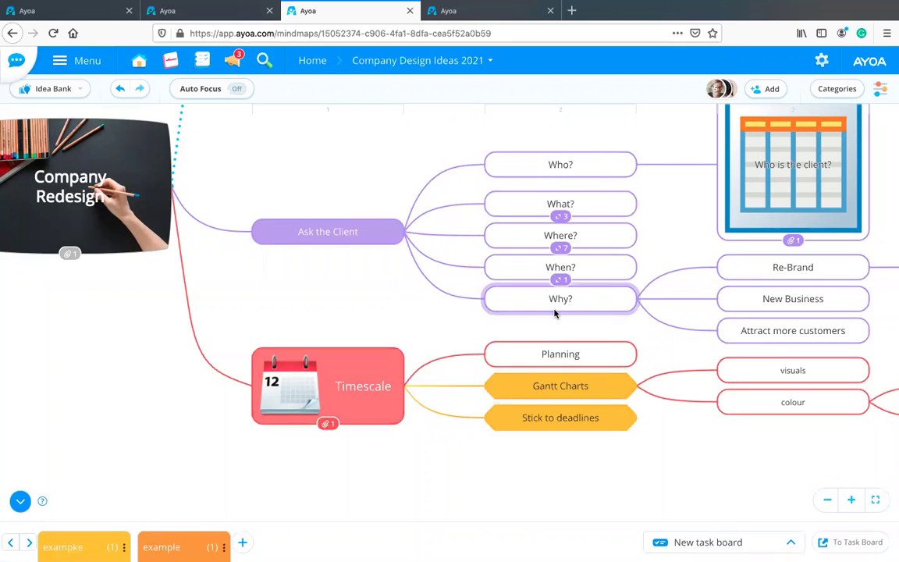
left_click(493, 355)
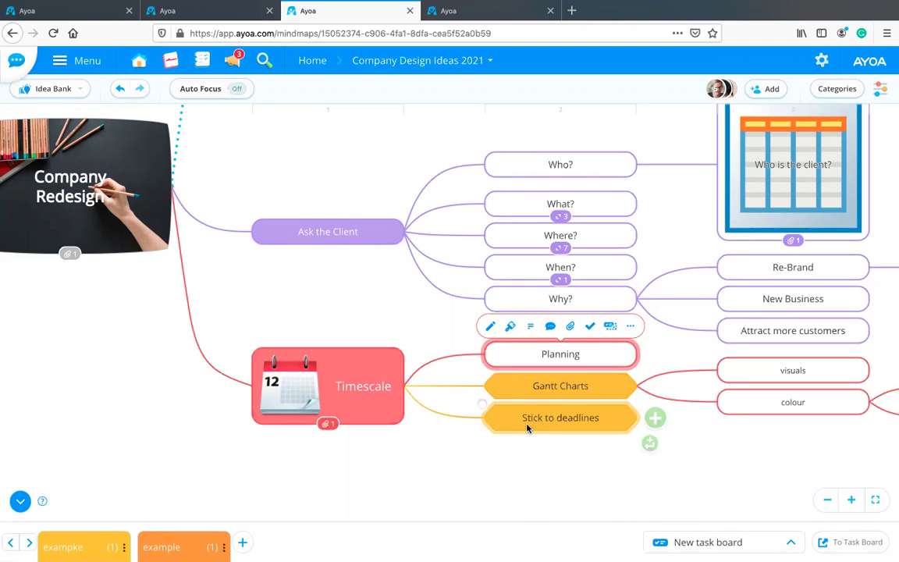
right_click(481, 371)
left_click(479, 375)
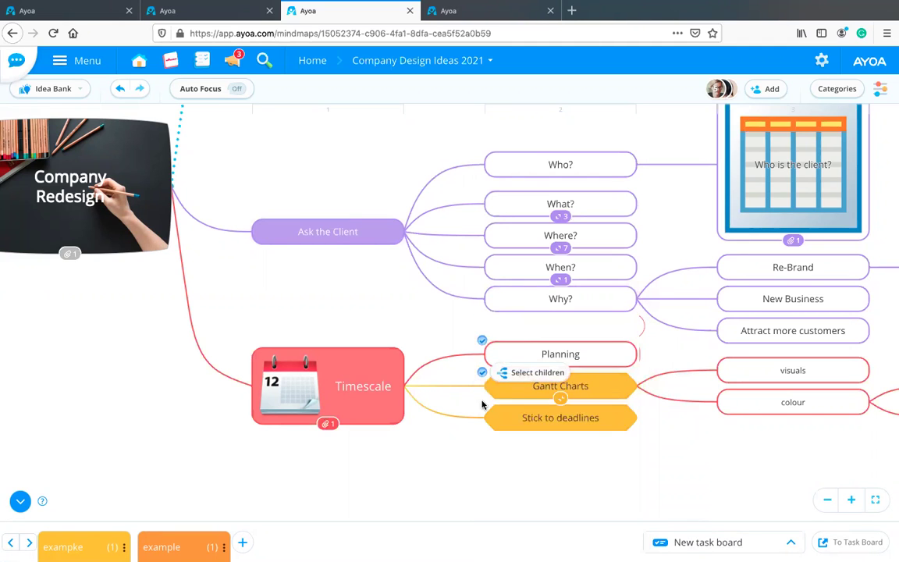
left_click(481, 371)
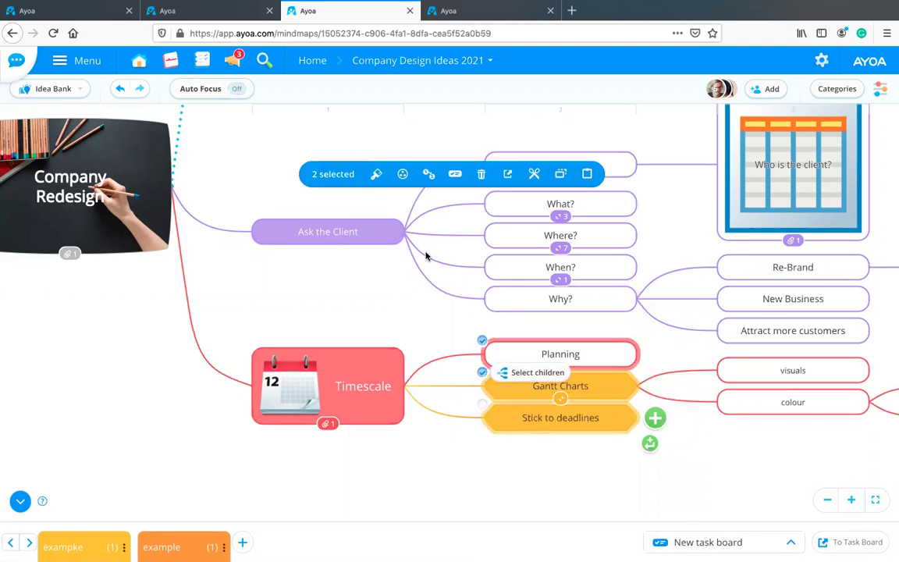
- Create tasks from them assigned to Myself on the Planning and Meetings board
left_click(456, 174)
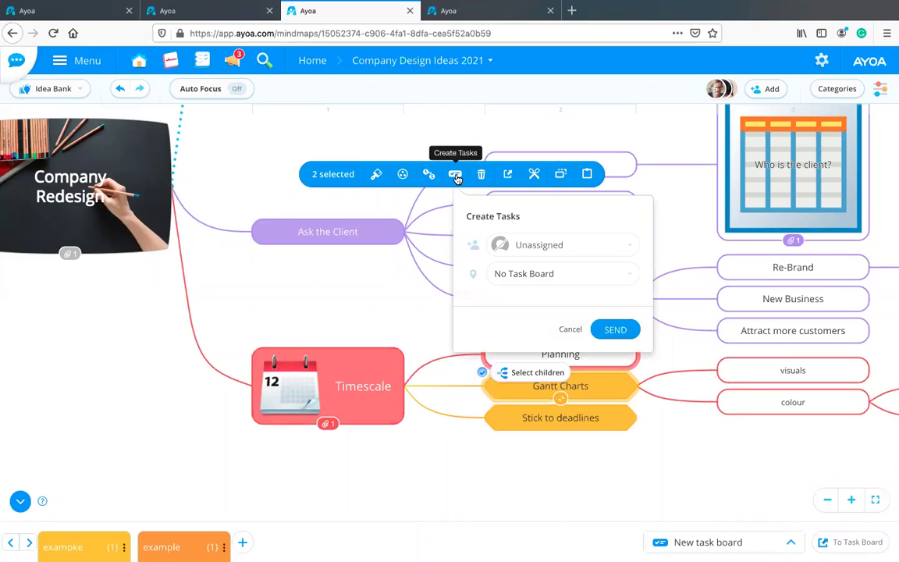
left_click(529, 248)
left_click(537, 295)
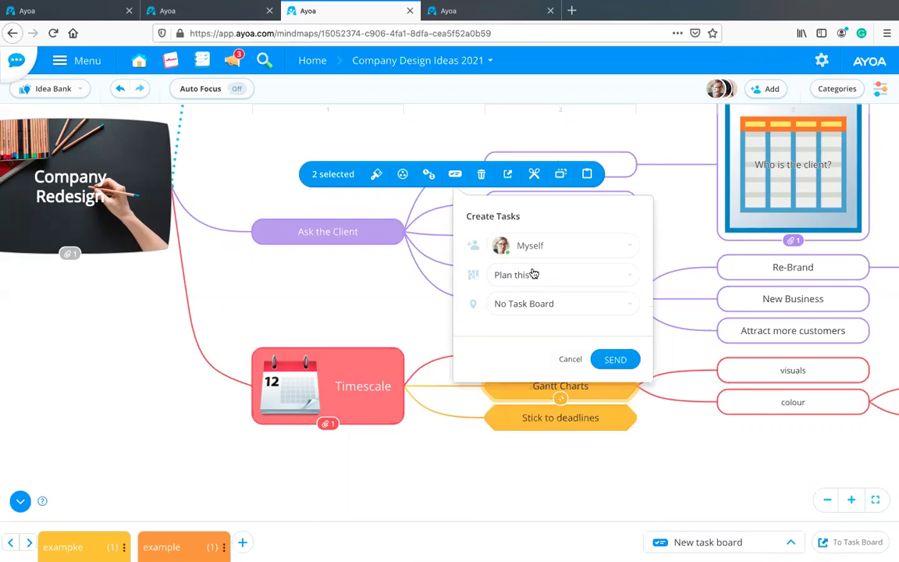
left_click(536, 308)
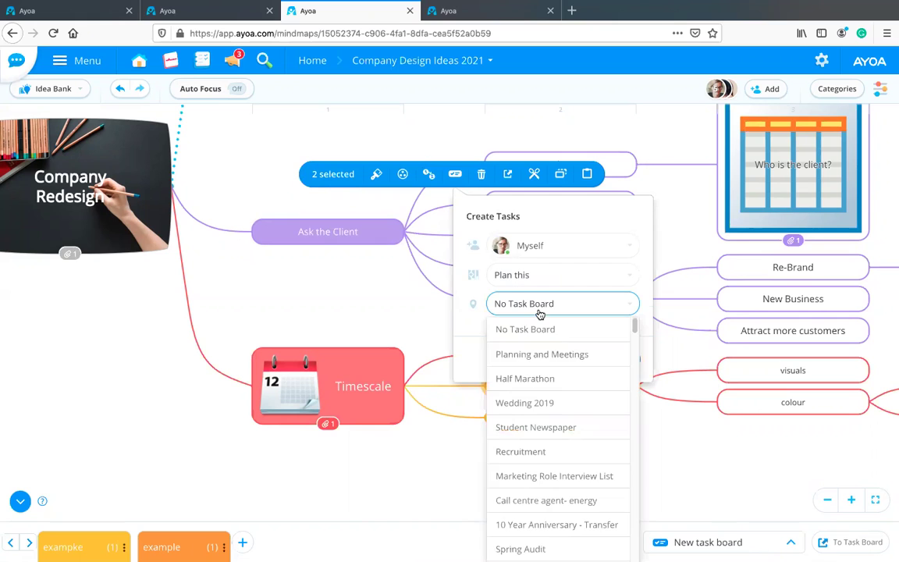
left_click(545, 354)
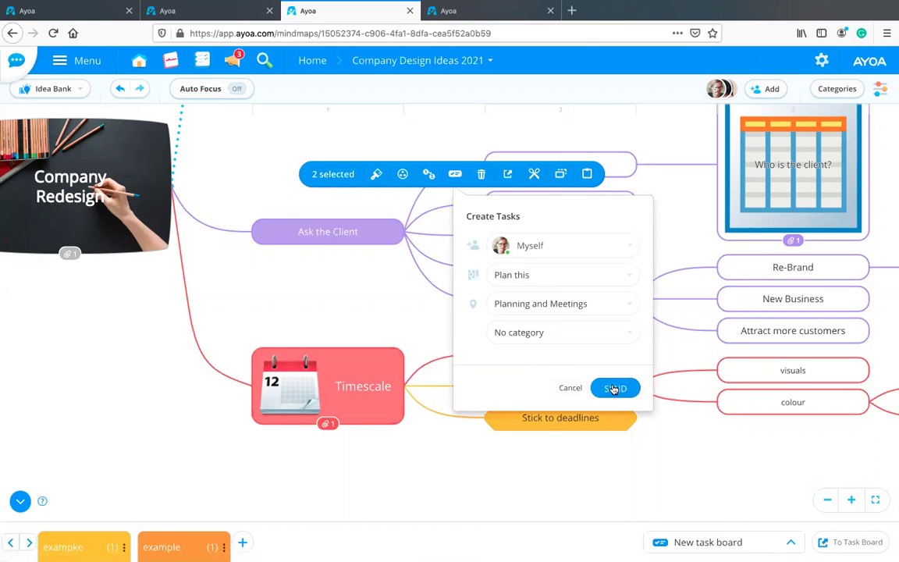
left_click(613, 388)
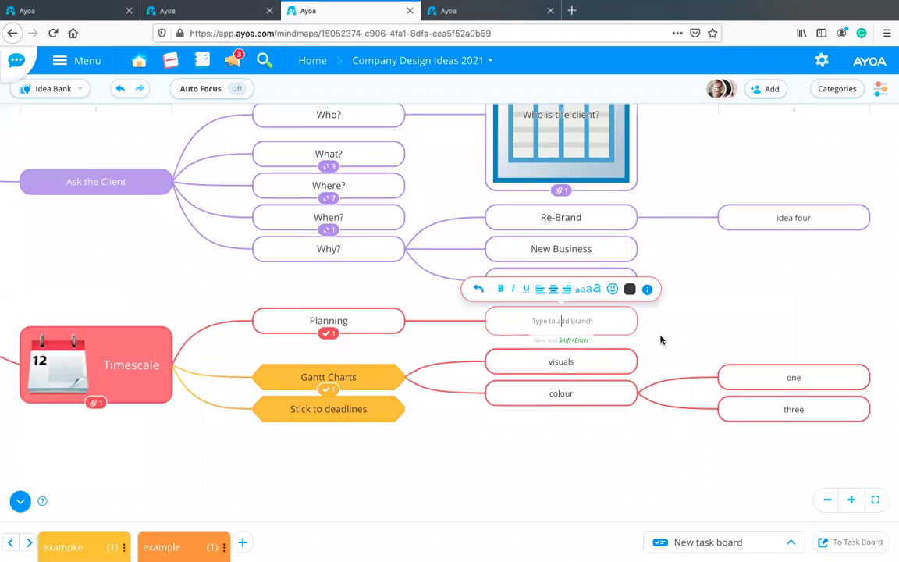
- Discard the empty new branch and select Planning, Gantt Charts, Where? and When?
key("Escape")
key("Delete")
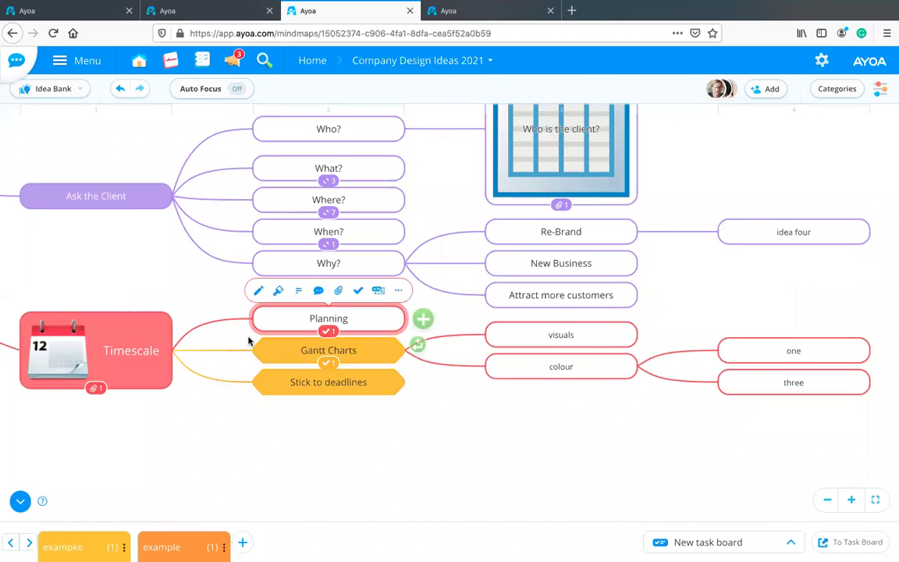
left_click(250, 336)
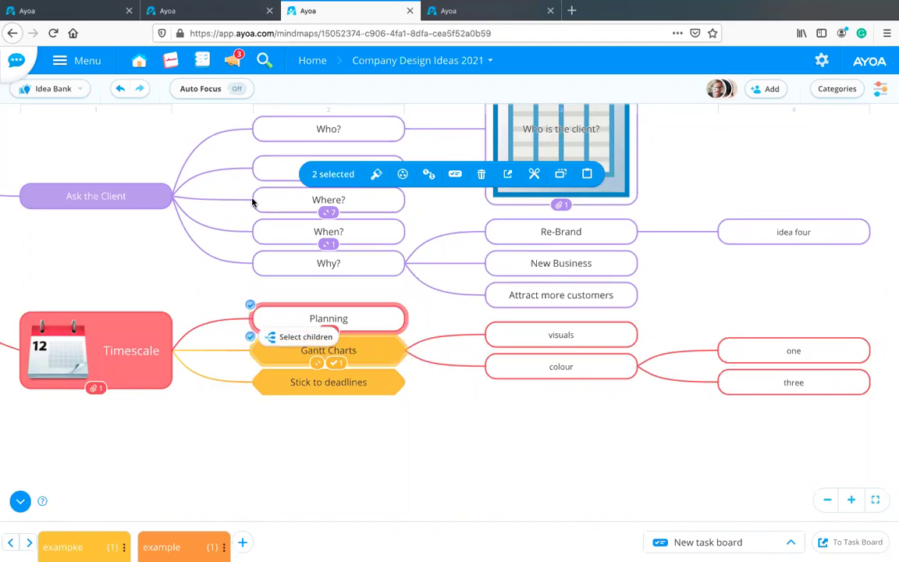
left_click(250, 185)
left_click(250, 218)
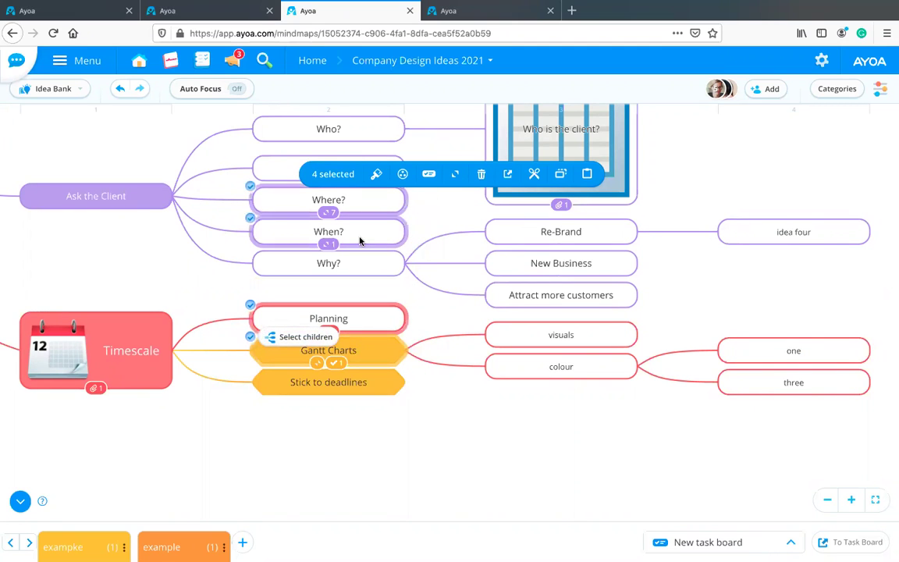
- Give the four branches a rounded outline shape with green colour
left_click(376, 173)
left_click(470, 267)
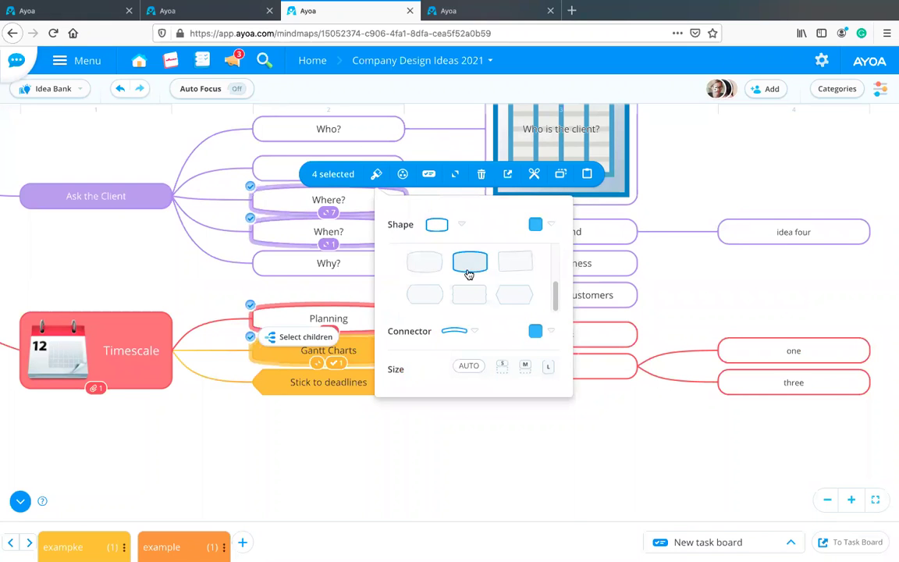
left_click(431, 297)
left_click(516, 263)
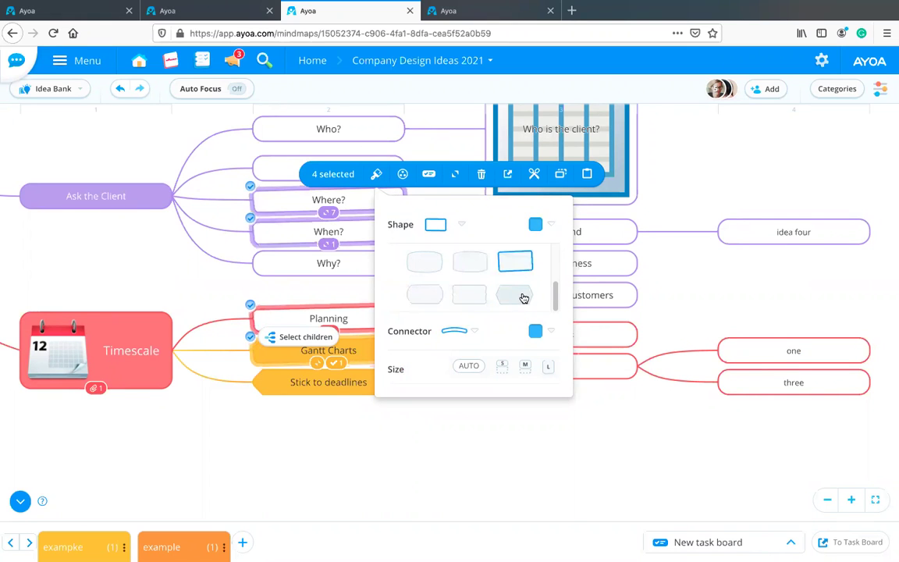
left_click(515, 294)
left_click(422, 263)
left_click(471, 266)
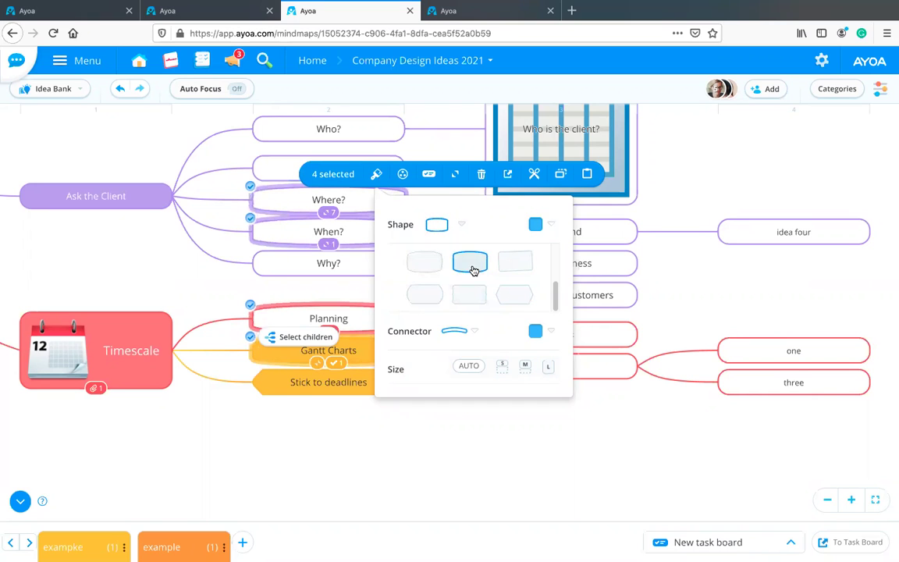
left_click(536, 225)
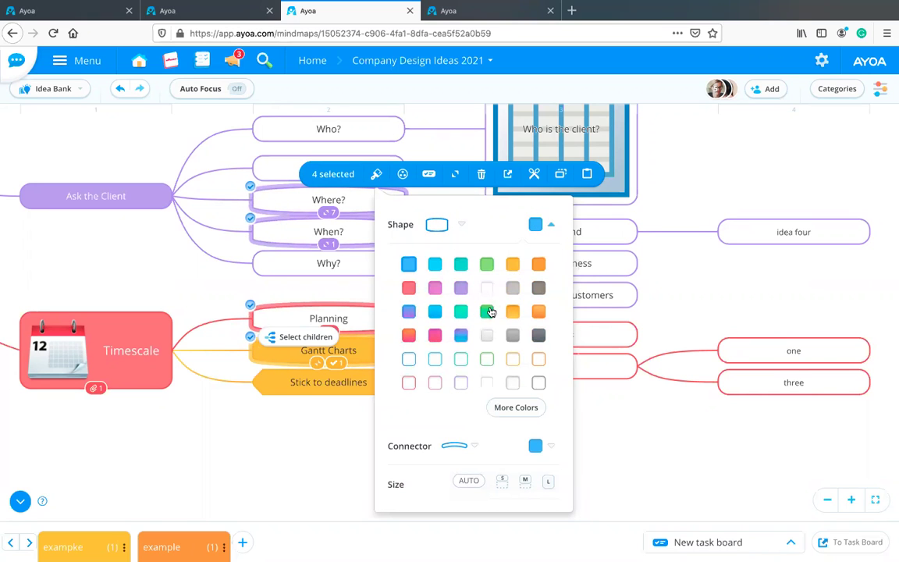
left_click(486, 311)
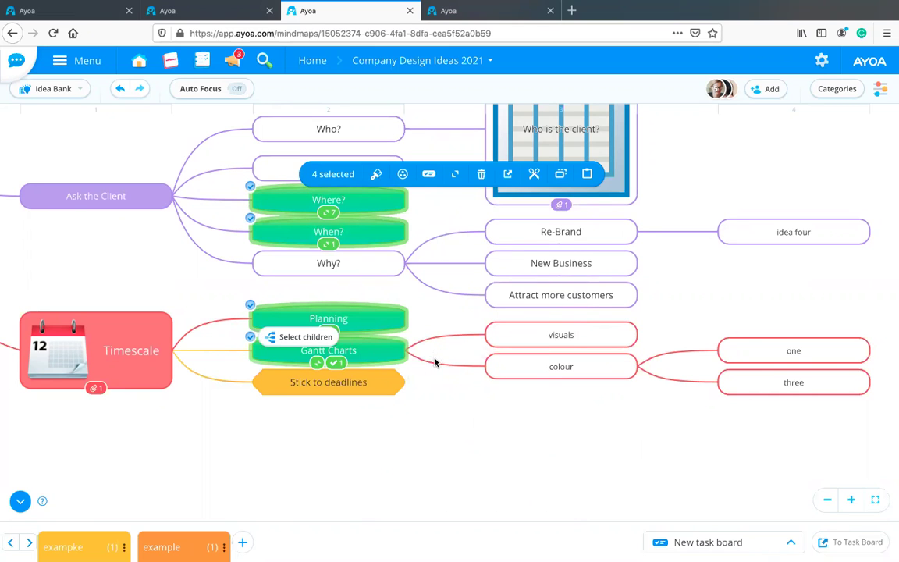
- Deselect the four green branches on the map
scroll(679, 406, "left", 5)
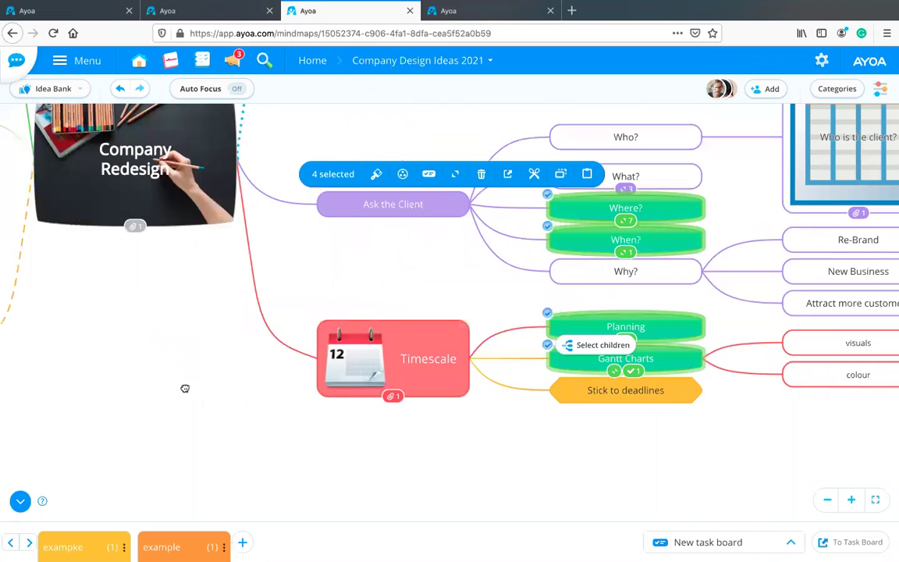
scroll(281, 428, "left", 3)
scroll(281, 428, "up", 1)
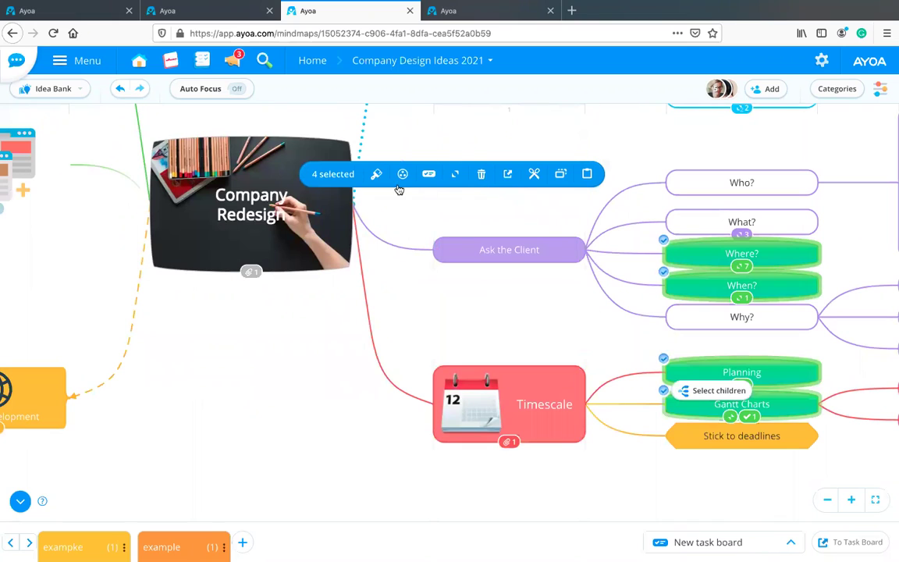
left_click(297, 344)
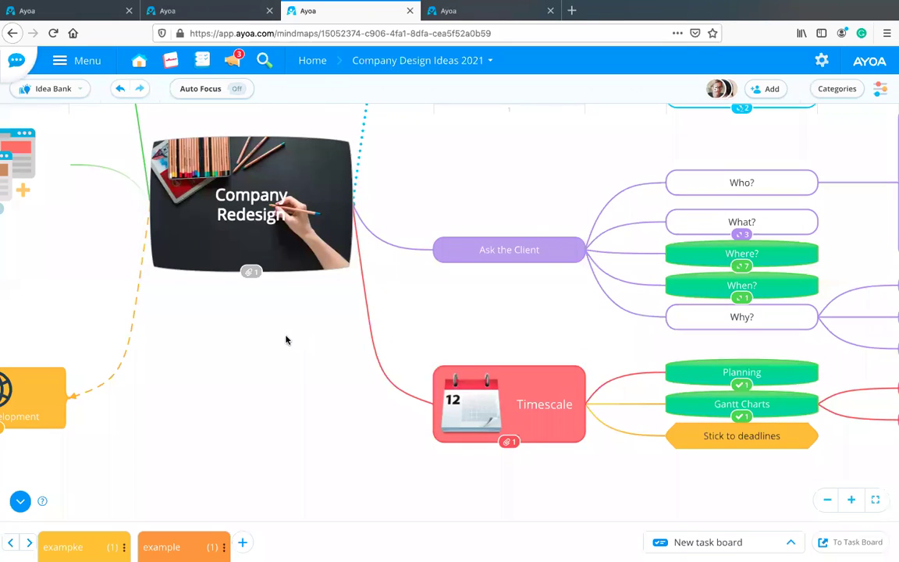
scroll(428, 353, "left", 3)
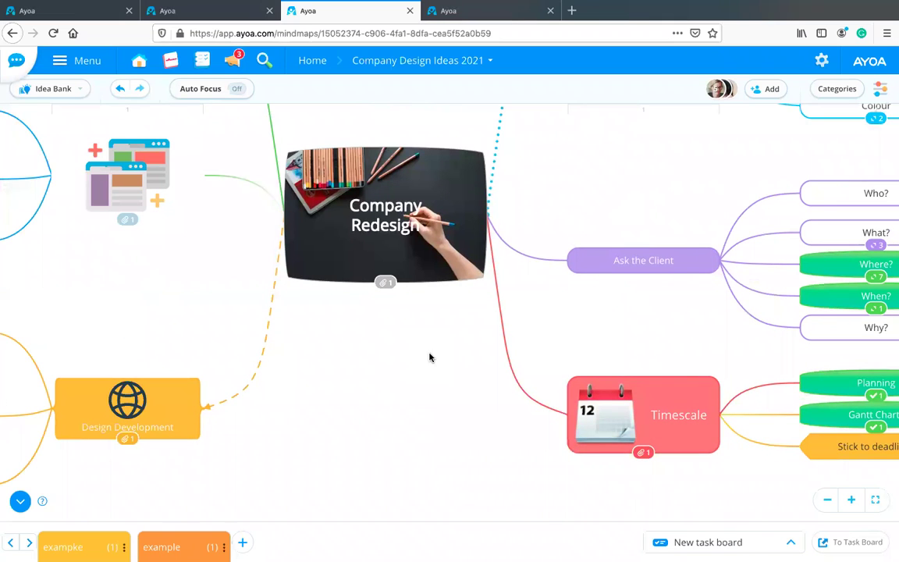
- Expand the people and chats sidebar and switch to the Marketing Campaign - New Product 2021 board
scroll(247, 337, "right", 5)
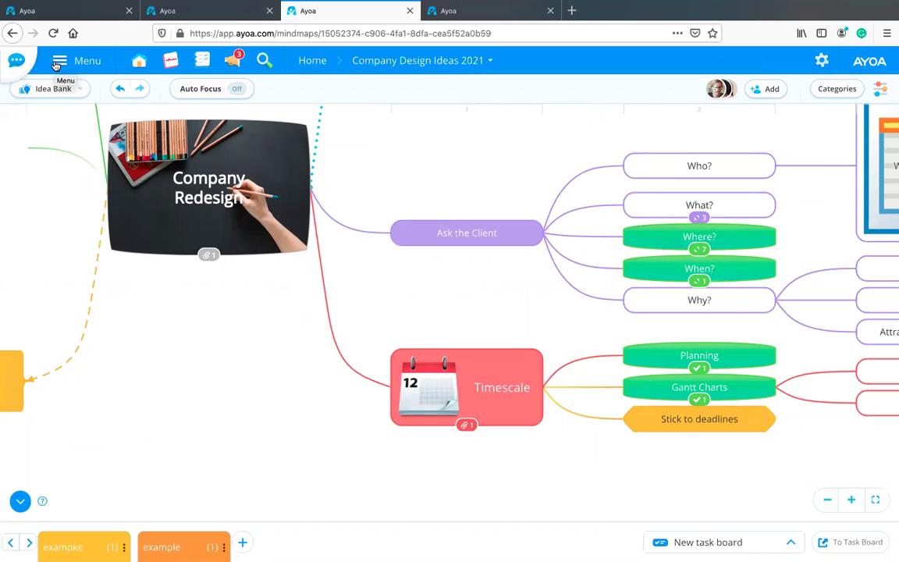
left_click(16, 64)
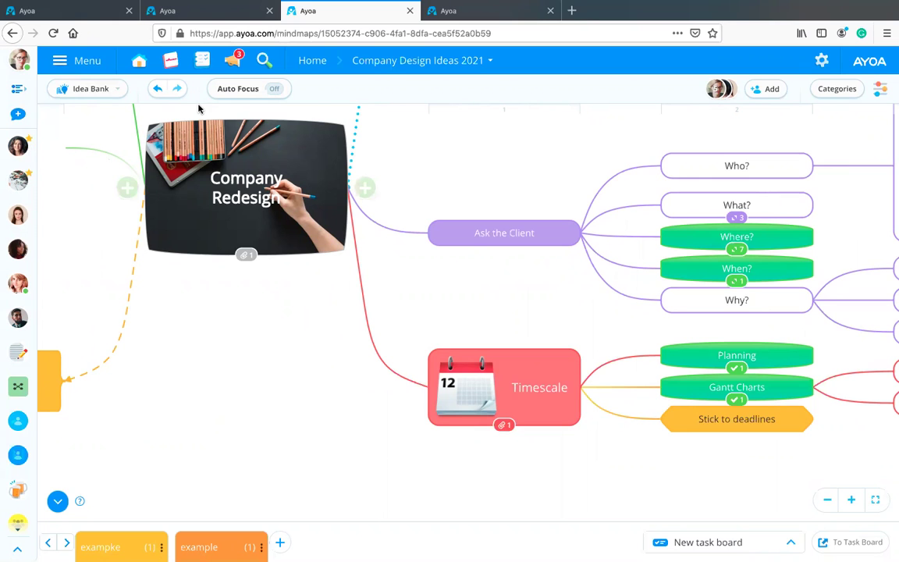
left_click(184, 11)
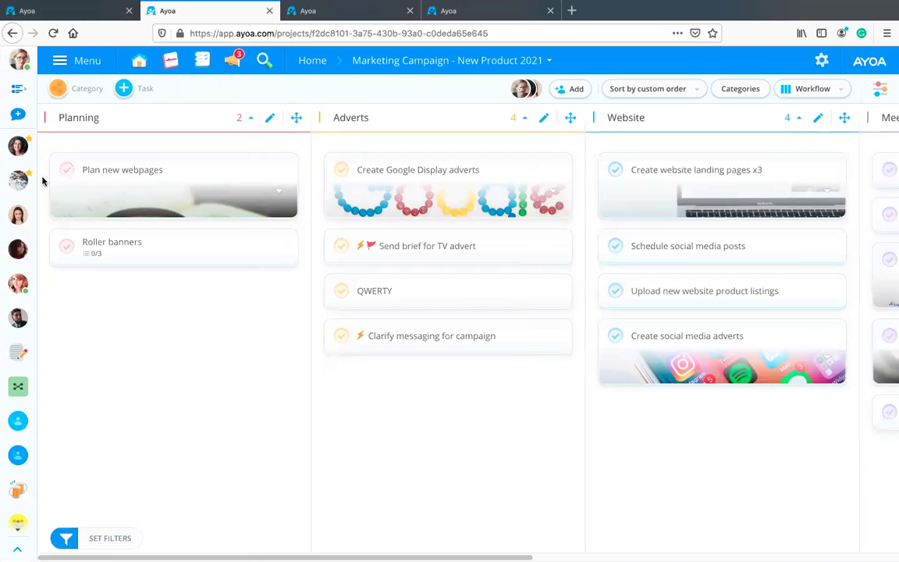
- Open a teammate's Tasks Sent list and add a 'Team meeting' task
left_click(18, 146)
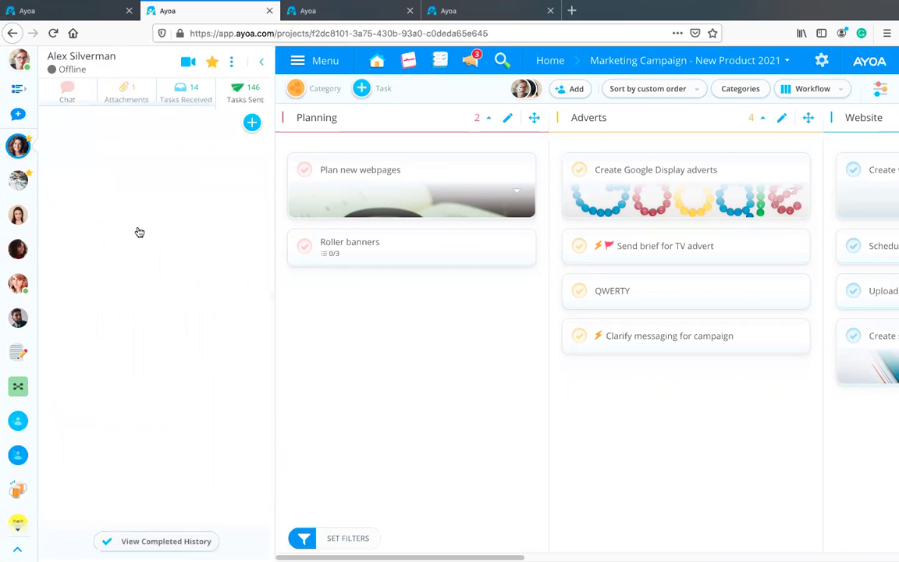
left_click(251, 124)
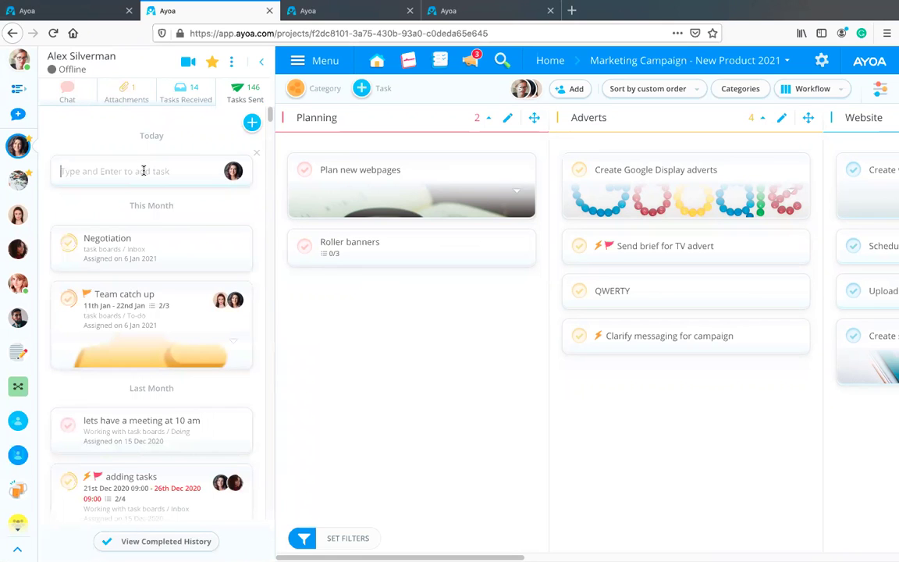
type("T")
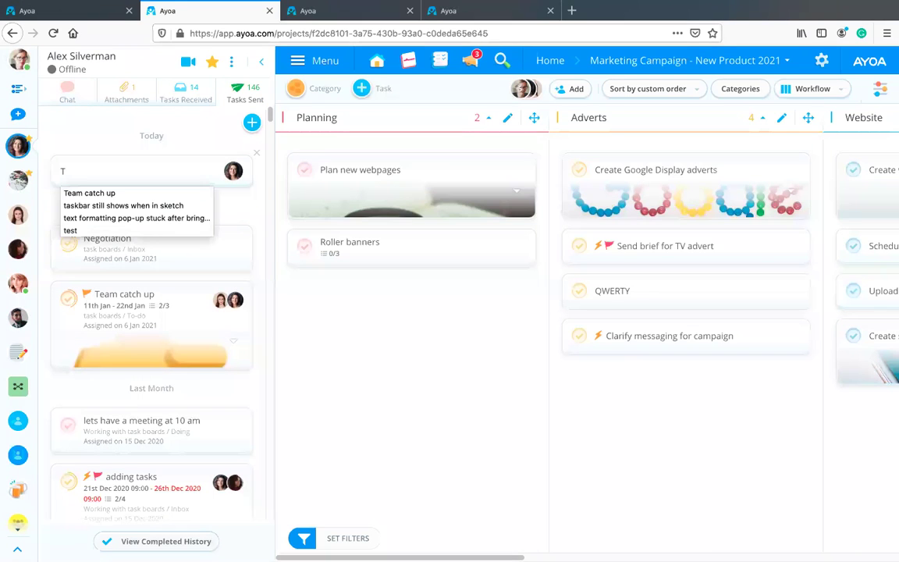
type("eam meering")
key("BackSpace")
key("BackSpace")
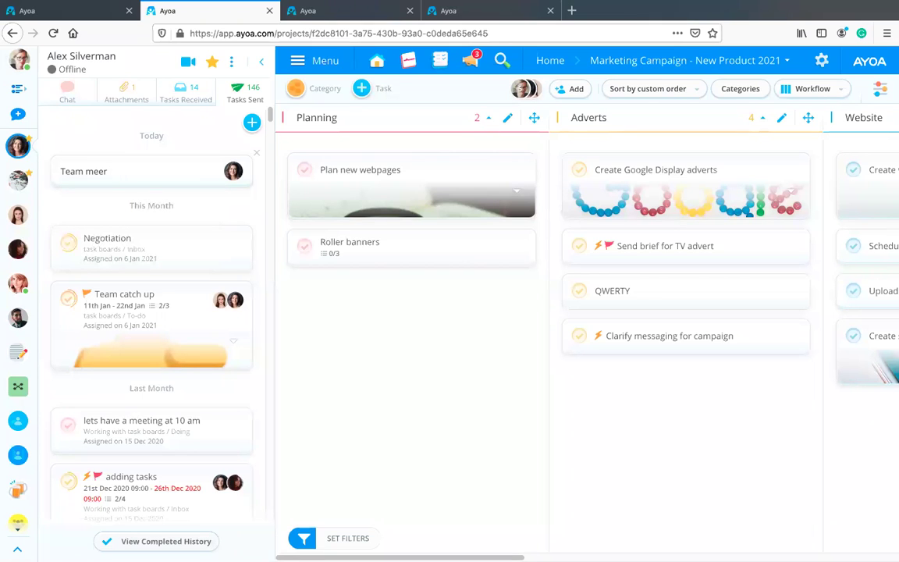
type("ng")
key("Return")
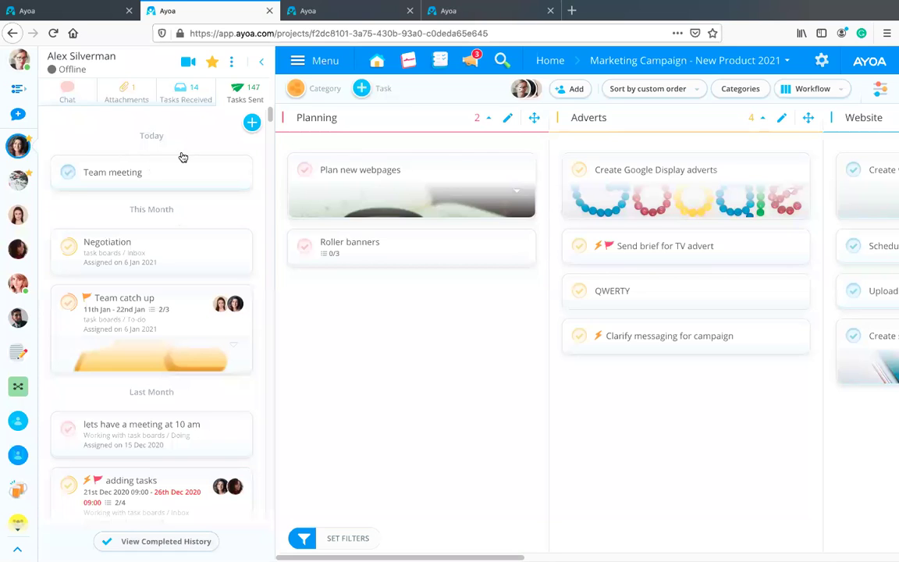
- In the teammate's Chat tab, send 'We need to order new business cards'
left_click(68, 93)
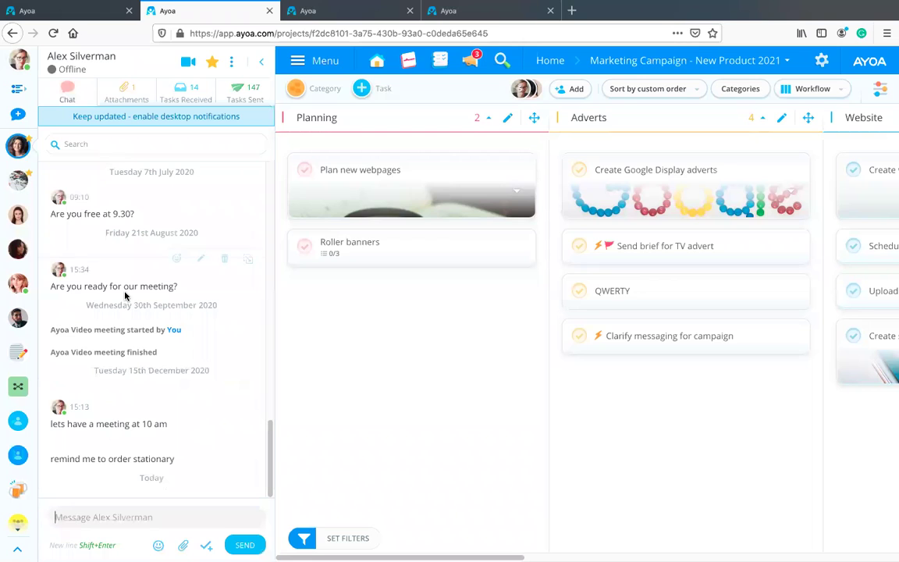
left_click(104, 511)
type("We need")
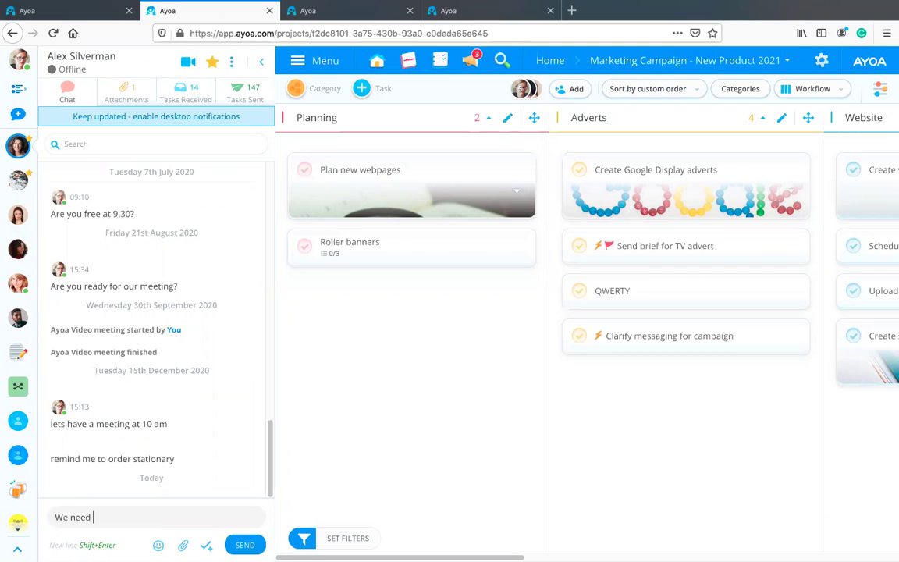
type(" to order new business cards")
key("Return")
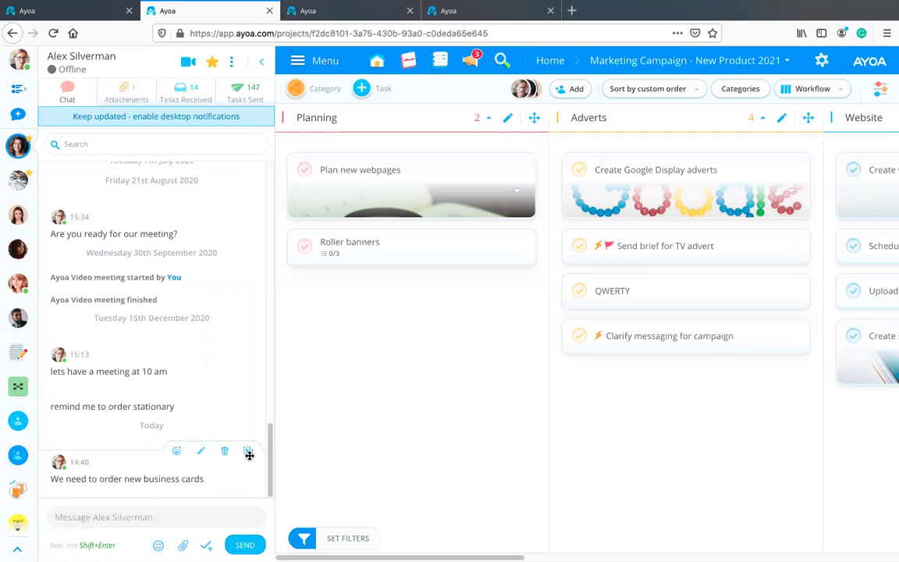
- Drag the business cards message into Planning as a task assigned to a colleague
left_click_drag(247, 453, 358, 336)
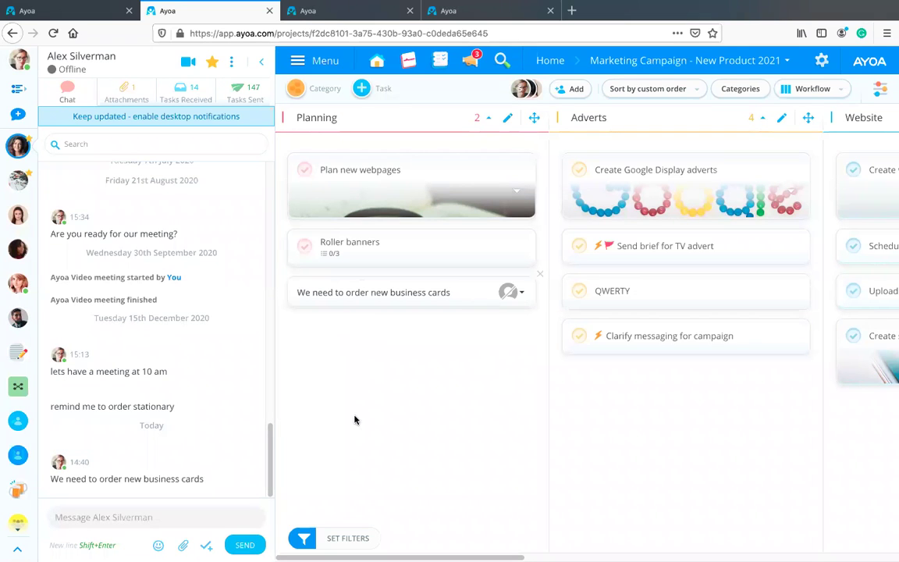
mouse_move(139, 482)
left_click(507, 295)
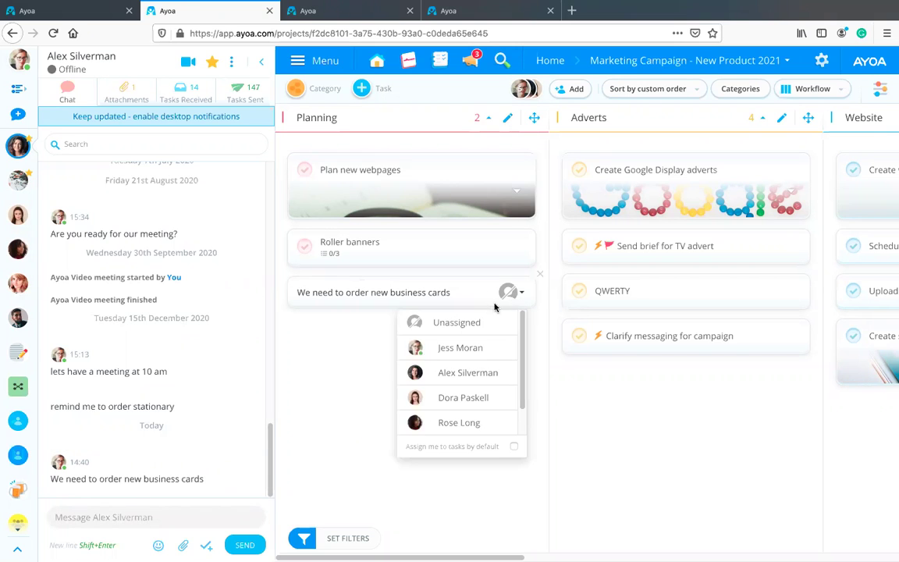
left_click(479, 400)
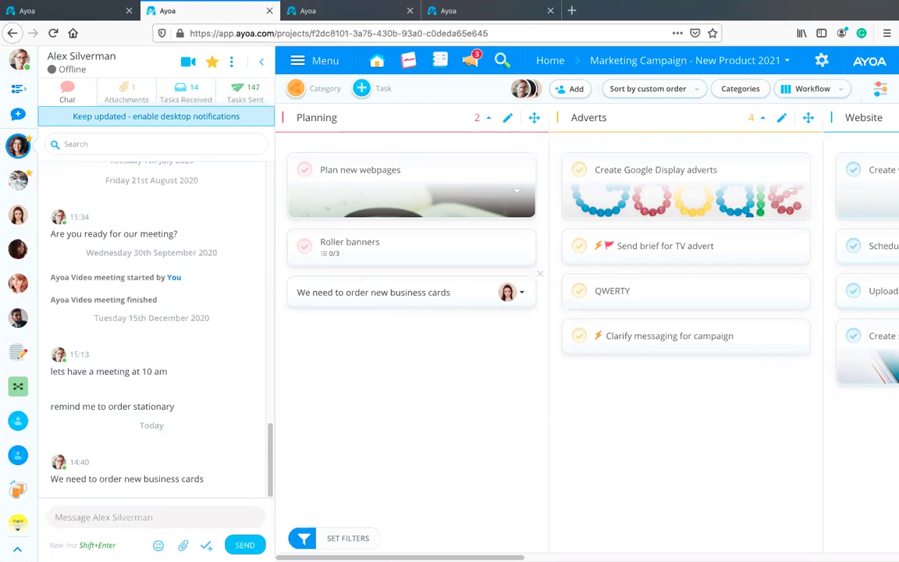
key("Return")
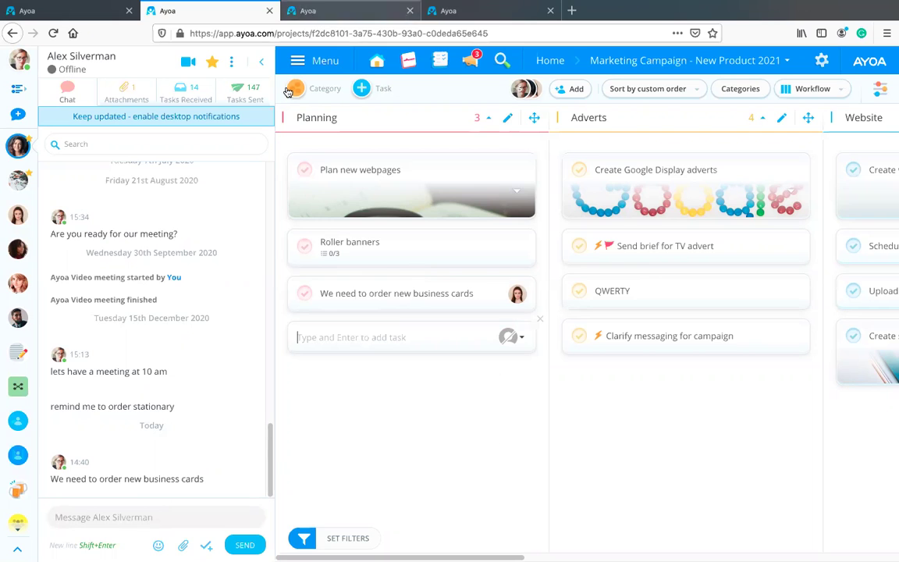
- Add the stationary chat message as a Planning task, then return to the Home tab
mouse_move(215, 368)
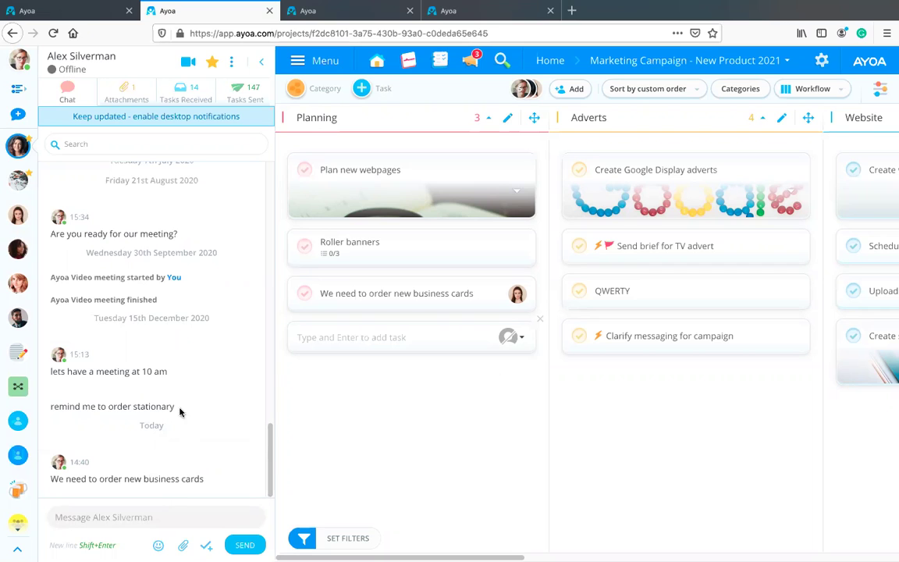
left_click_drag(231, 399, 393, 398)
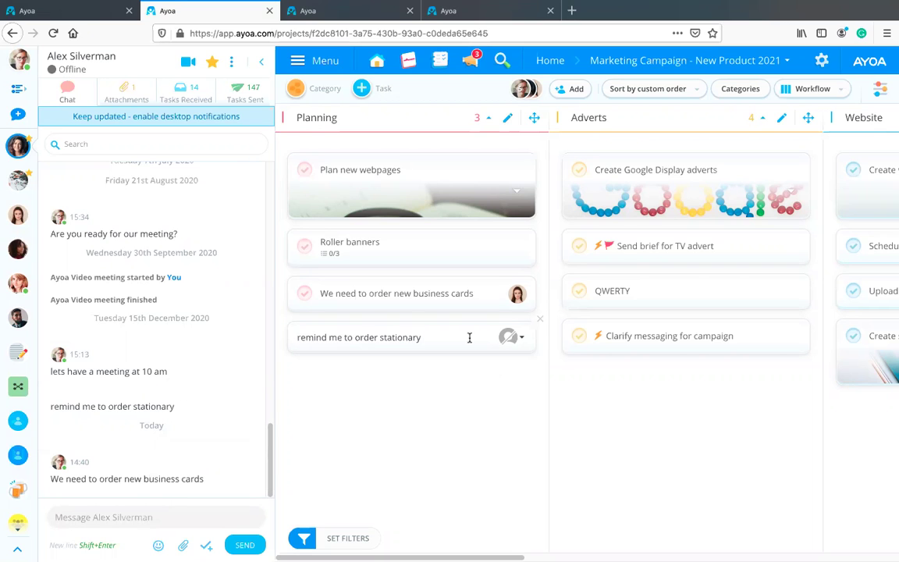
key("Return")
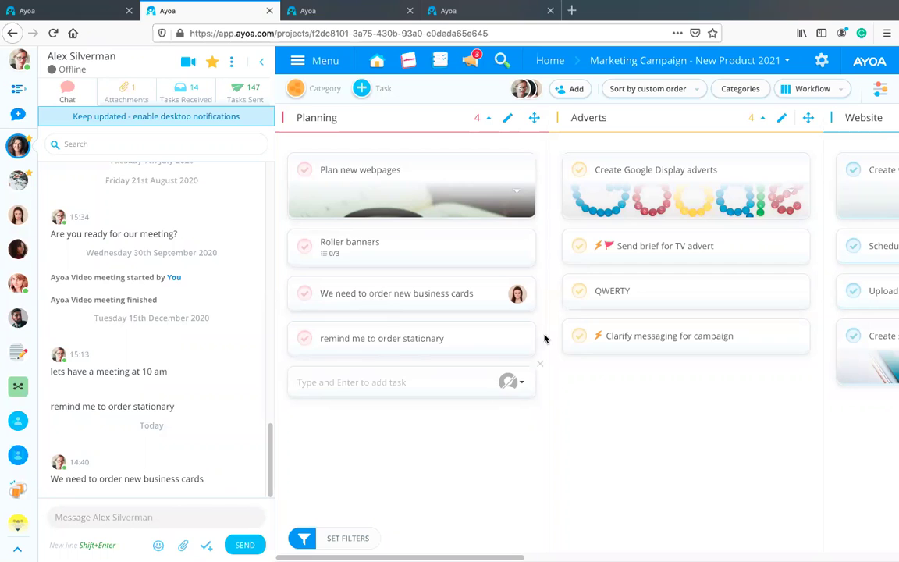
left_click(489, 292)
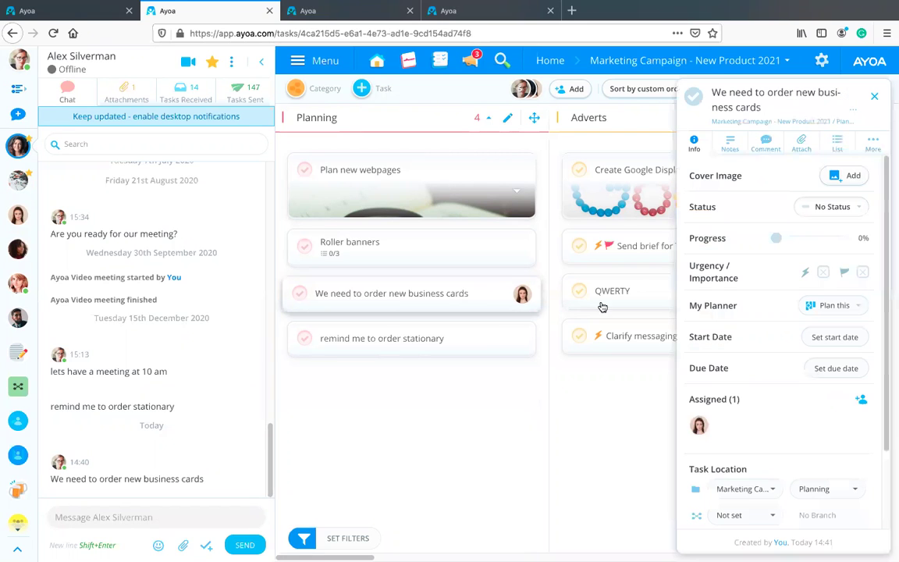
key("ctrl+Page_Up")
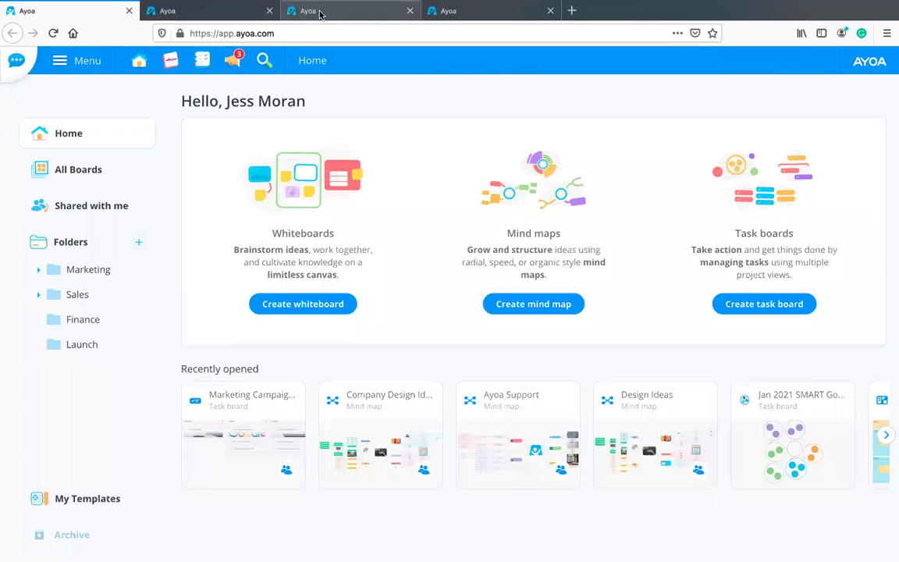
- From the Company Design Ideas 2021 map tab, send a colleague a misspelled 'lets order samples' message
left_click(320, 12)
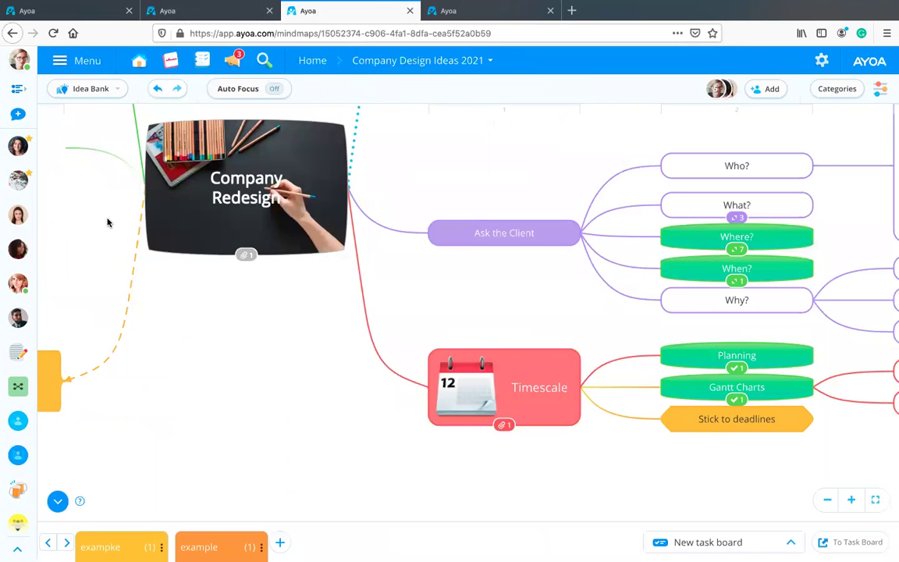
left_click(17, 219)
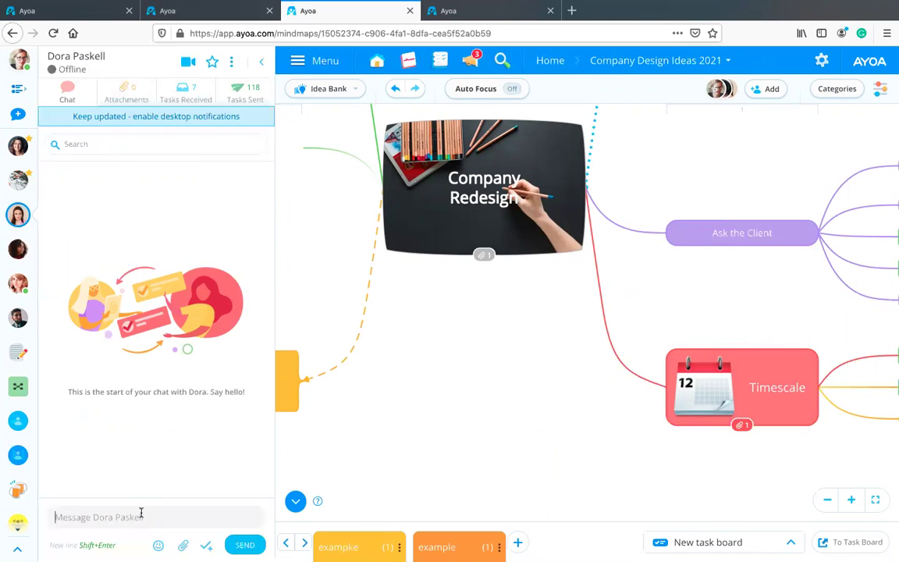
type("lets ordee samp")
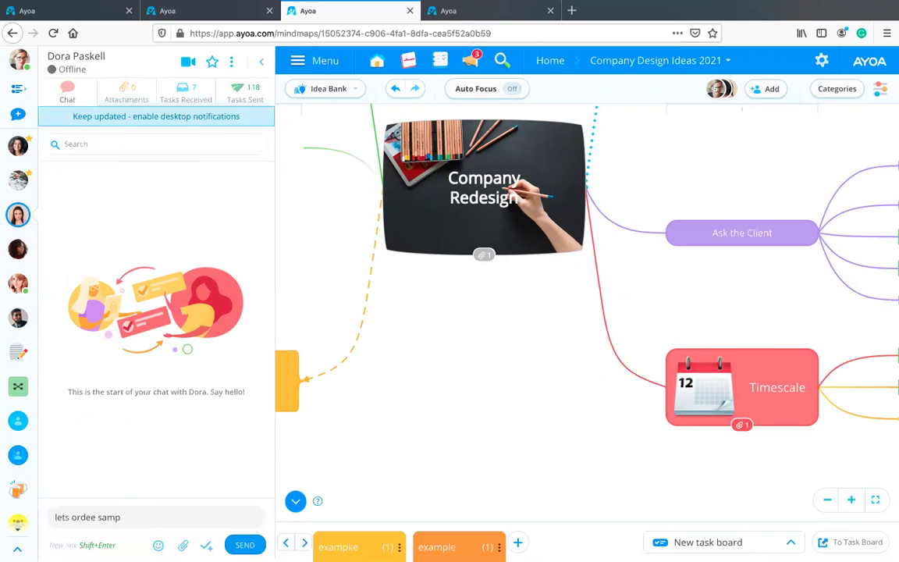
type("0lees")
key("Return")
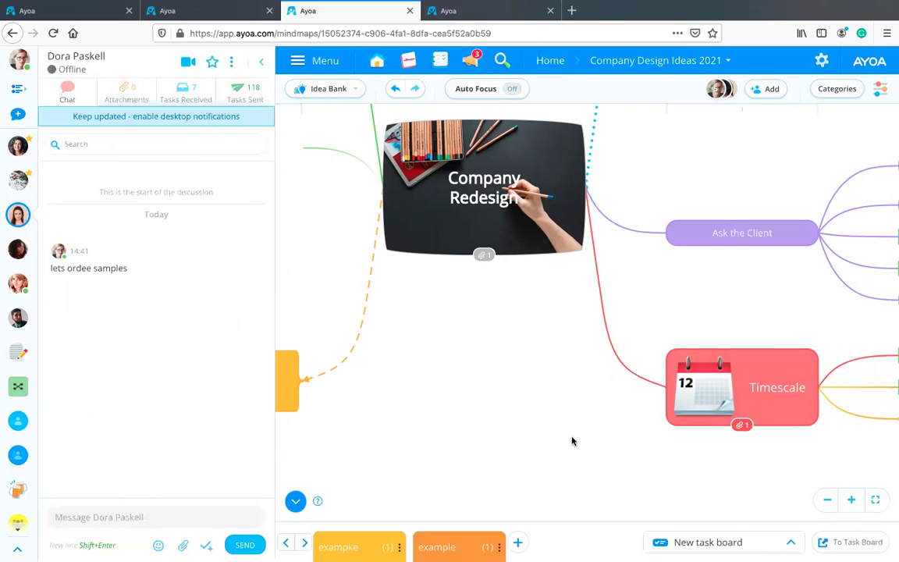
- Edit the sent message to read 'lets order samples' and save the changes
left_click_drag(343, 420, 224, 407)
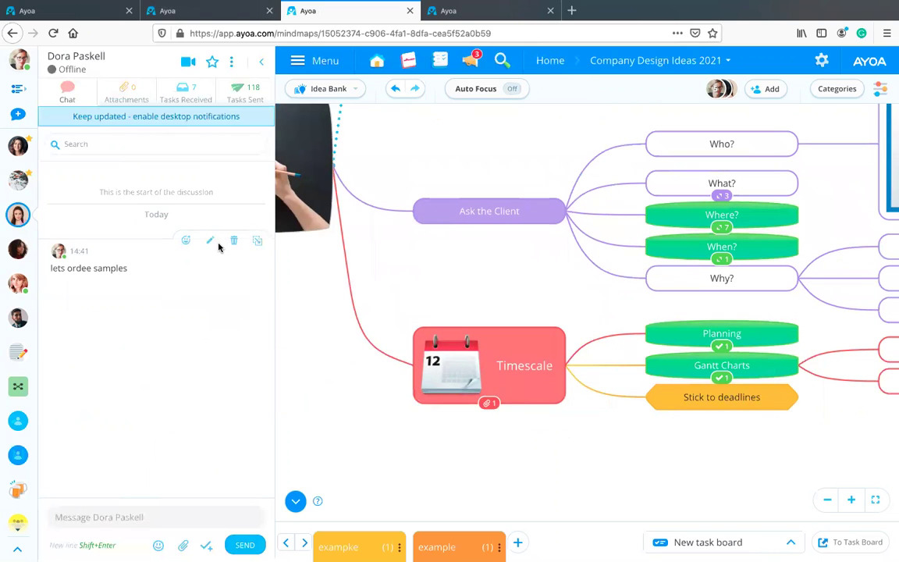
left_click(209, 243)
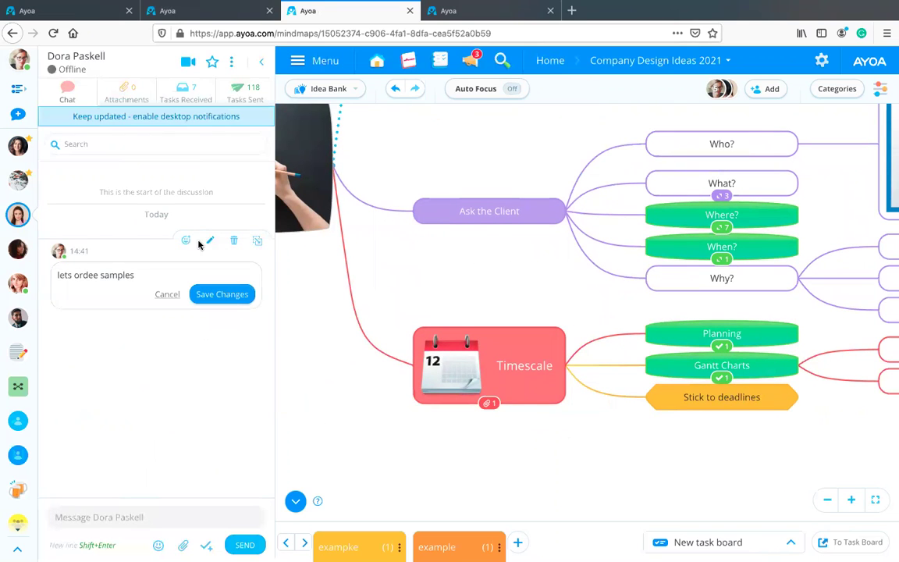
left_click(98, 274)
key("BackSpace")
key("BackSpace")
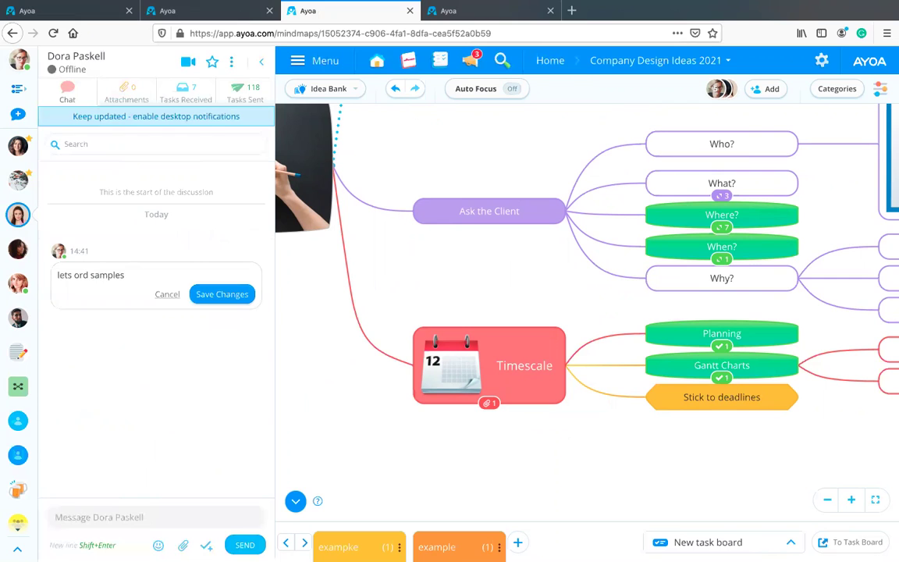
type("er")
left_click(196, 294)
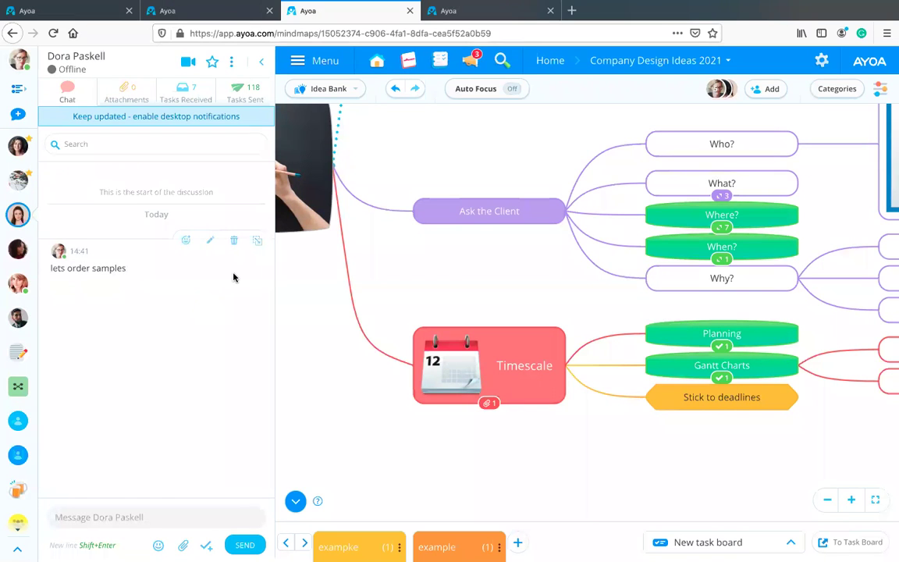
- Drag the message onto the map as a node off Stick to deadlines
left_click_drag(254, 239, 729, 397)
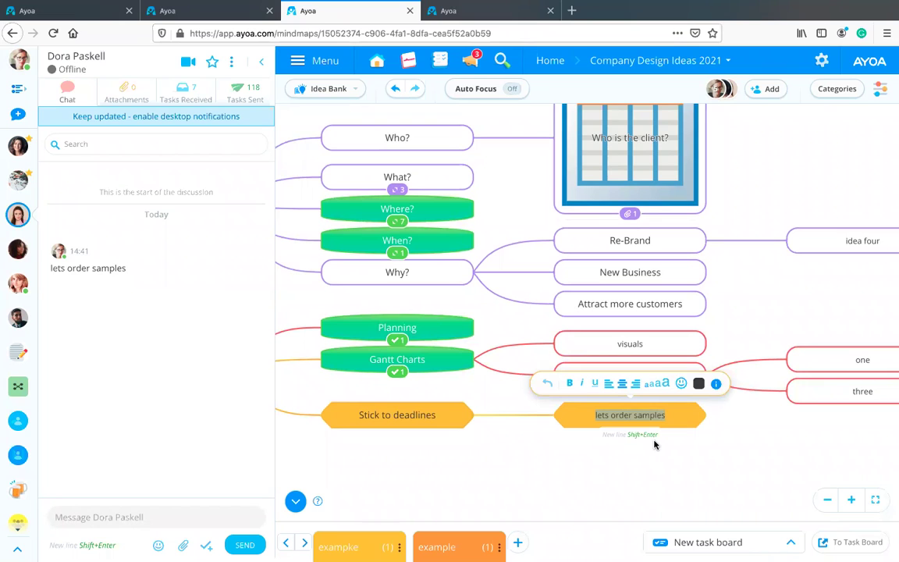
key("Return")
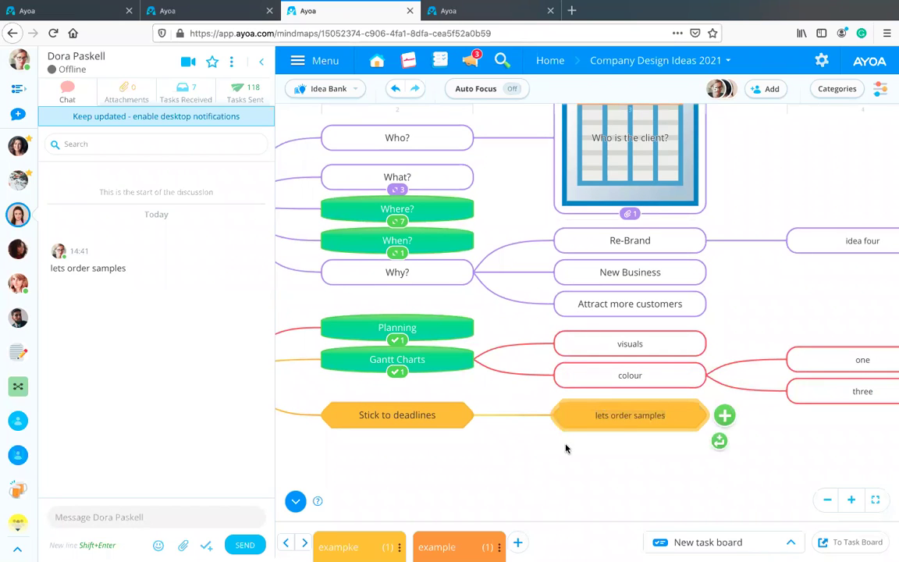
left_click_drag(461, 380, 600, 403)
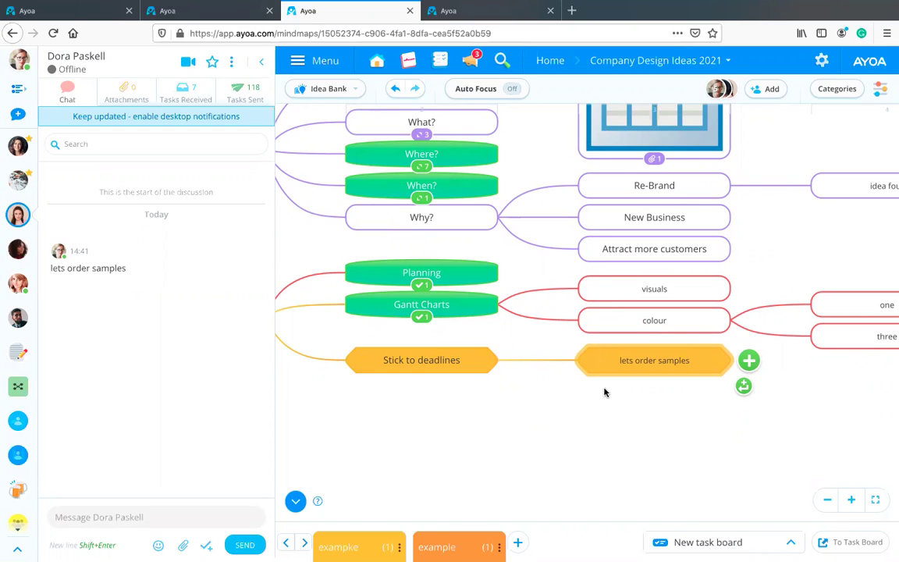
left_click(407, 123)
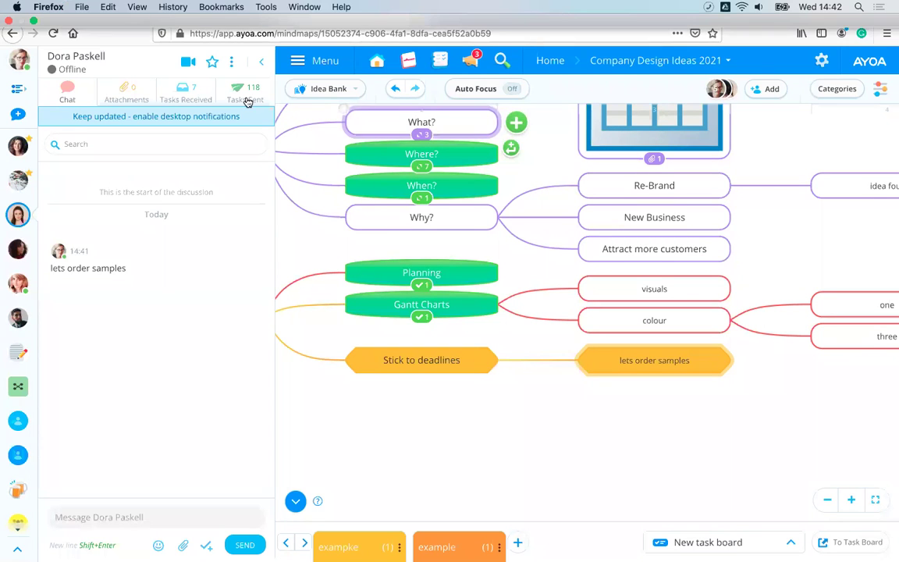
- From Home, open My Planner and the teammate's chat from the contacts sidebar
left_click(76, 8)
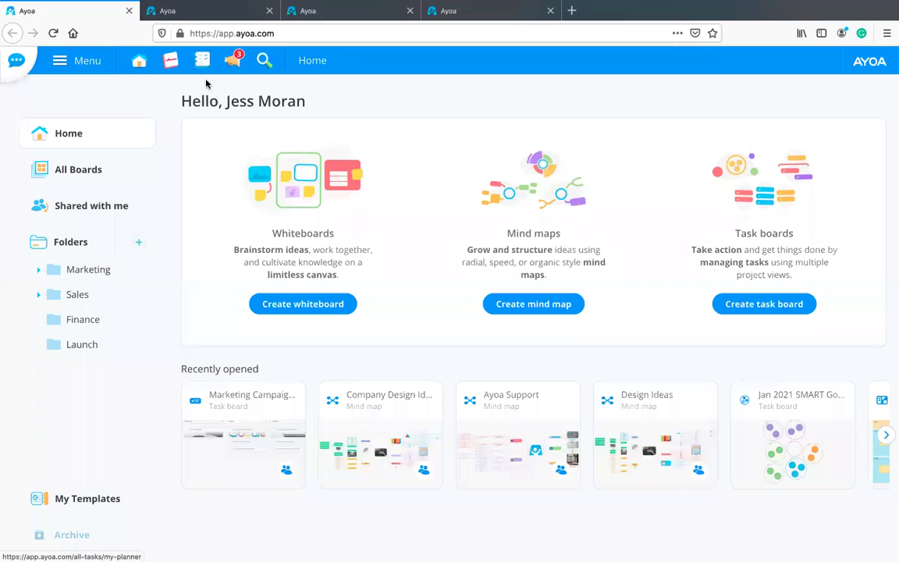
left_click(202, 62)
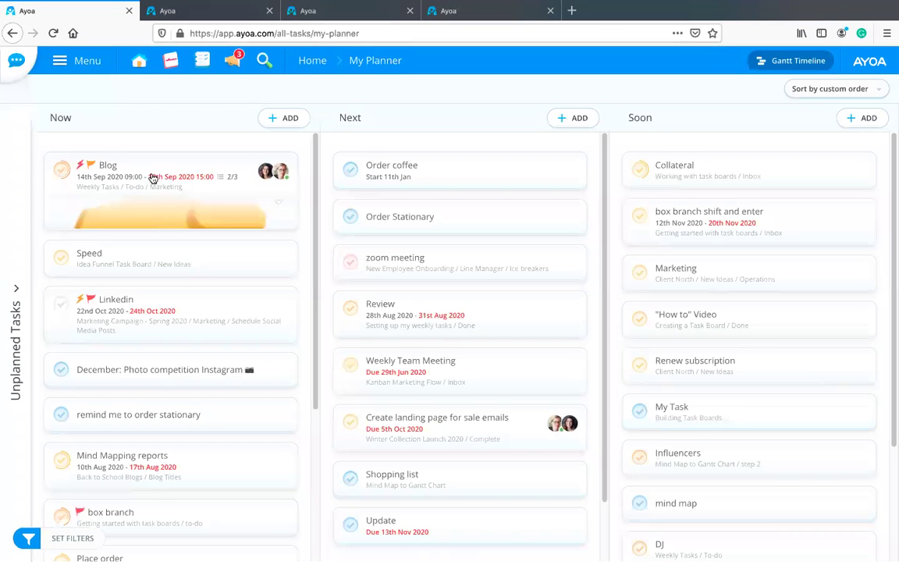
left_click(17, 61)
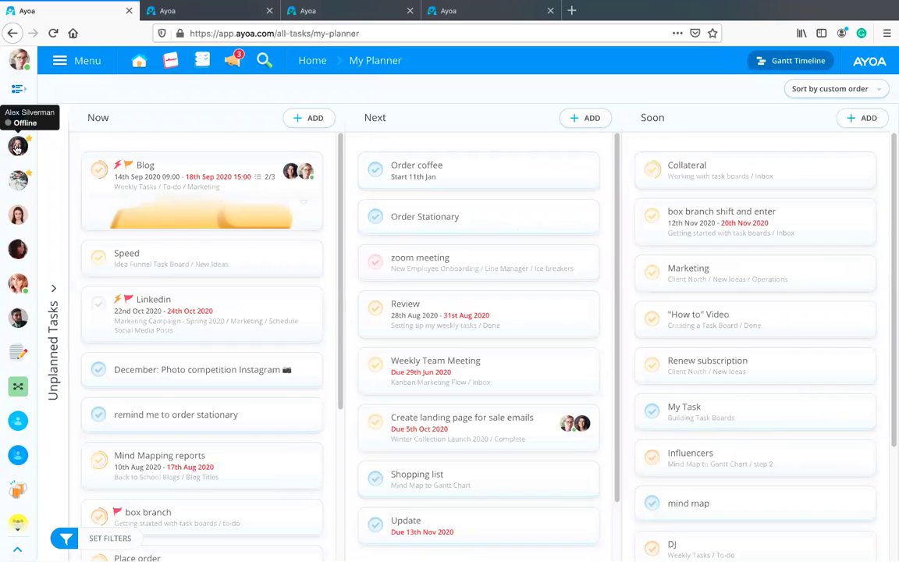
left_click(18, 145)
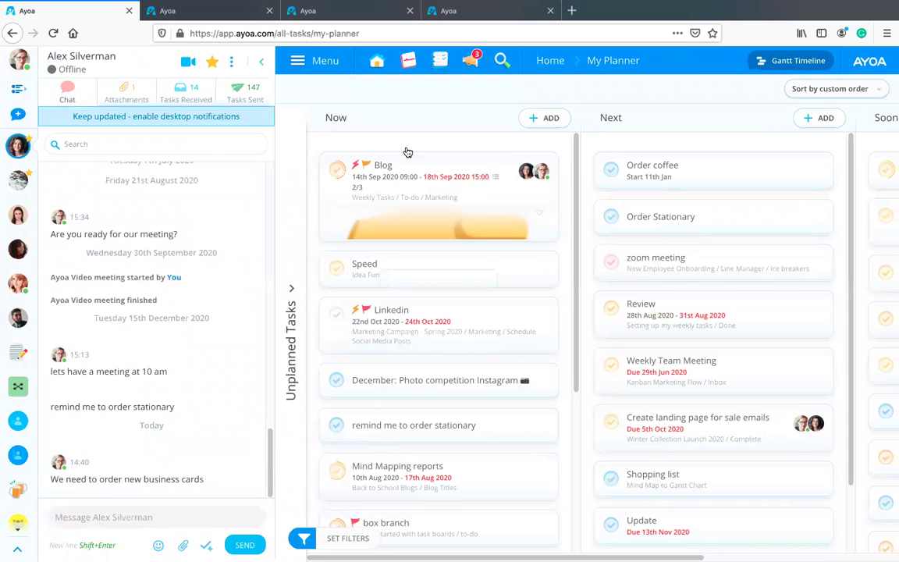
- Turn the business cards chat message into a Now task in My Planner and open its details
left_click_drag(398, 136, 381, 124)
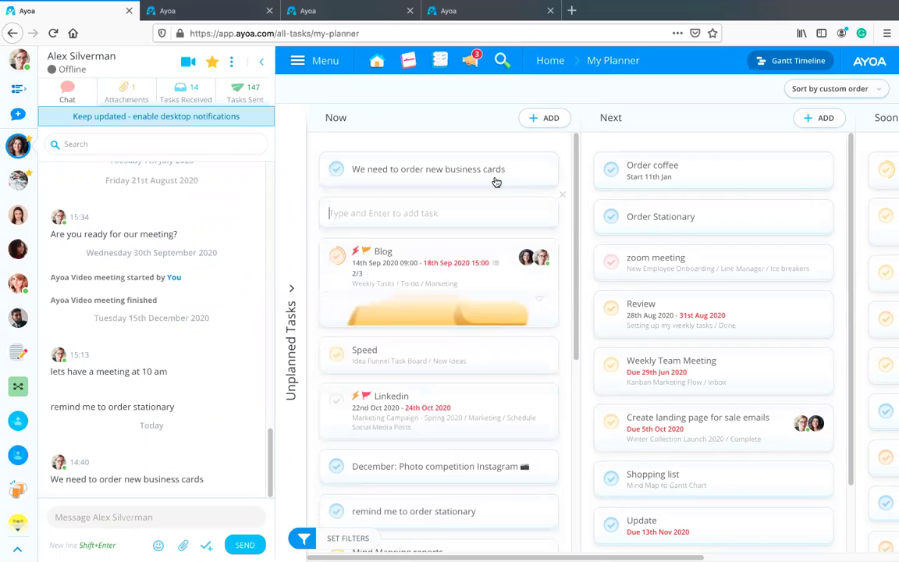
left_click(496, 179)
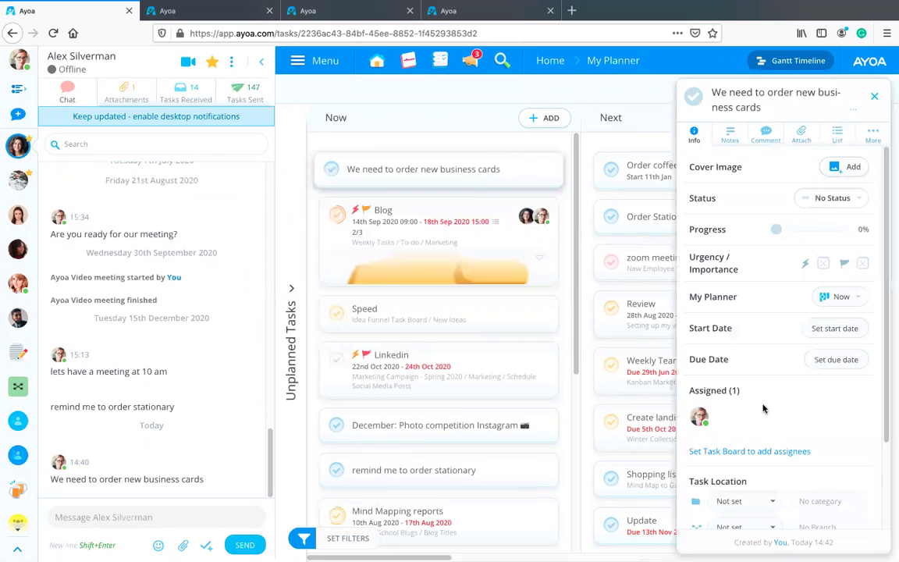
scroll(763, 408, "down", 2)
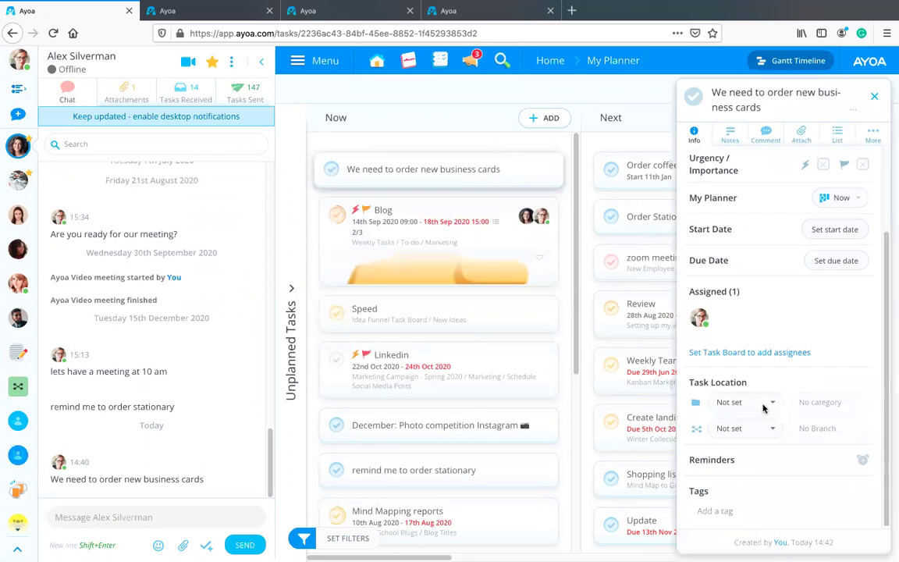
- Give the task a Today 16:45 reminder, then close its details and return to the conversation list
left_click(864, 463)
left_click(705, 337)
left_click(712, 261)
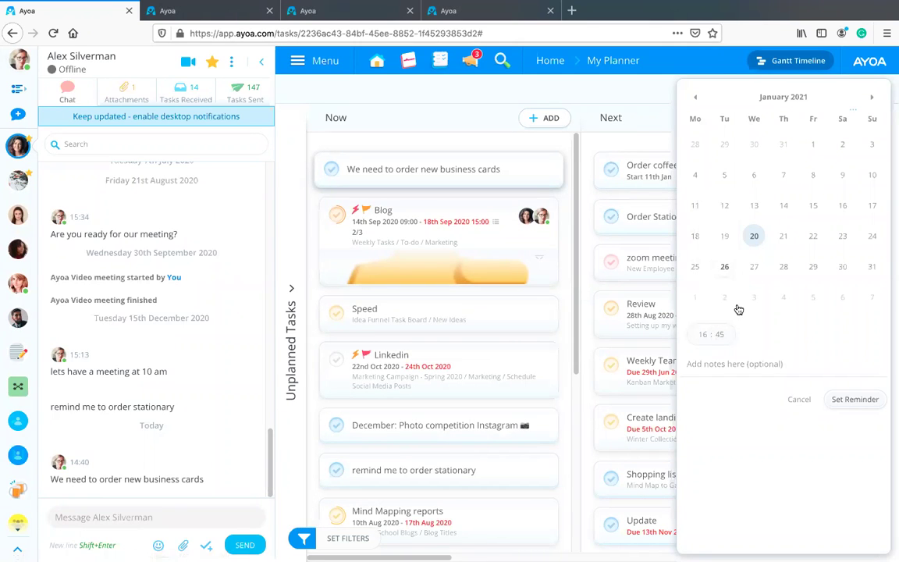
left_click(844, 398)
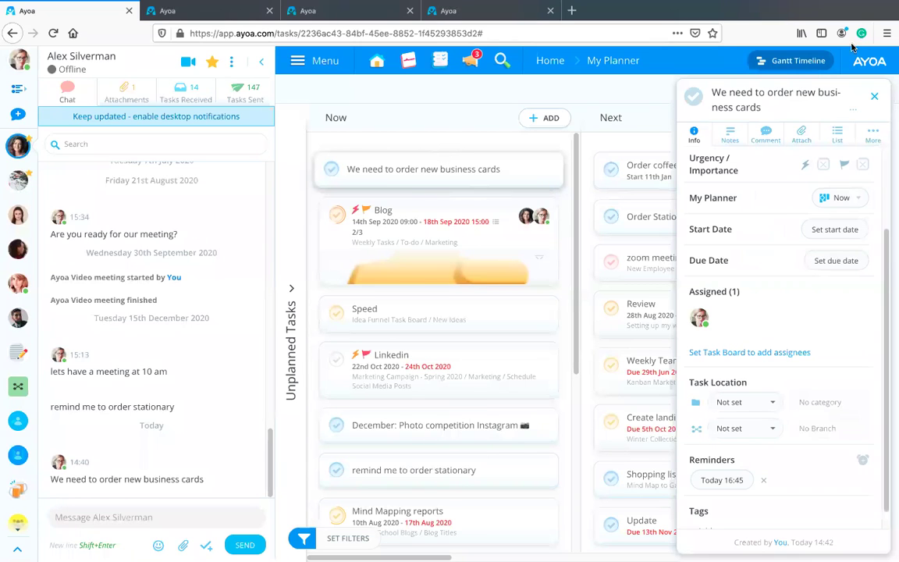
left_click(873, 95)
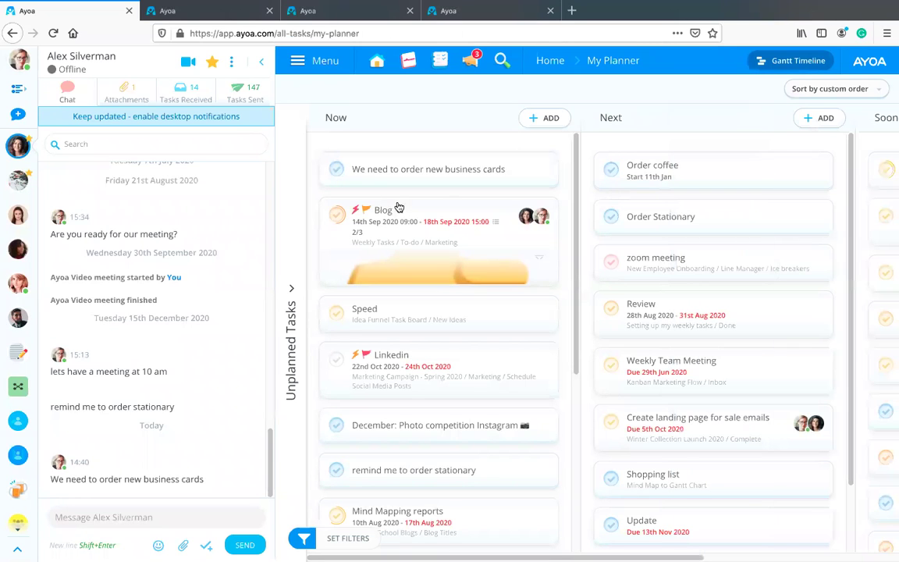
left_click(253, 61)
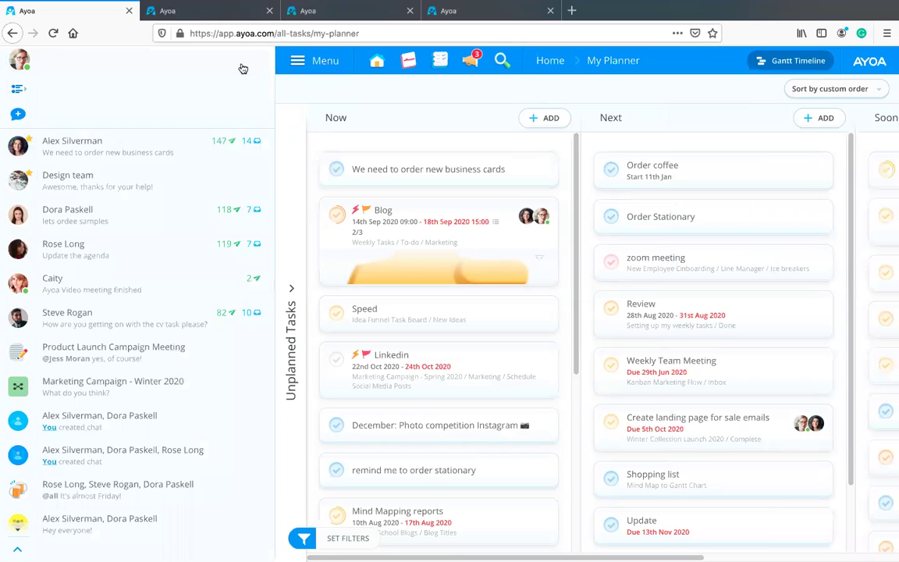
- Show the Marketing Campaign - New Product 2021 board full-width with its five members listed
left_click(71, 62)
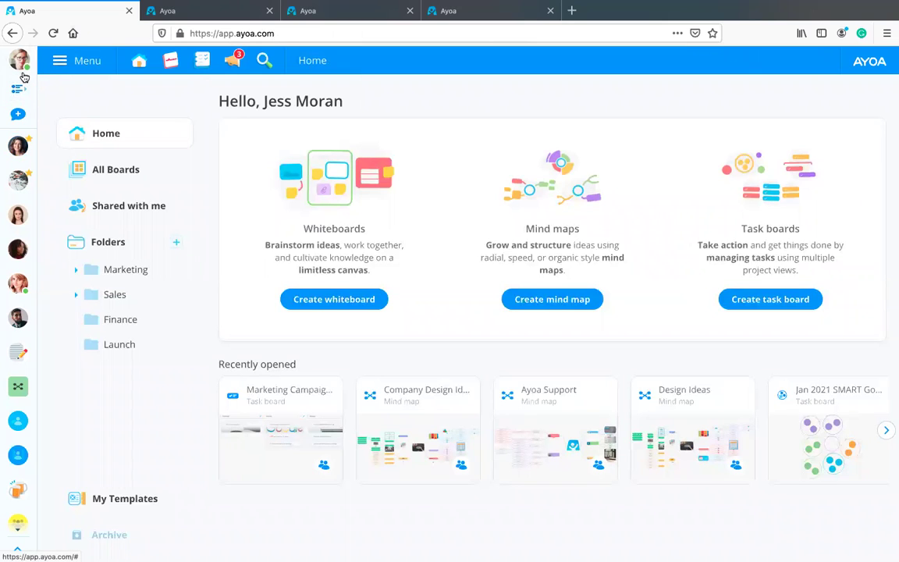
left_click(179, 10)
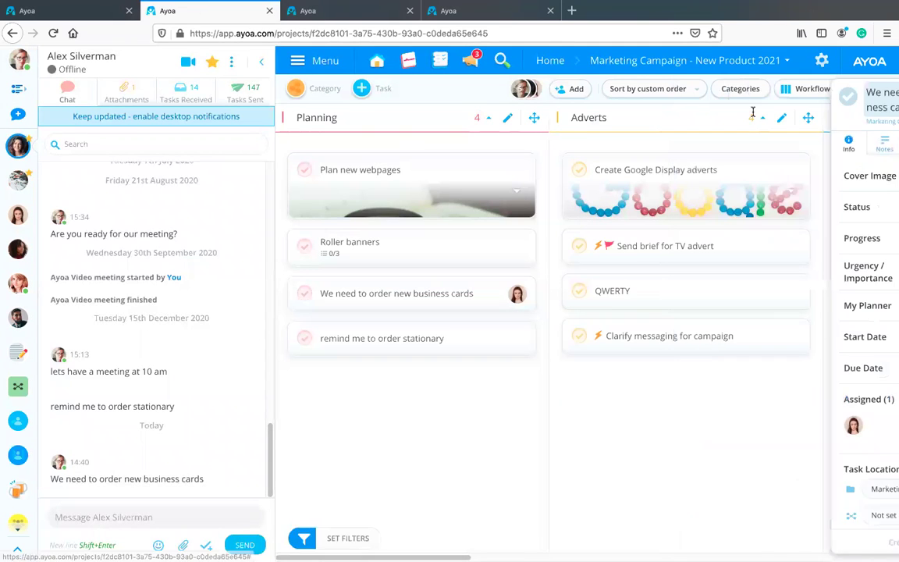
left_click(265, 64)
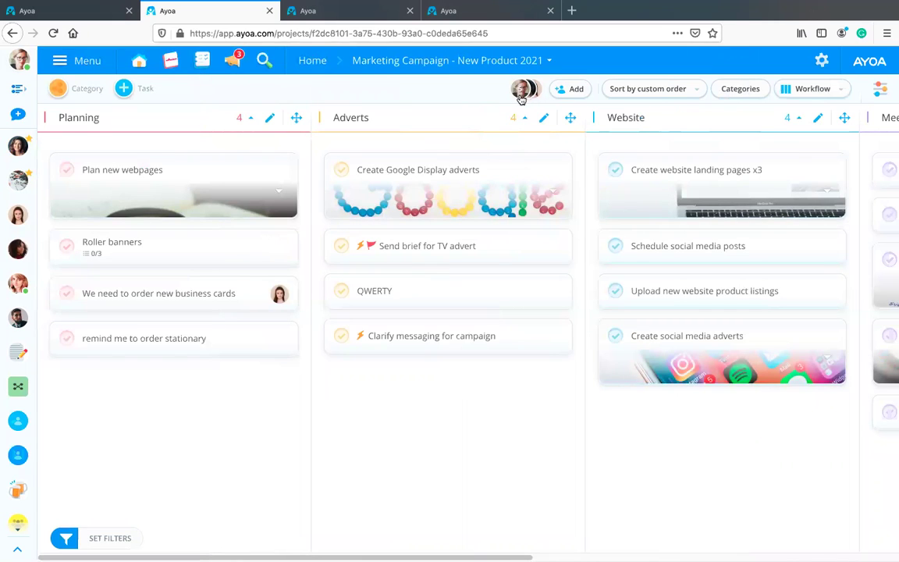
left_click(527, 90)
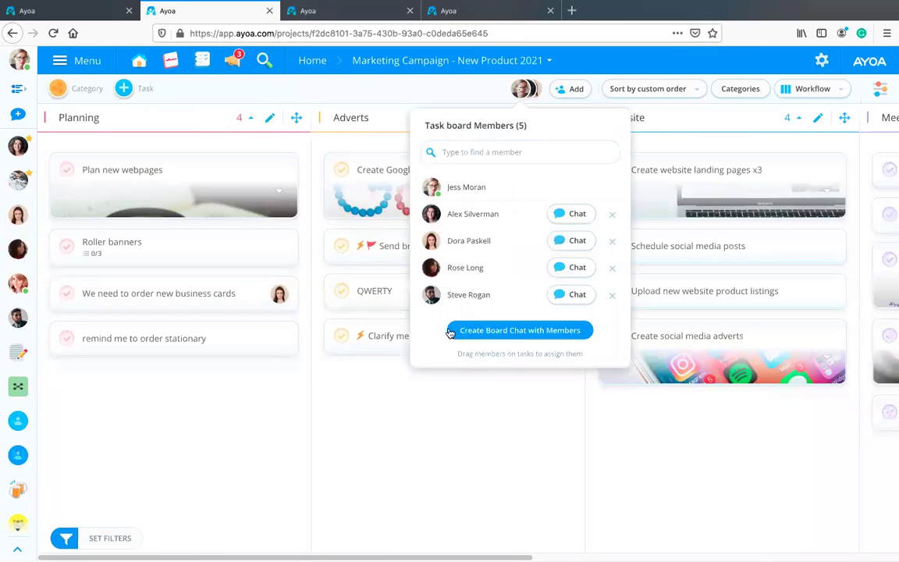
- Create a board chat with all Marketing Campaign - New Product 2021 board members
left_click(519, 331)
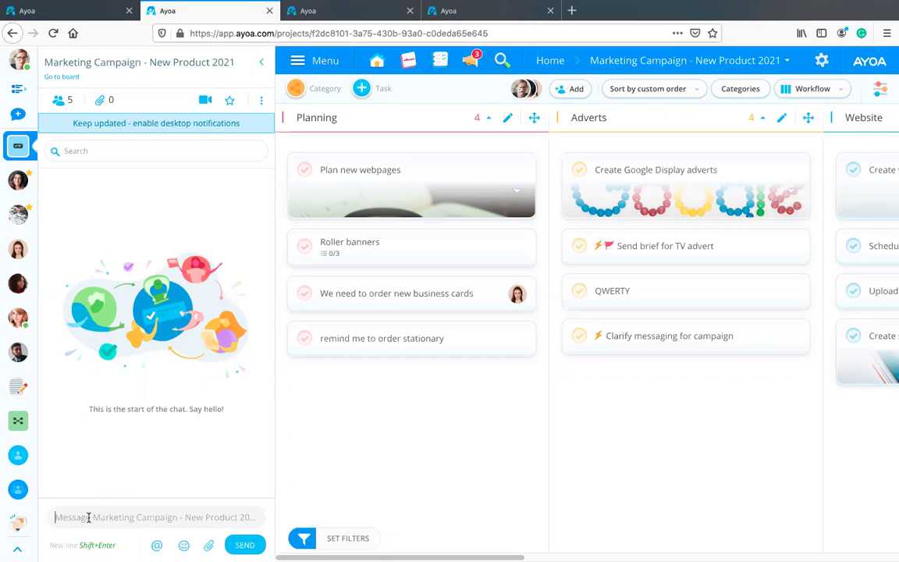
- Send 'Hey guys!' in the board chat, then close the chat panel
type("Hey guys!")
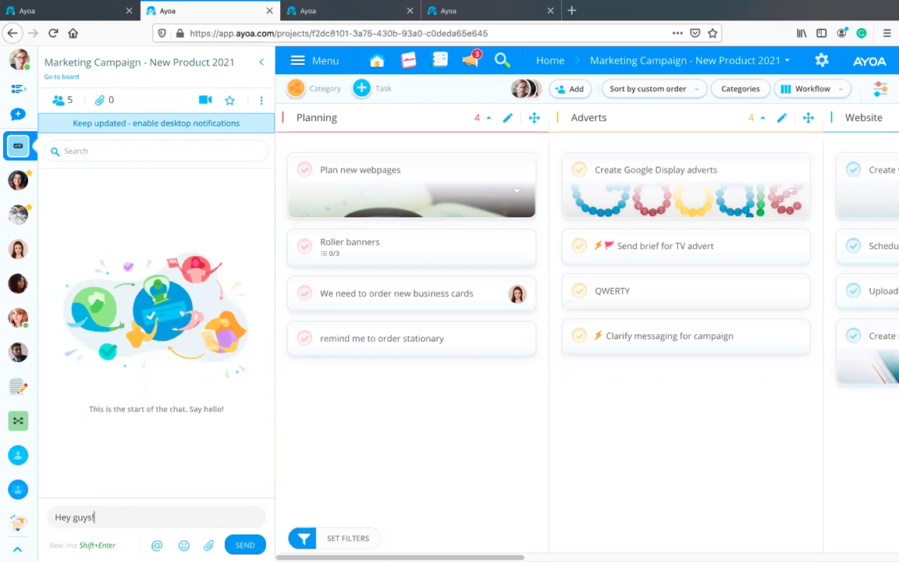
key("Return")
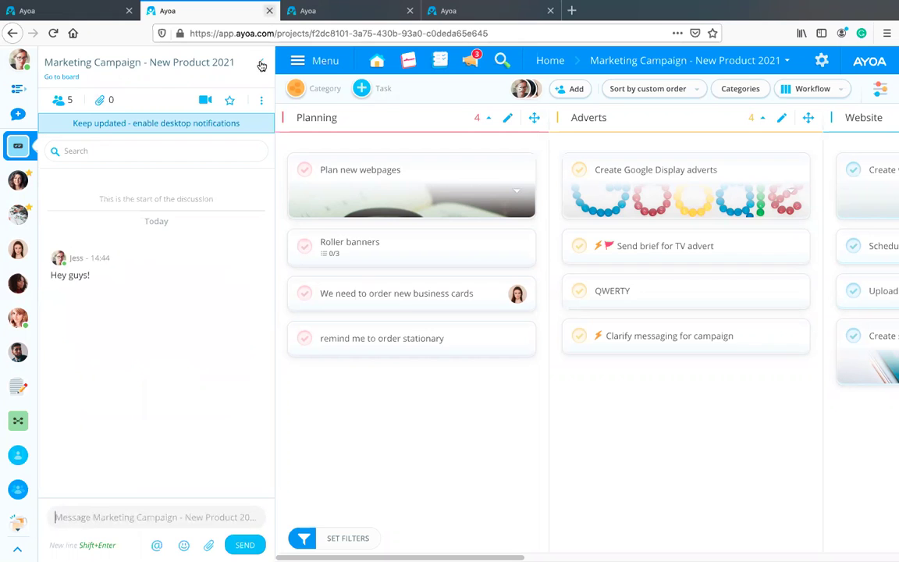
left_click(262, 66)
- Check the mind map's members, then return to the task board and view its meeting options
left_click(282, 11)
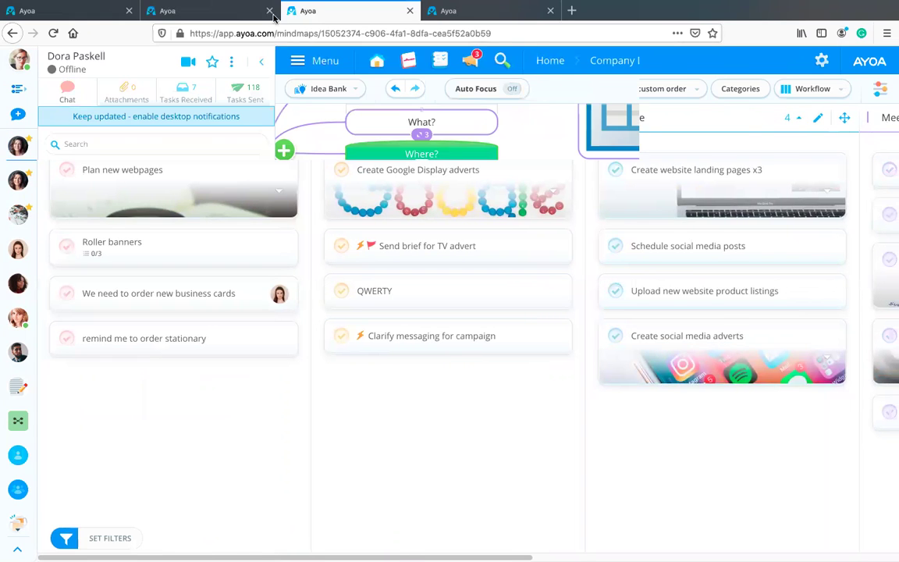
left_click(716, 88)
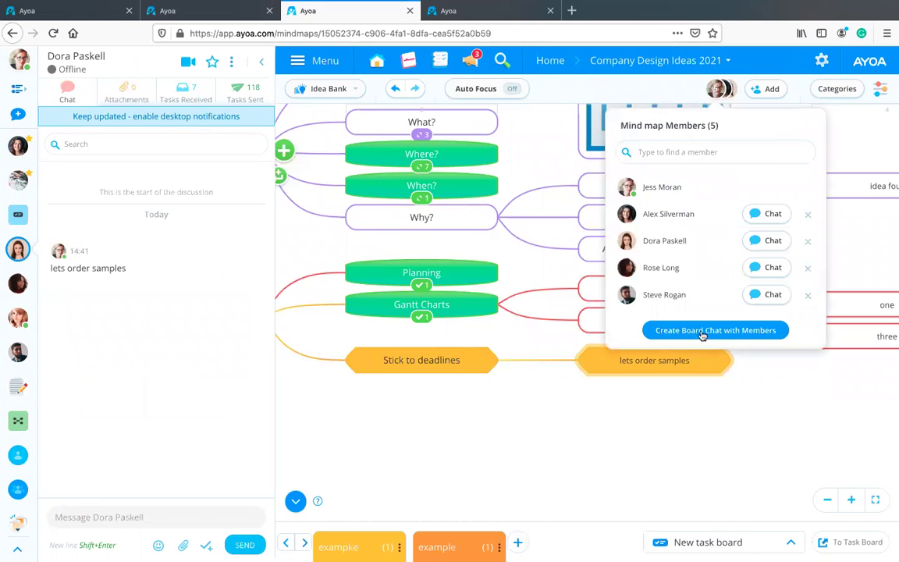
left_click(168, 13)
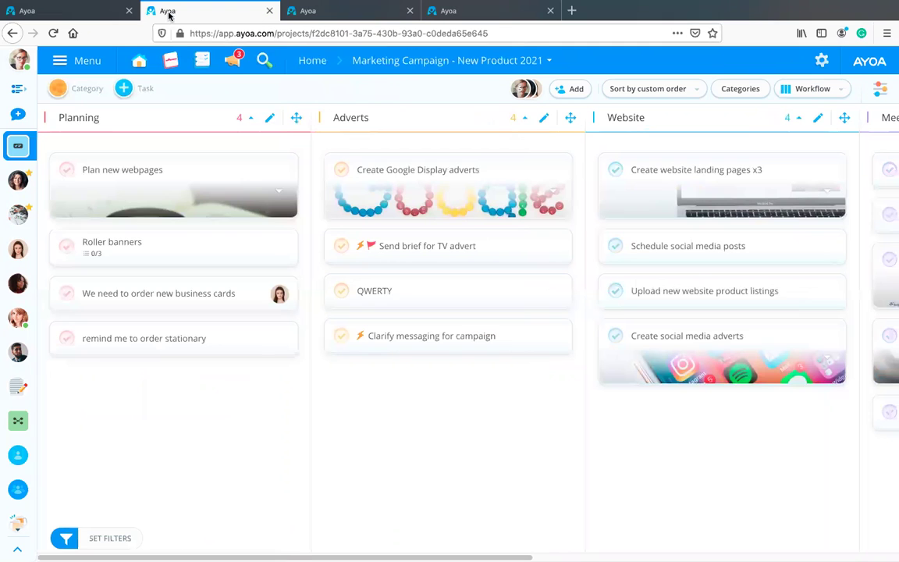
left_click(879, 92)
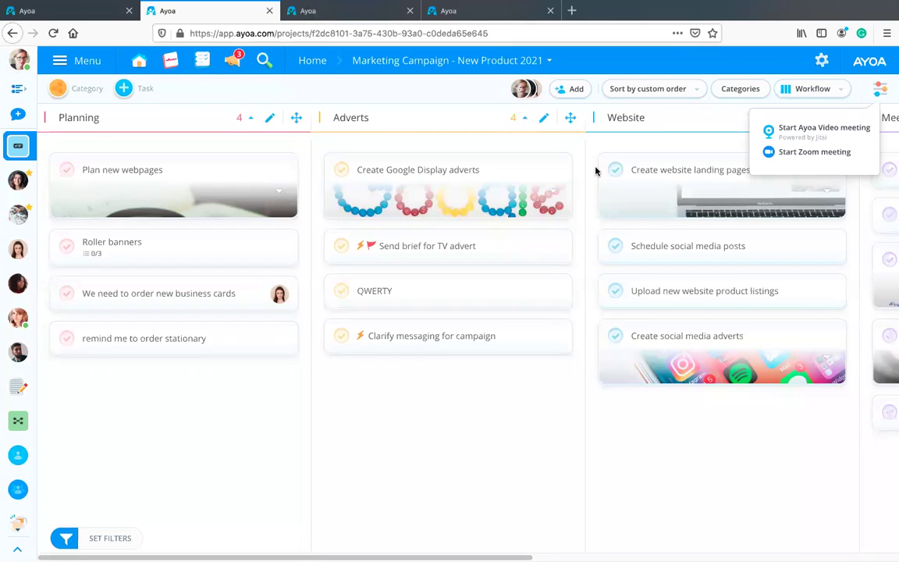
- Dismiss the meeting options, reopen the board's discussion and start an @ mention
left_click(879, 92)
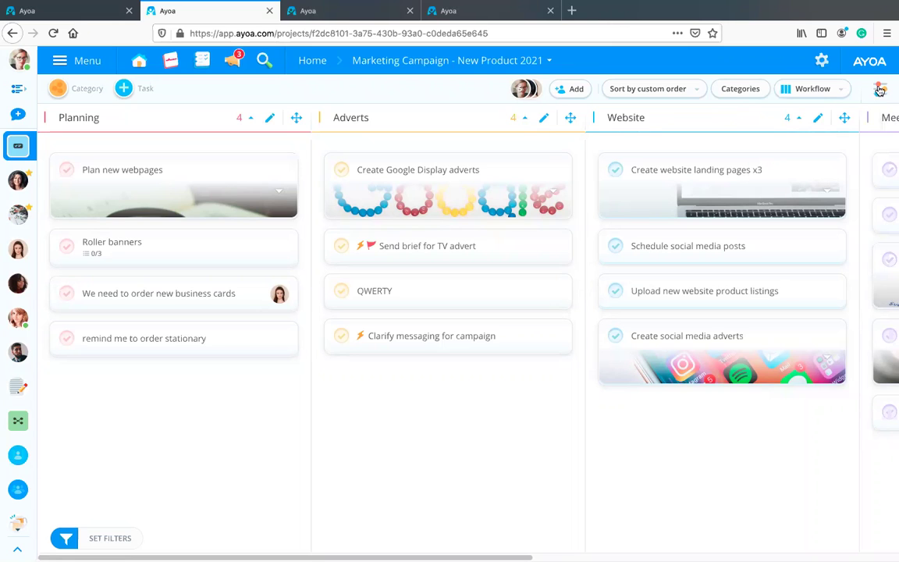
left_click(15, 182)
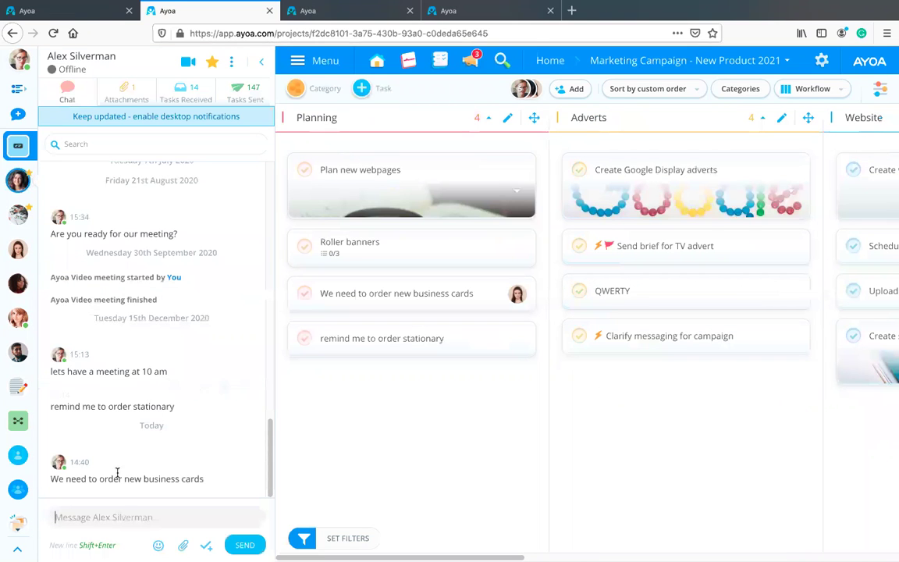
left_click(20, 145)
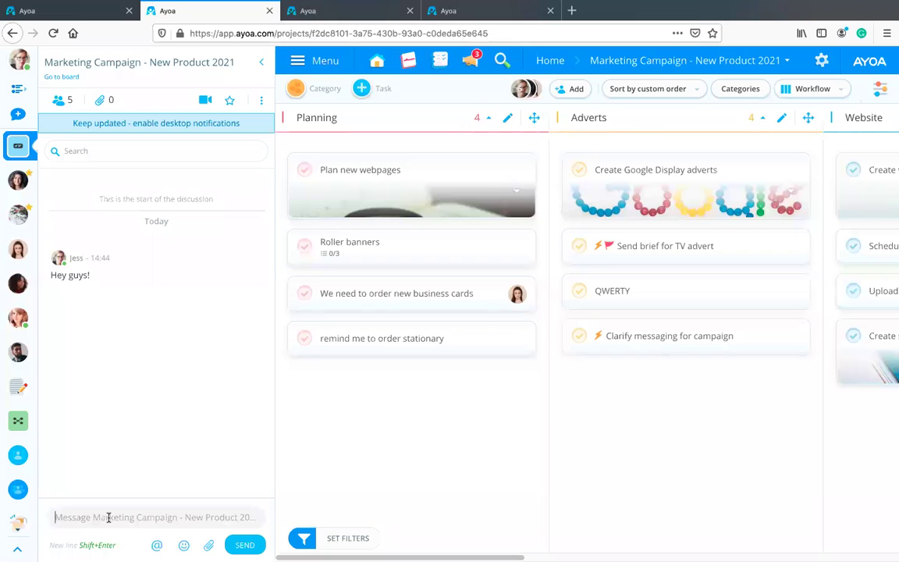
type("@")
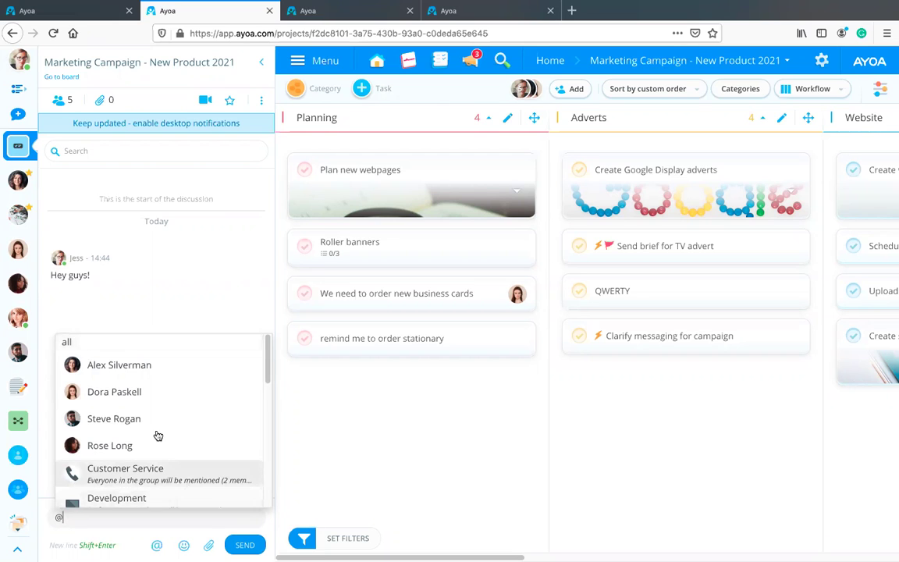
- Post 'what do you think' to a mentioned teammate in the board chat, and check notifications
left_click(128, 395)
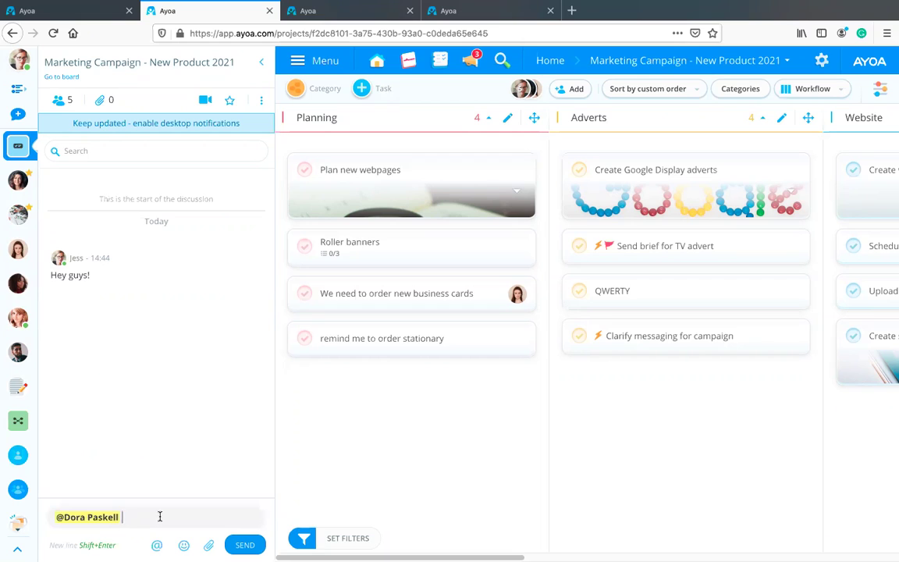
type("what do you think?")
left_click(245, 544)
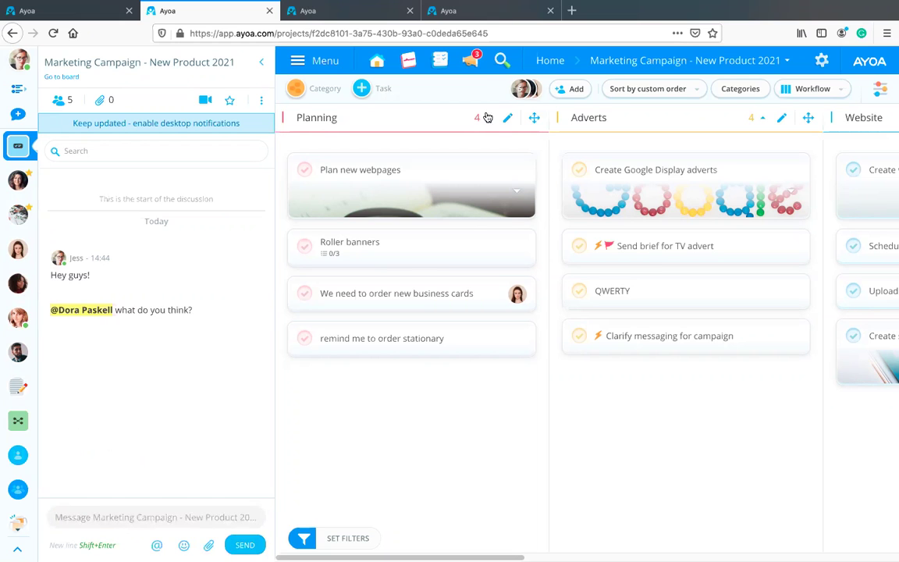
left_click(474, 61)
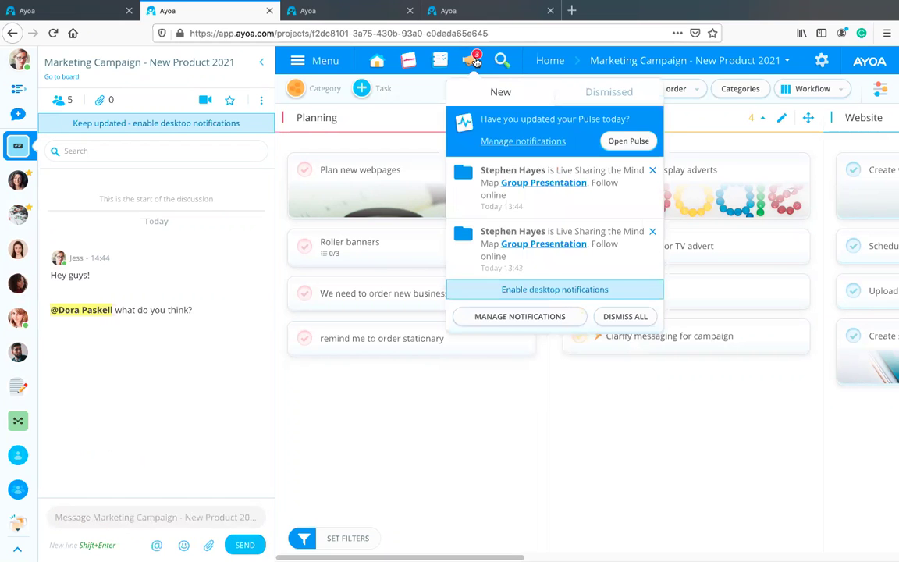
left_click(474, 61)
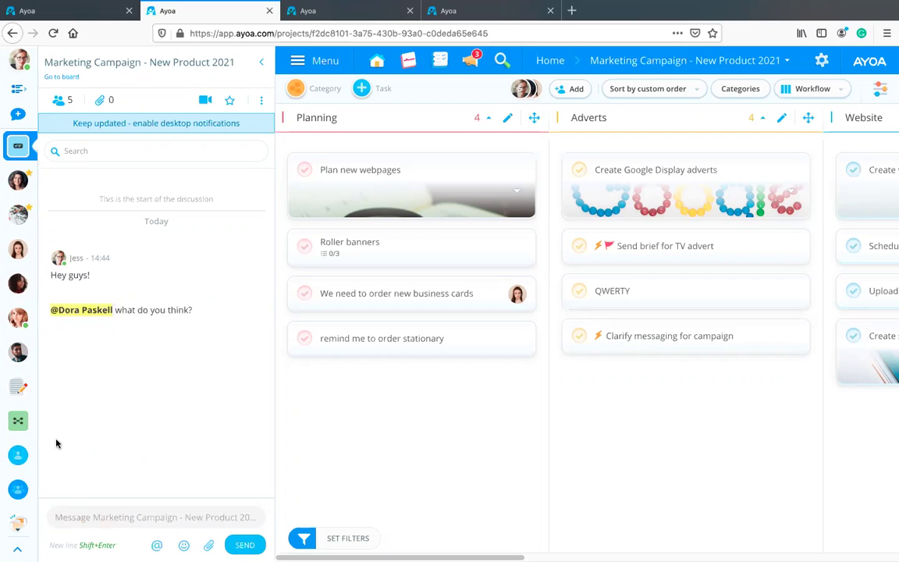
left_click(85, 518)
type("@all")
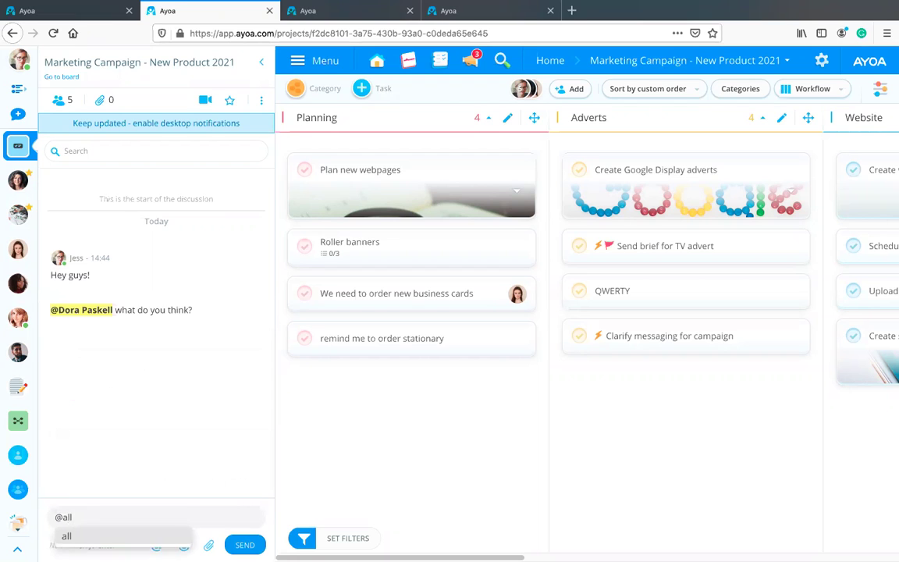
key("Return")
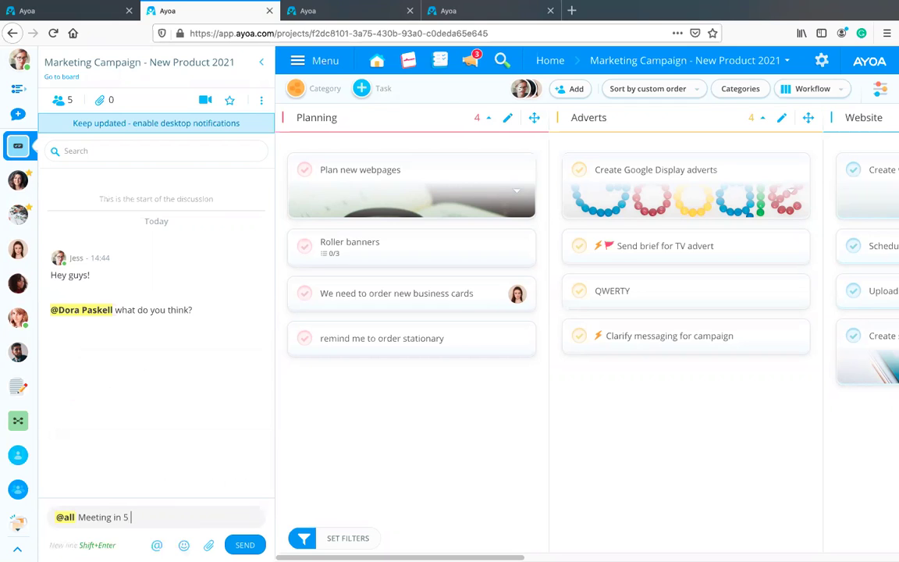
type("utes")
key("Return")
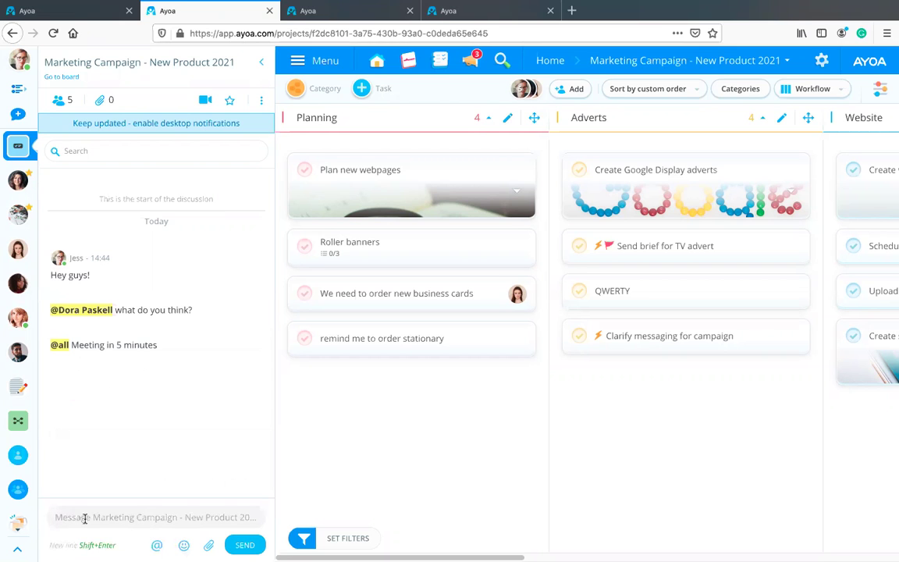
left_click(261, 62)
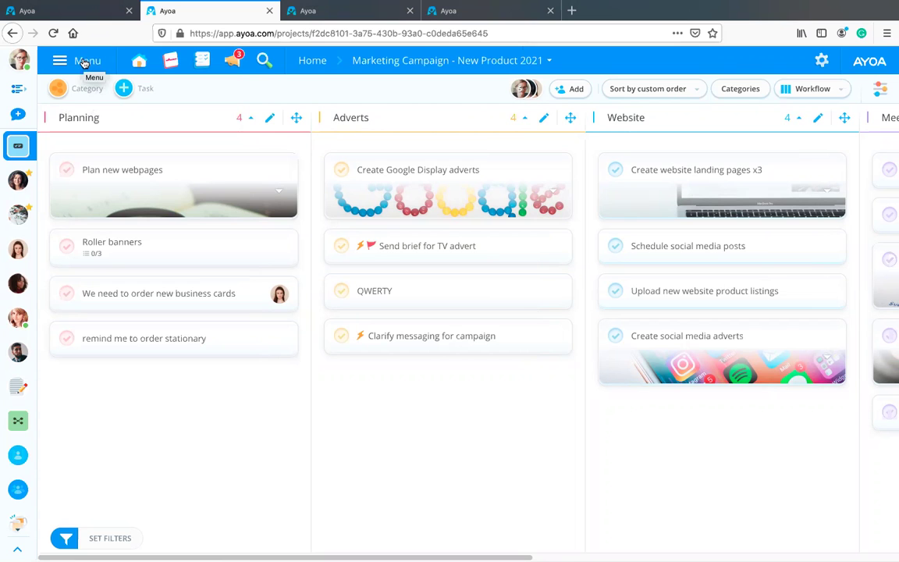
- Open the Groups page from the Menu to see the Customer Service group's members
left_click(78, 61)
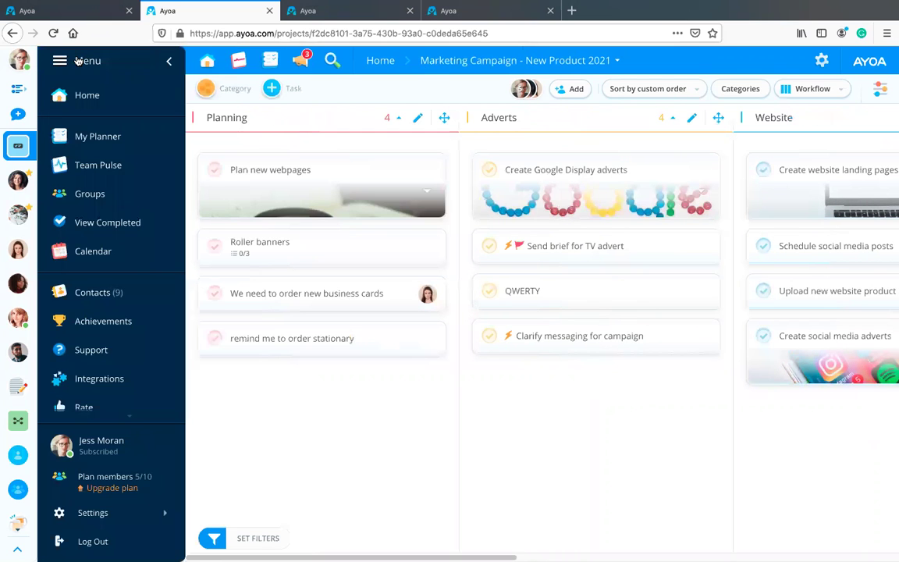
left_click(103, 195)
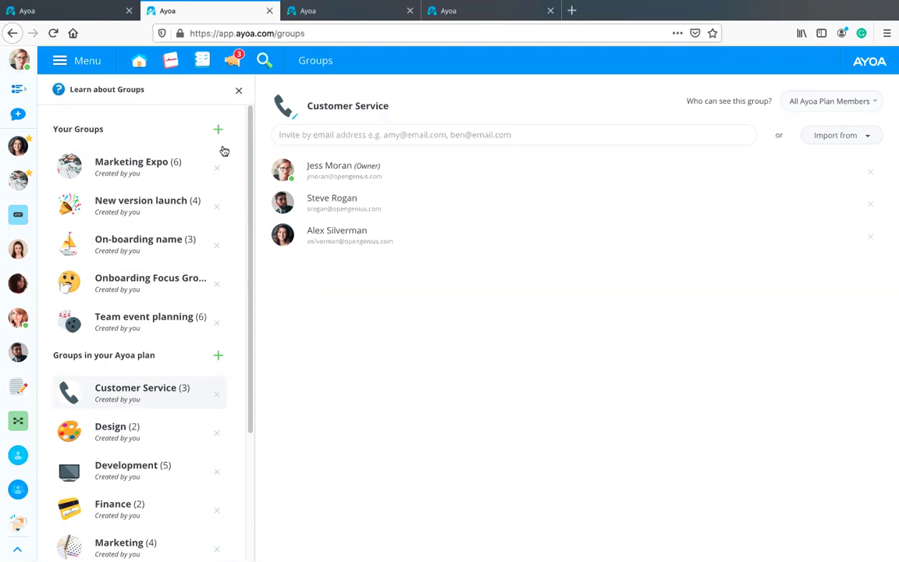
- Add a new group to the plan named Focus group
scroll(199, 172, "down", 1)
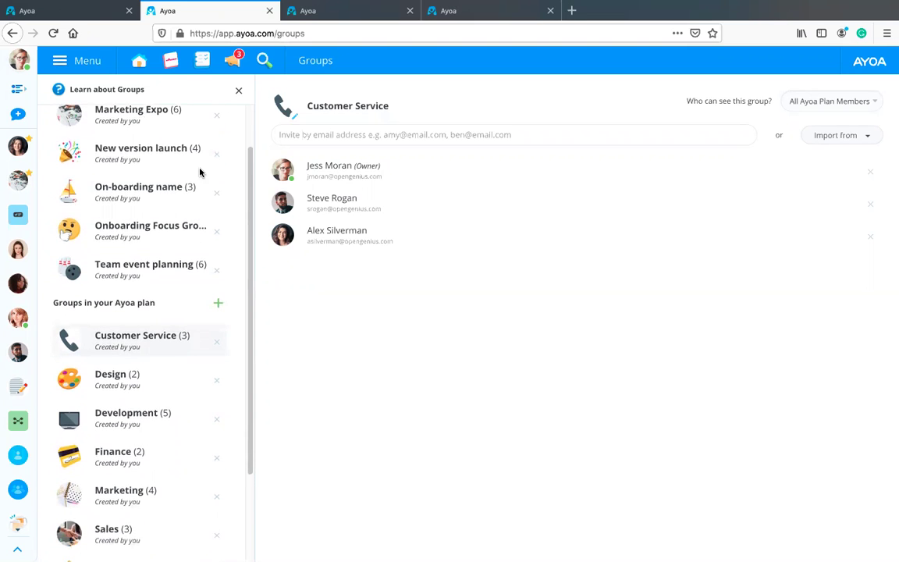
left_click(218, 304)
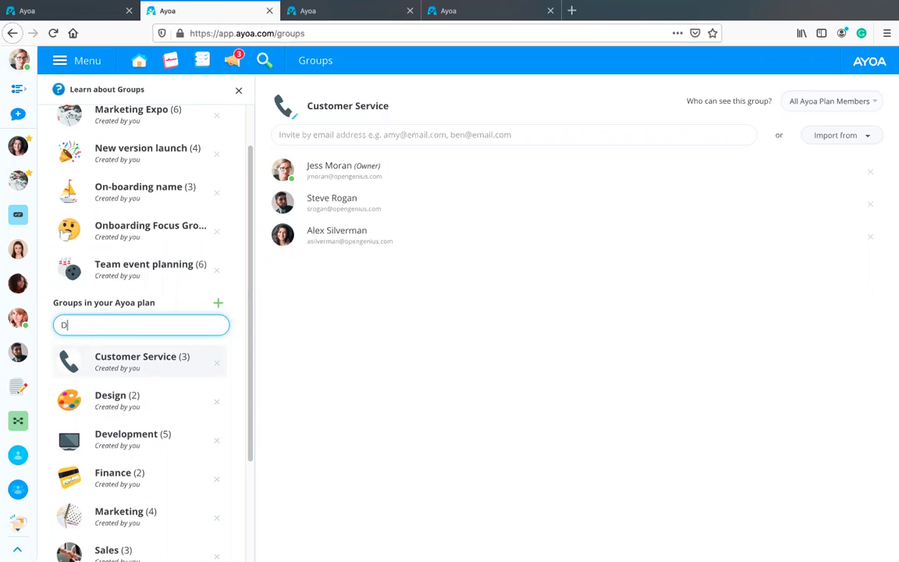
type("Fo")
key("Return")
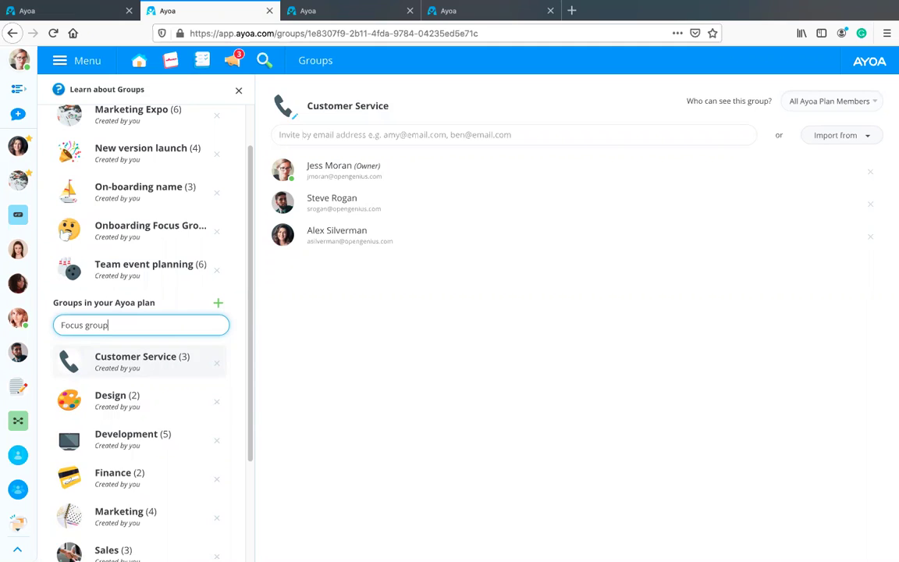
- Invite two colleagues as members of Focus group
left_click(409, 135)
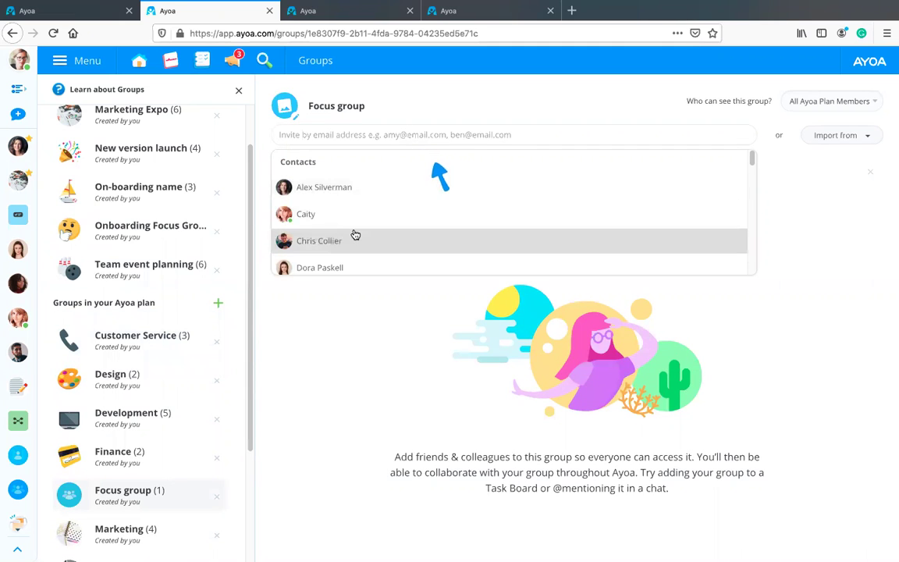
left_click(355, 239)
left_click(356, 132)
scroll(367, 199, "down", 2)
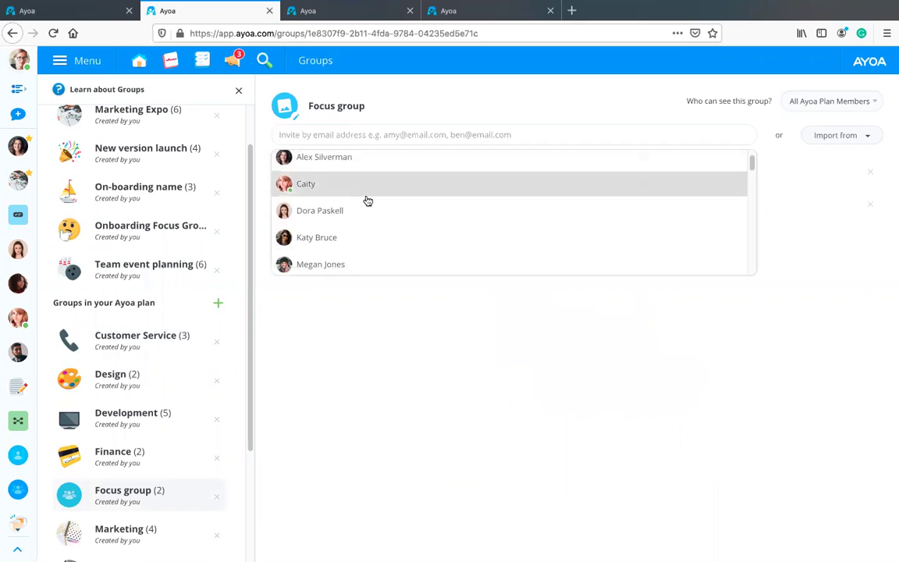
left_click(339, 220)
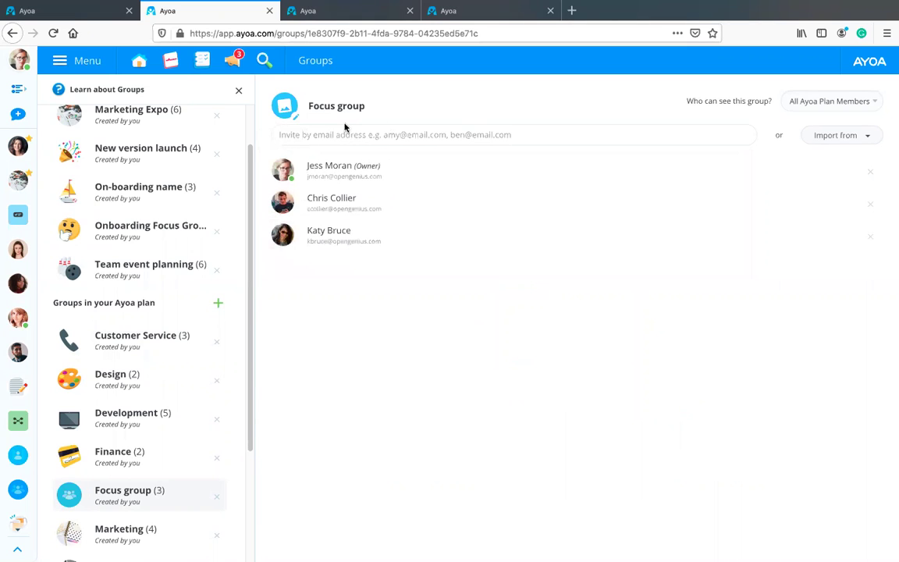
- Set Focus group's visibility to Group Members Only and return to the Home page
left_click(826, 100)
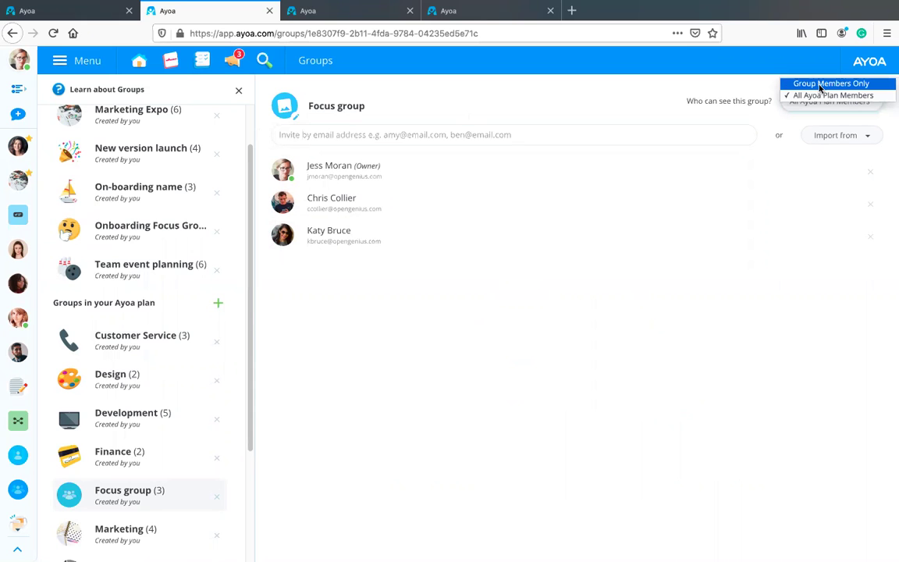
left_click(819, 84)
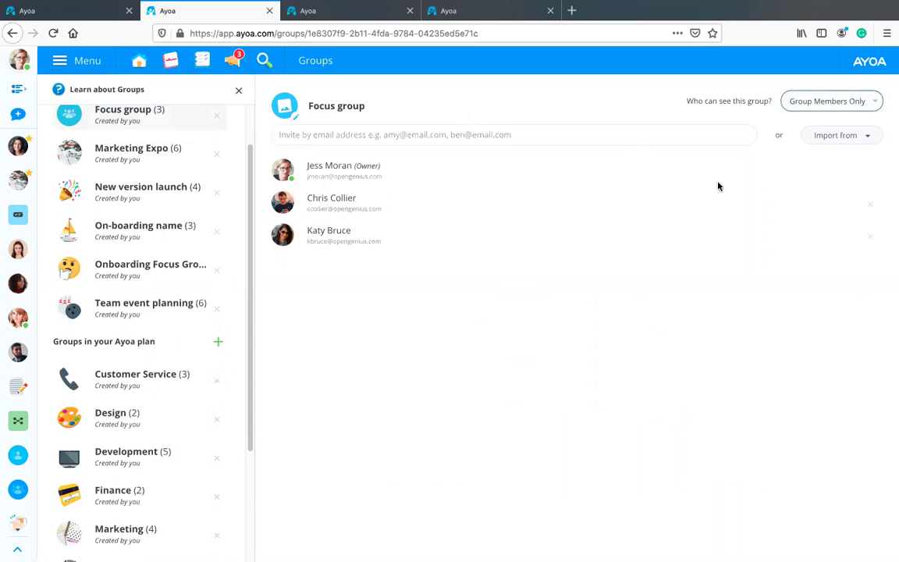
left_click(78, 11)
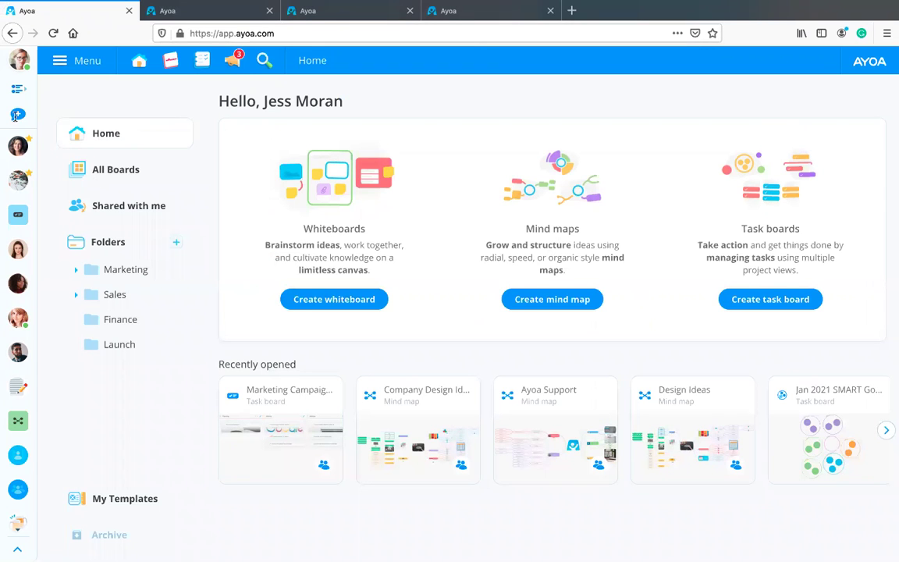
- Create a group chat from the Focus group members, then bring up the mind map templates
left_click(18, 115)
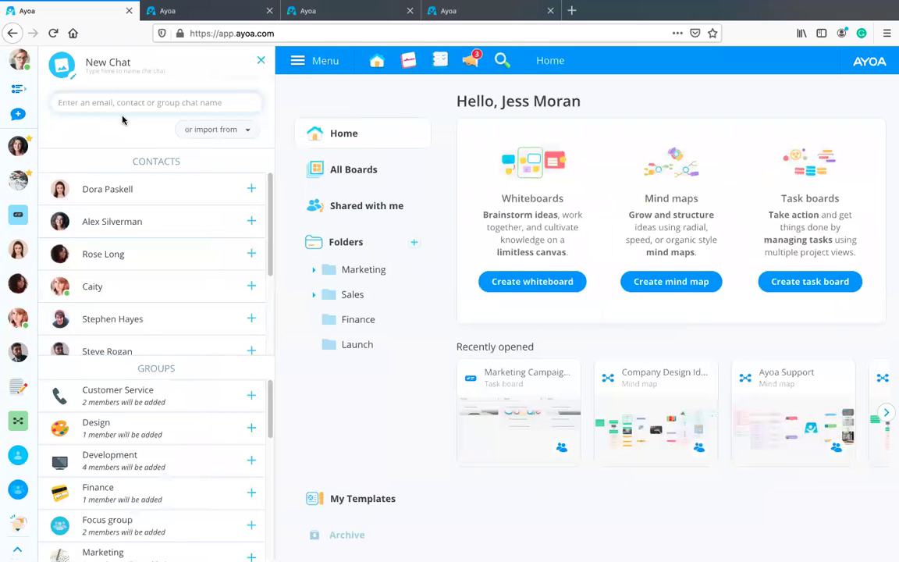
left_click(94, 105)
type("fo")
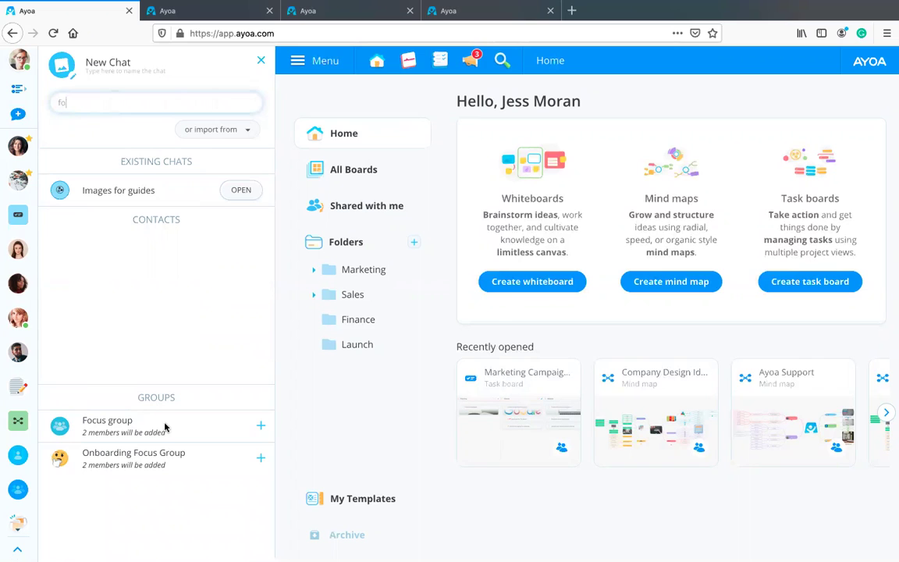
left_click(259, 428)
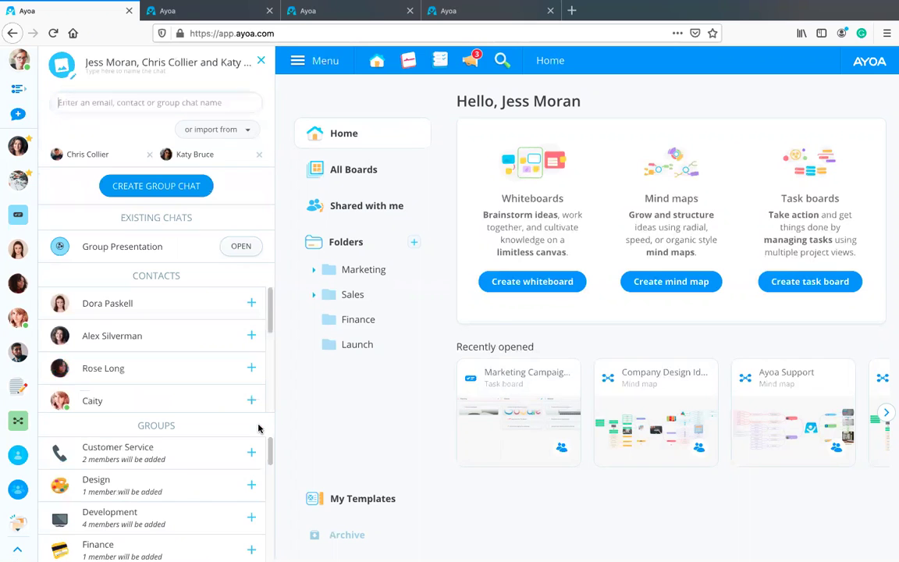
left_click(145, 193)
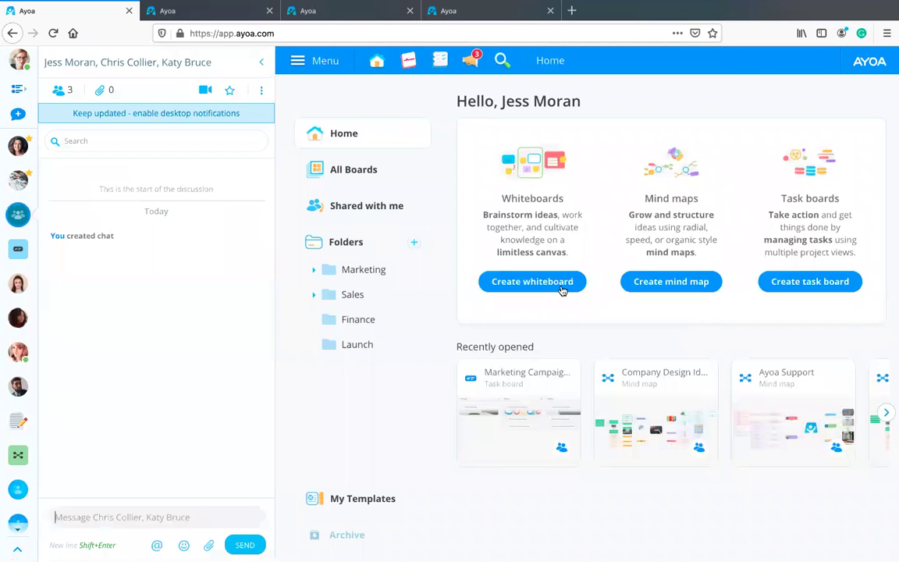
left_click(648, 282)
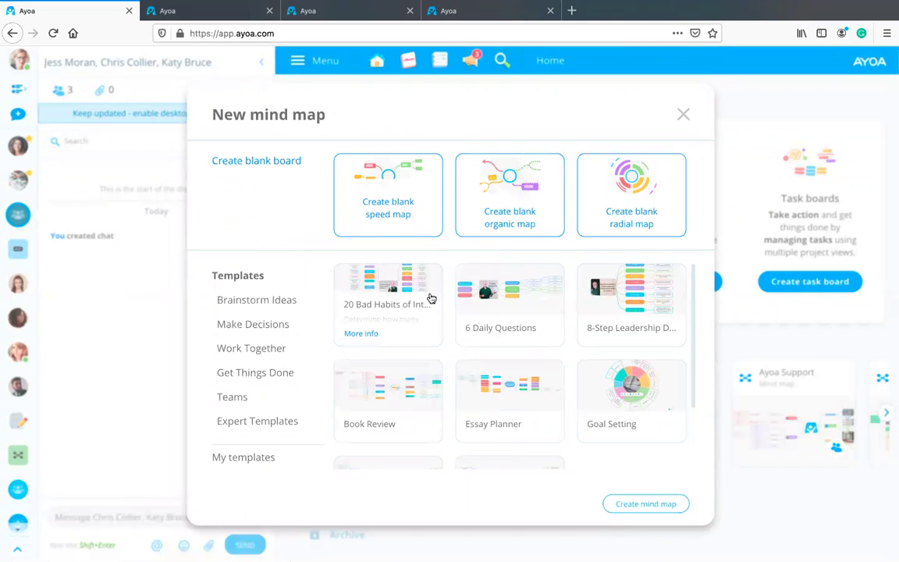
- Pick the 20 Bad Habits template and invite Focus group, then back out and close without creating
left_click(399, 283)
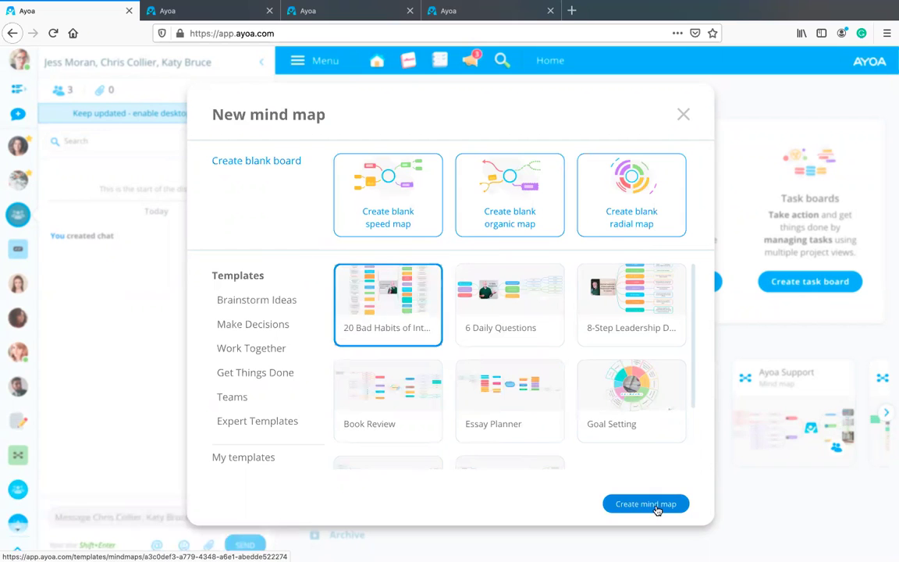
left_click(645, 504)
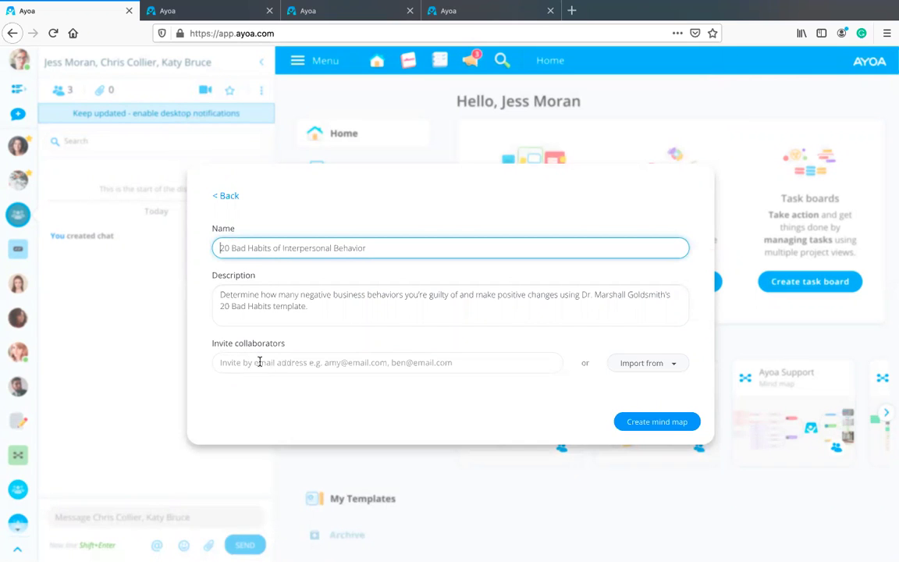
left_click(260, 362)
type("fo")
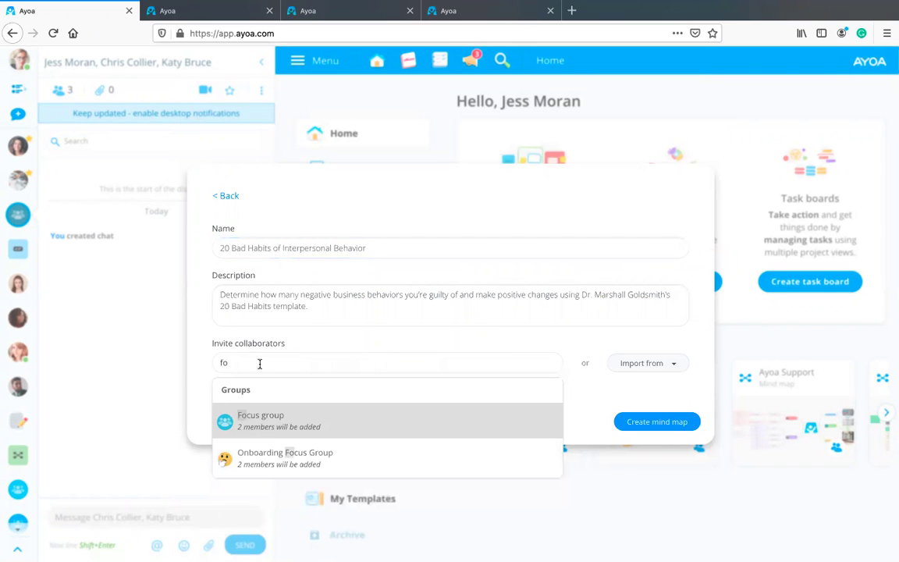
left_click(257, 425)
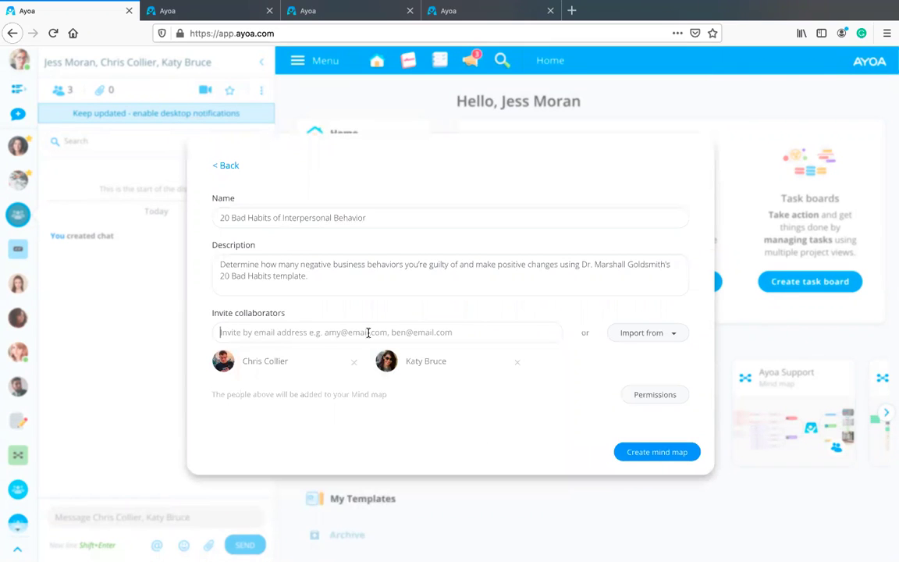
left_click(225, 165)
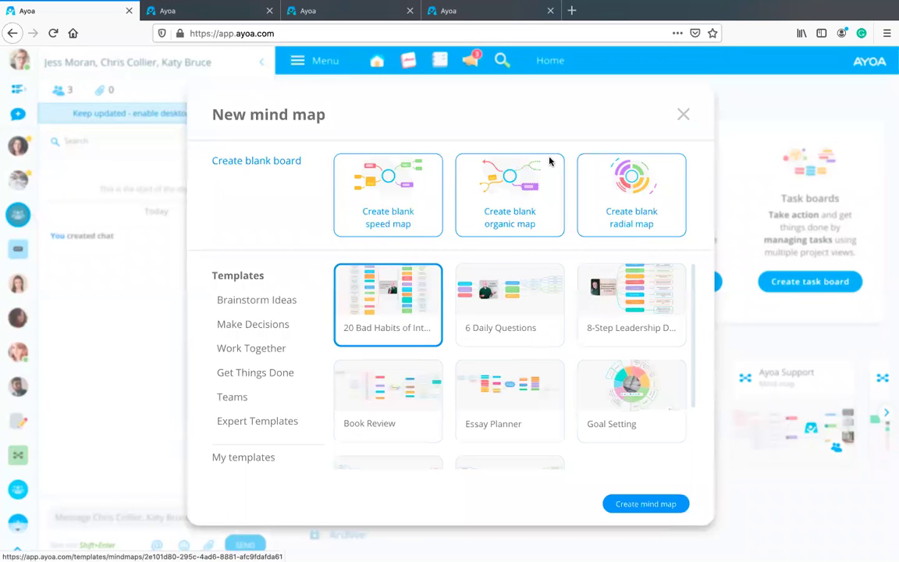
left_click(680, 114)
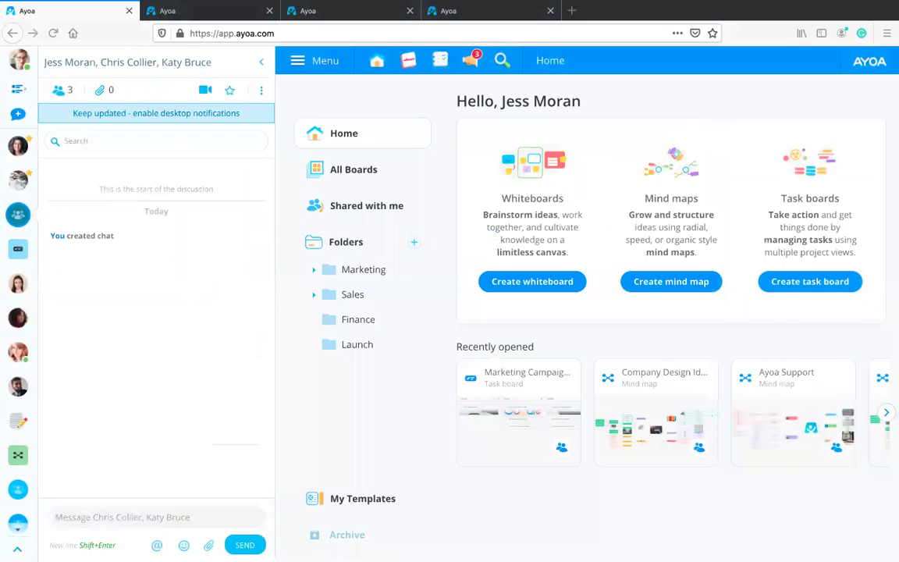
left_click(262, 68)
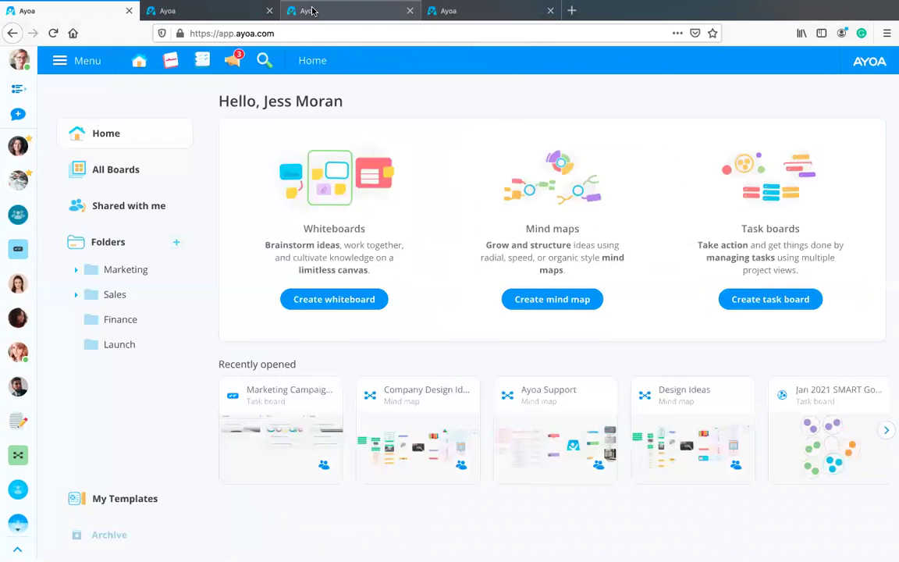
- Switch between the Company Design Ideas, Groups and Ayoa Support tabs, ending on the Home page
left_click(282, 10)
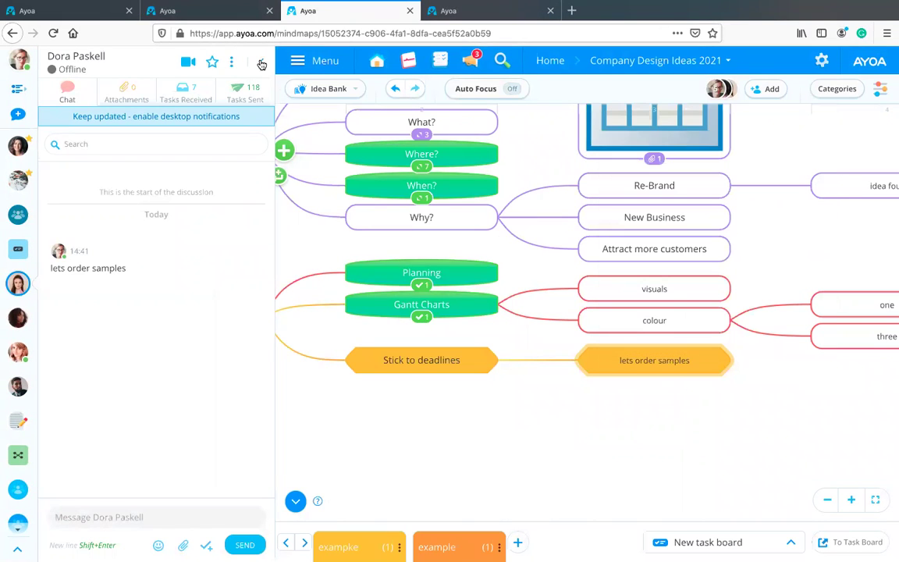
left_click(207, 9)
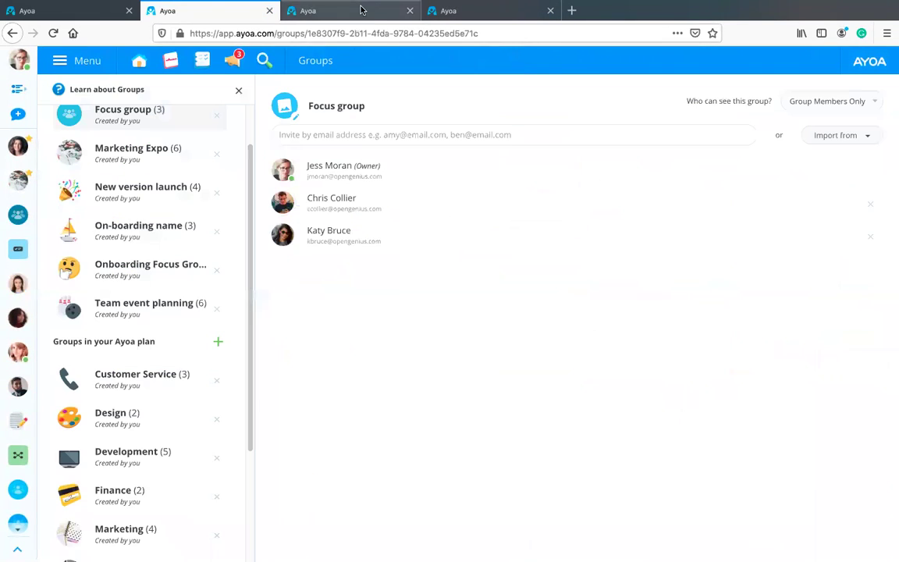
left_click(328, 10)
left_click(460, 11)
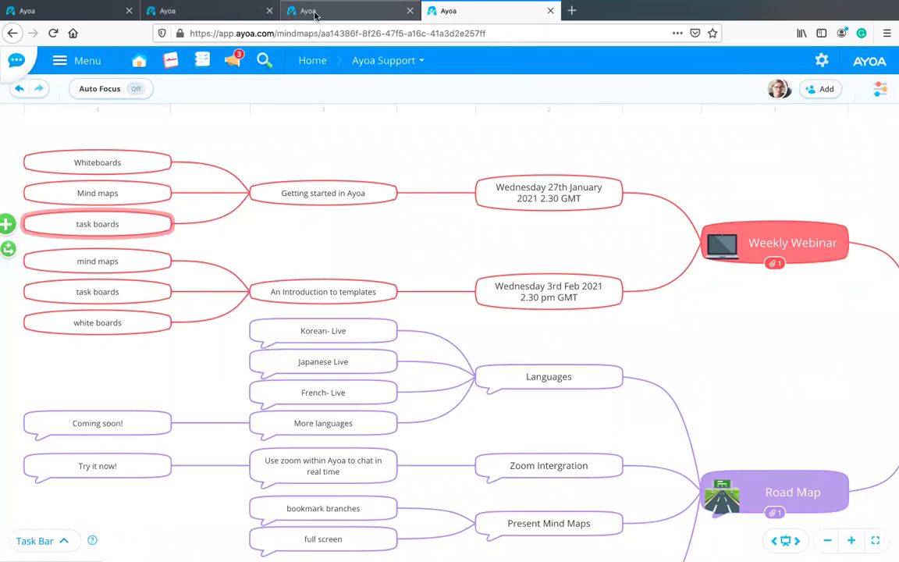
left_click(321, 13)
left_click(227, 15)
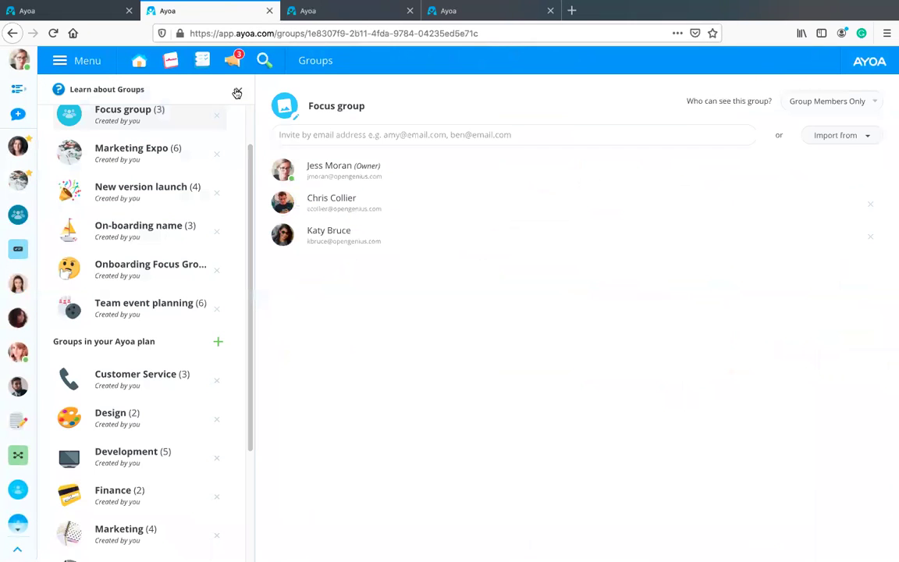
scroll(212, 84, "down", 1)
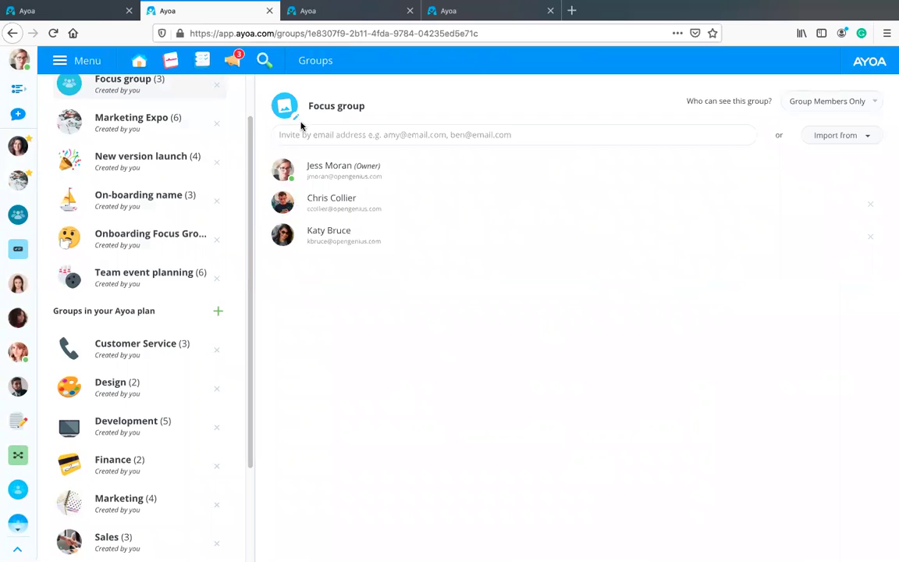
left_click(140, 62)
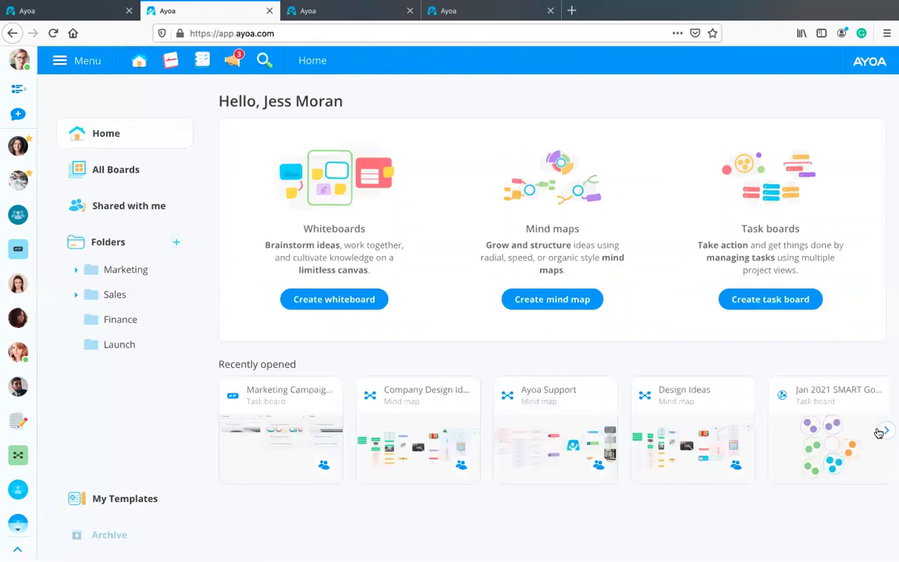
- Browse the Recently opened carousel and open the Marketing Campaign - New Product 2021 board
left_click(883, 432)
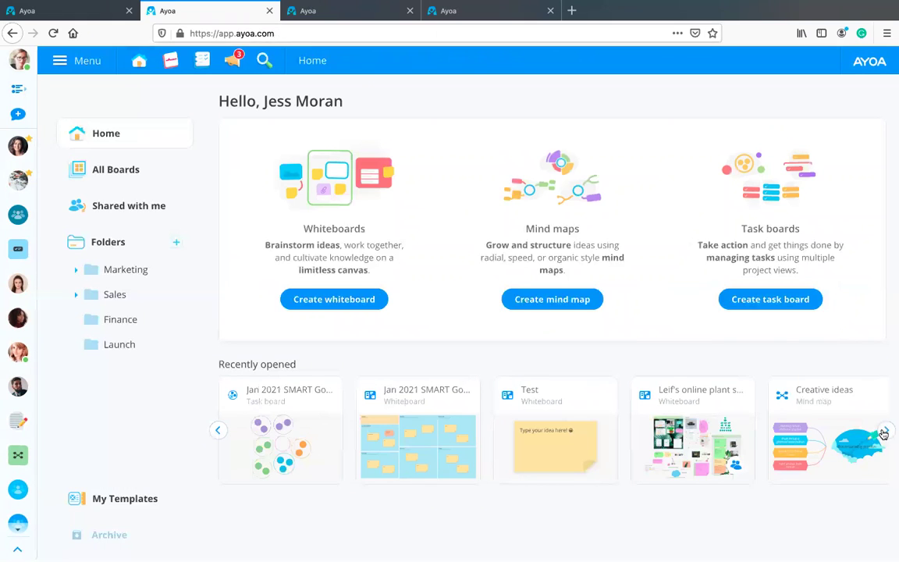
left_click(884, 434)
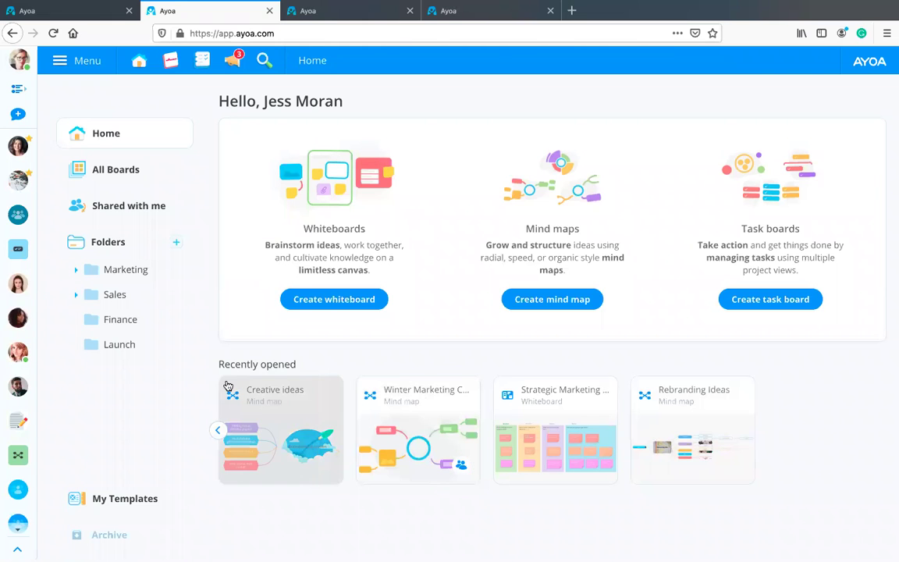
left_click(220, 431)
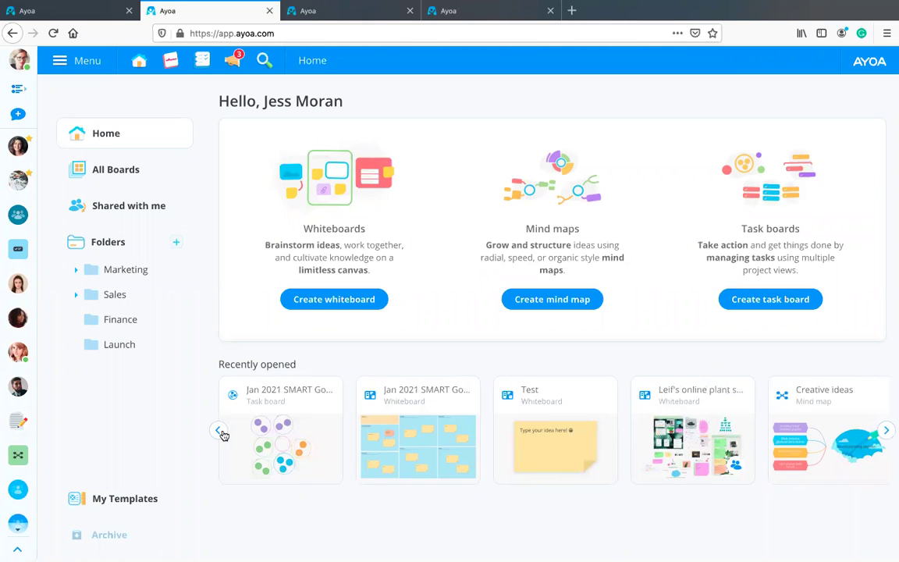
left_click(220, 433)
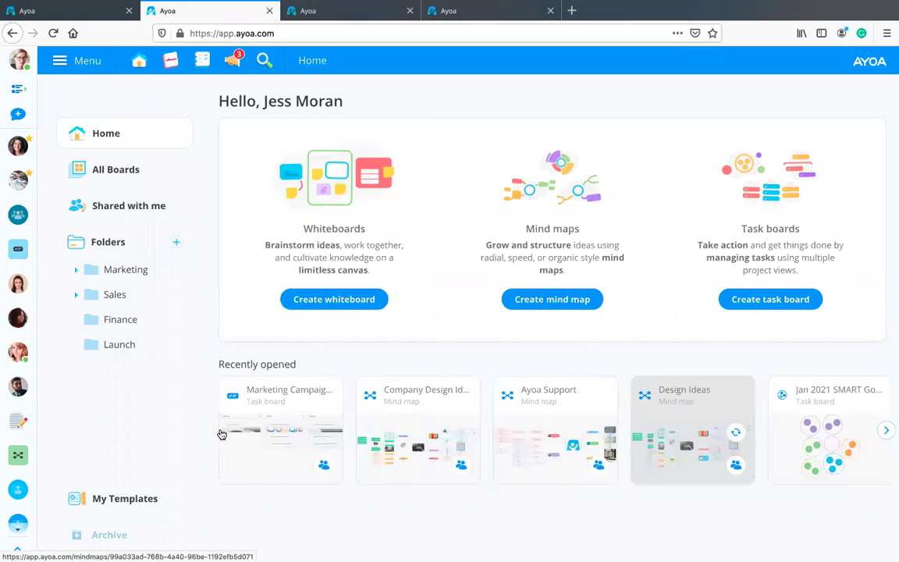
left_click(275, 432)
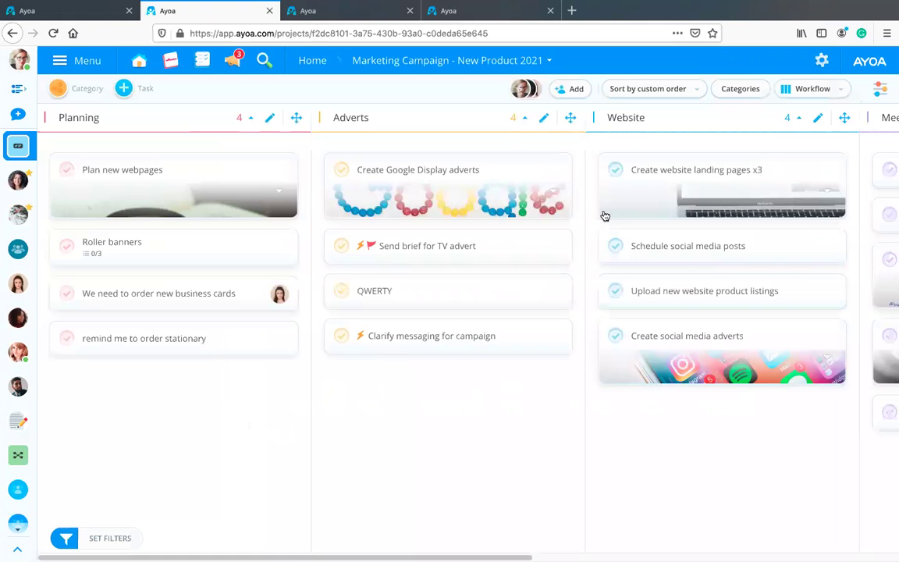
- Assign members to Plan new webpages, Schedule social media posts, Upload product listings, QWERTY and Create social media adverts
left_click(524, 89)
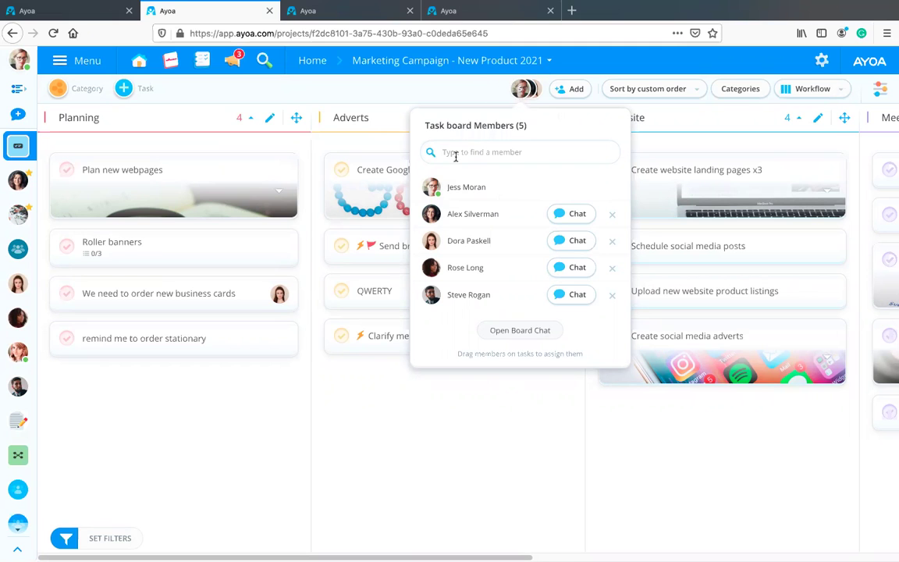
left_click_drag(436, 187, 207, 180)
left_click_drag(432, 187, 241, 250)
left_click_drag(341, 258, 340, 258)
left_click_drag(429, 295, 601, 249)
left_click_drag(444, 243, 398, 267)
left_click_drag(430, 214, 782, 358)
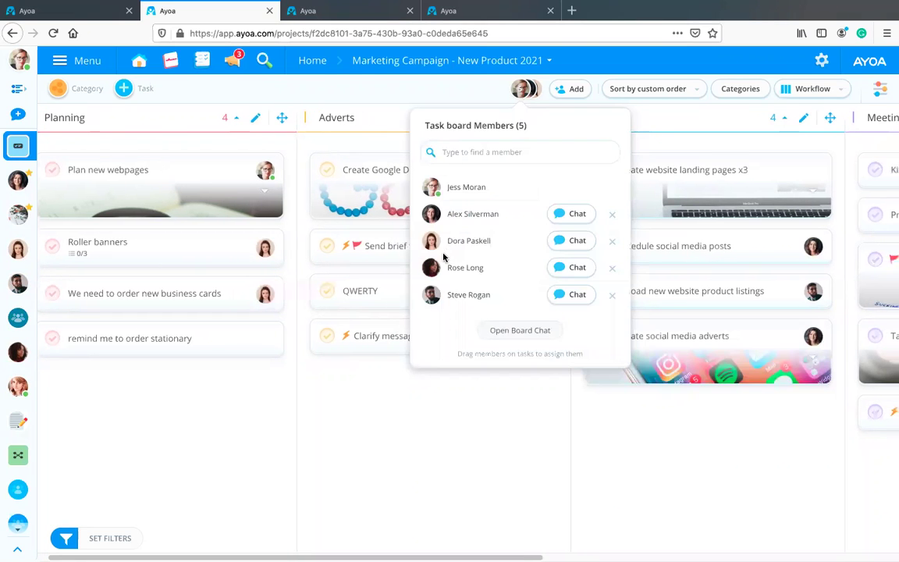
- Assign members to Clarify messaging, both Progress meetings, Take photographs for adverts and Set-up PPC ads
left_click_drag(374, 341, 375, 339)
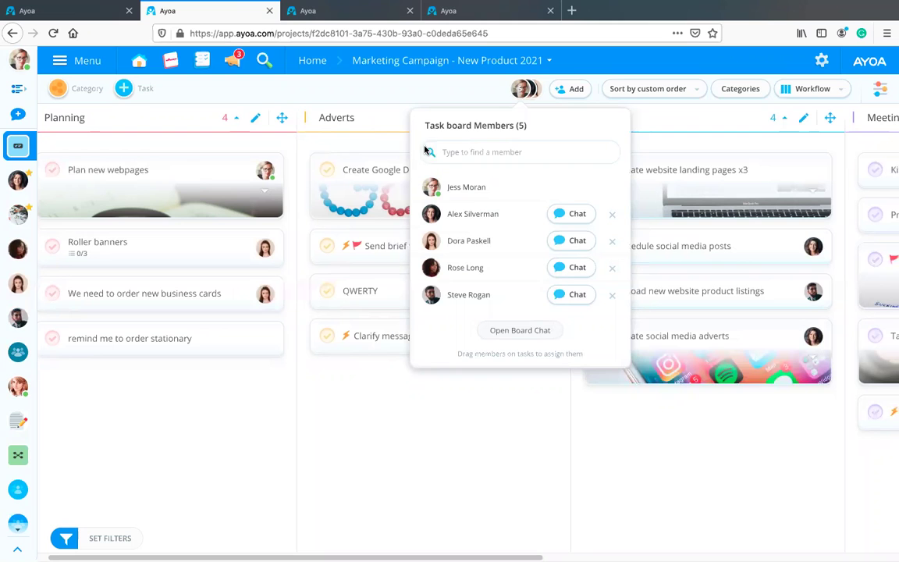
left_click_drag(446, 234, 726, 163)
left_click_drag(438, 243, 780, 279)
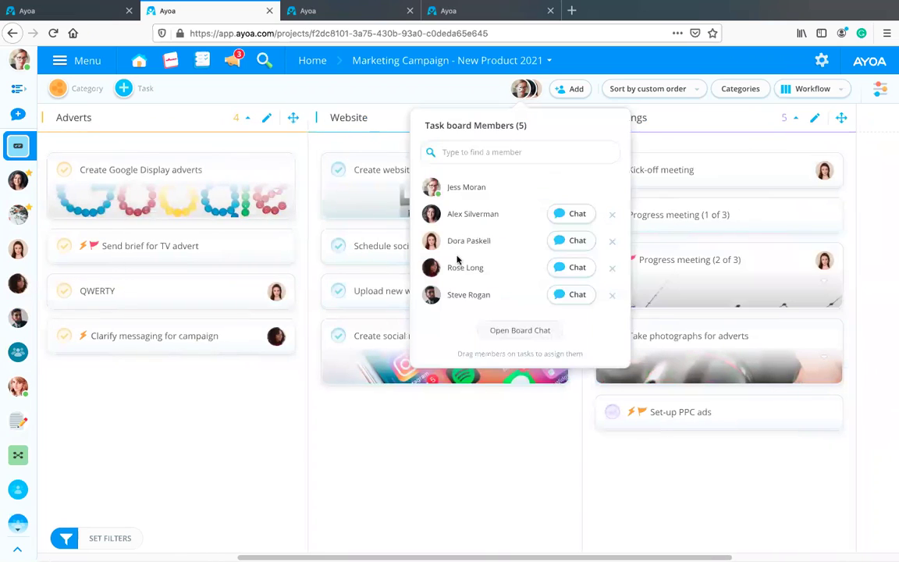
left_click_drag(434, 269, 756, 218)
left_click_drag(428, 288, 722, 351)
left_click_drag(431, 299, 758, 415)
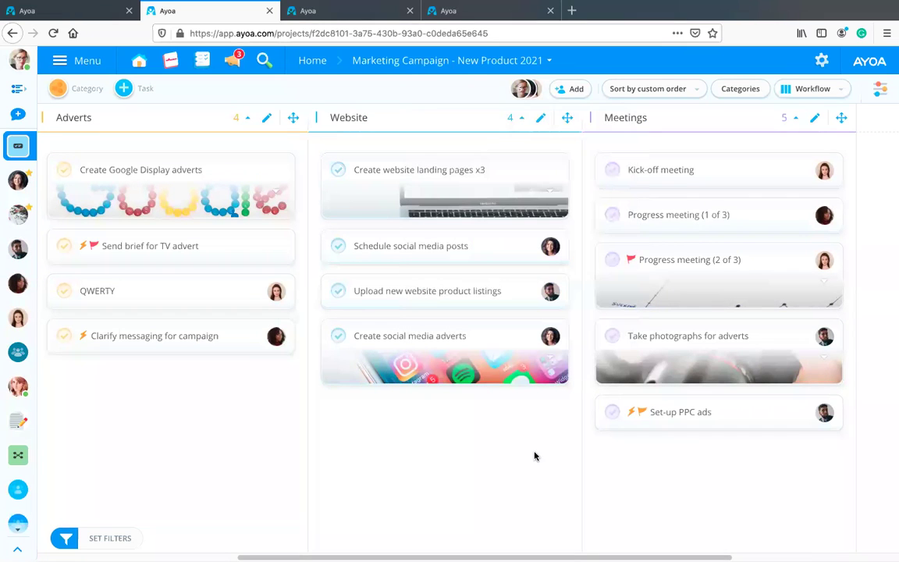
scroll(315, 547, "left", 5)
scroll(636, 551, "right", 5)
scroll(429, 548, "left", 5)
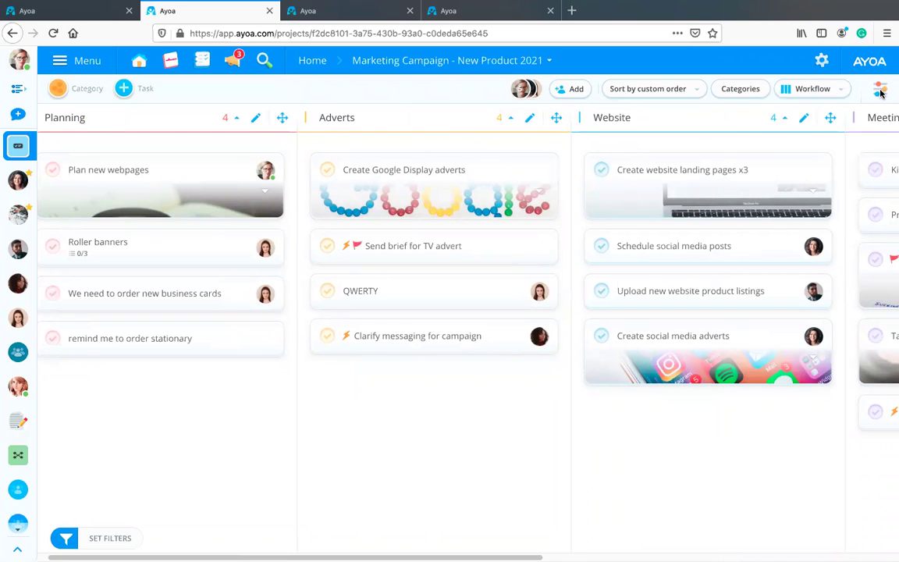
left_click(878, 92)
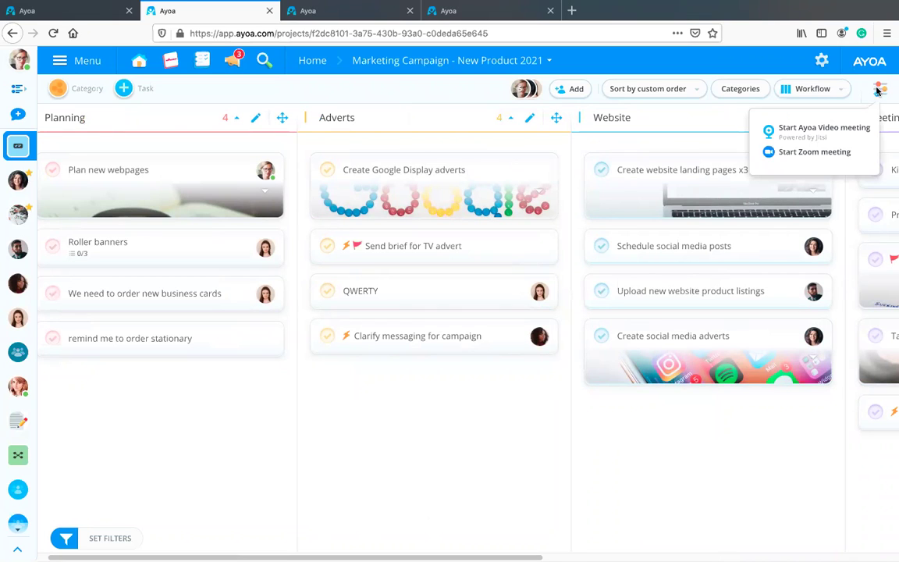
- In Gantt Timeline view, schedule Plan new webpages (20–23 Jan), the business cards task and Send brief for TV advert
left_click(812, 88)
left_click(804, 165)
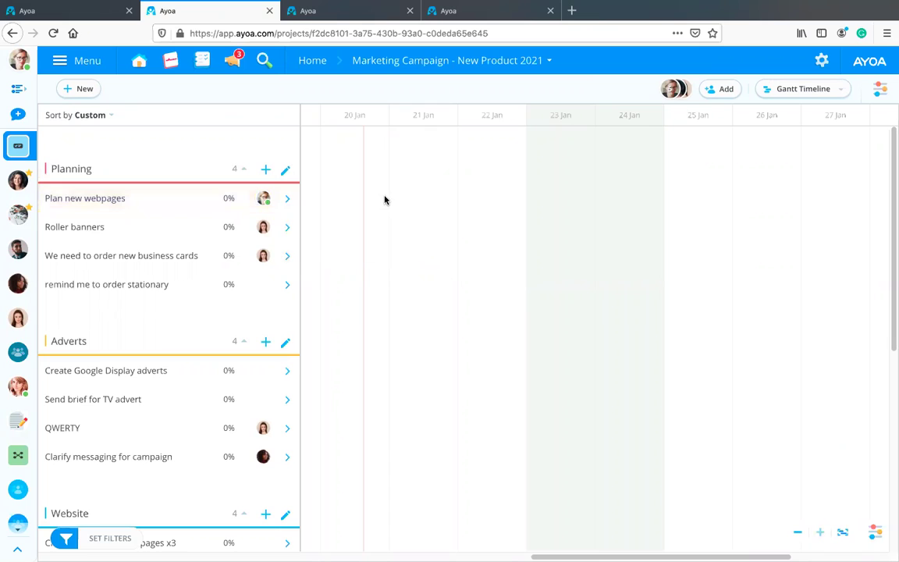
left_click_drag(379, 202, 548, 209)
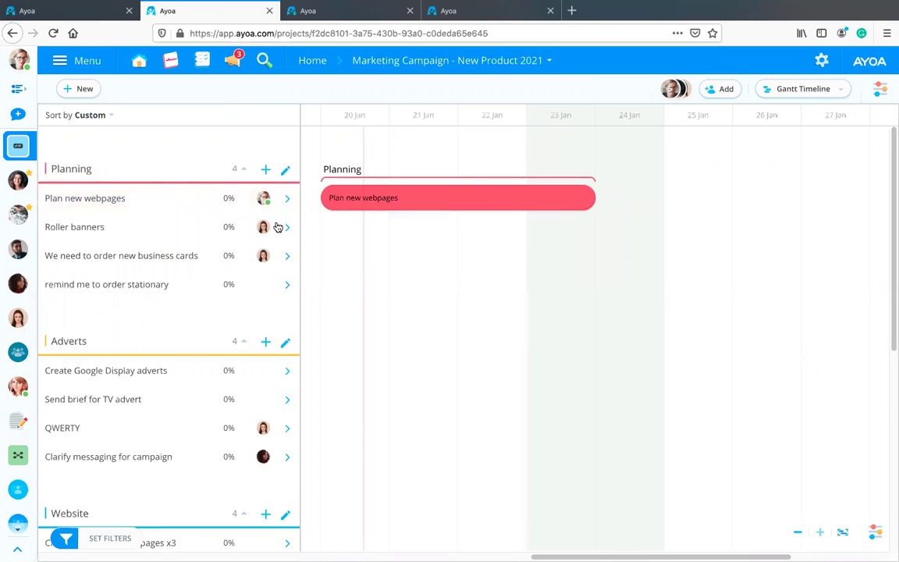
left_click_drag(549, 245, 797, 247)
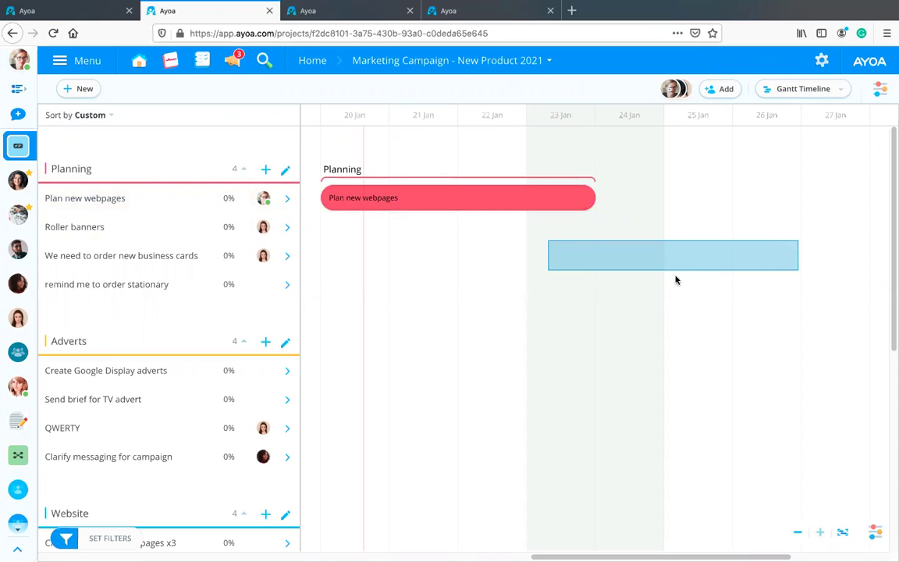
left_click_drag(716, 315, 698, 321)
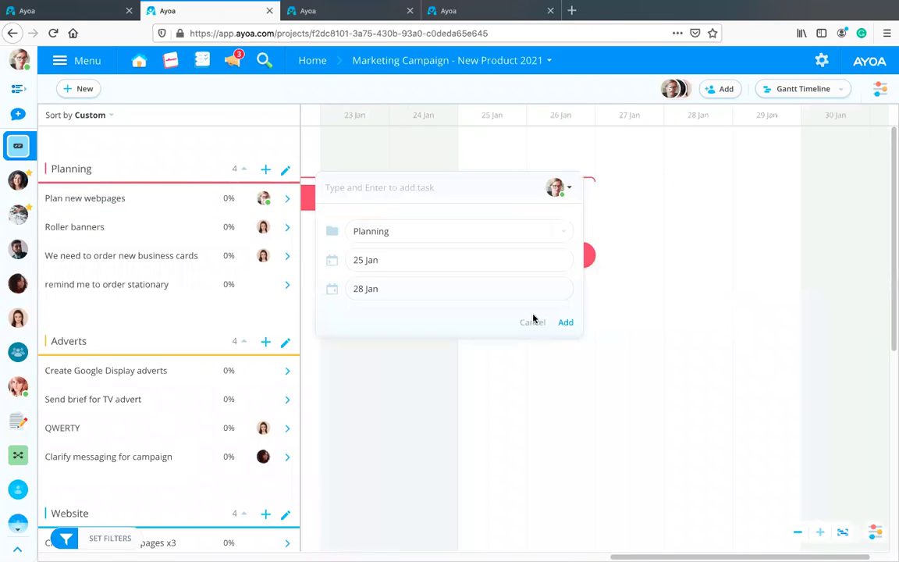
left_click(532, 321)
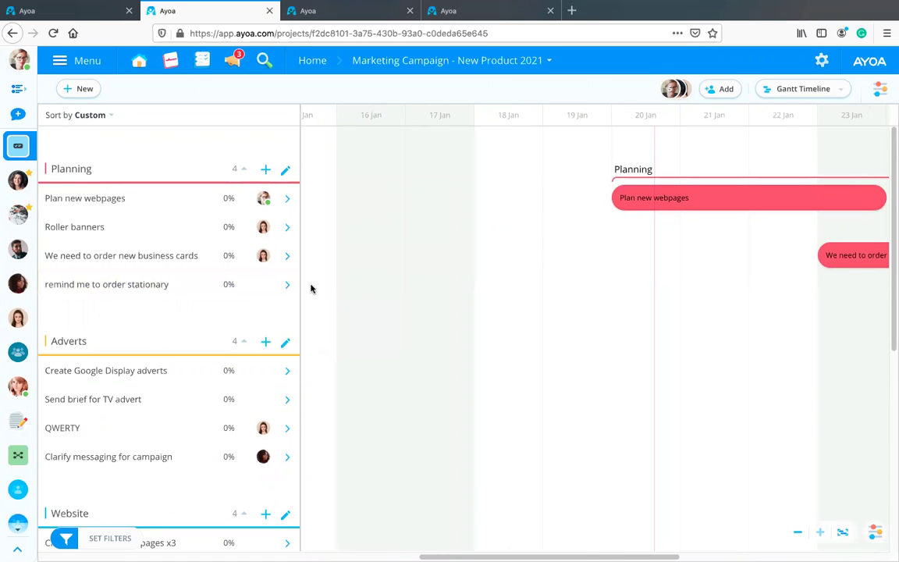
left_click_drag(236, 285, 107, 294)
left_click_drag(716, 391, 878, 393)
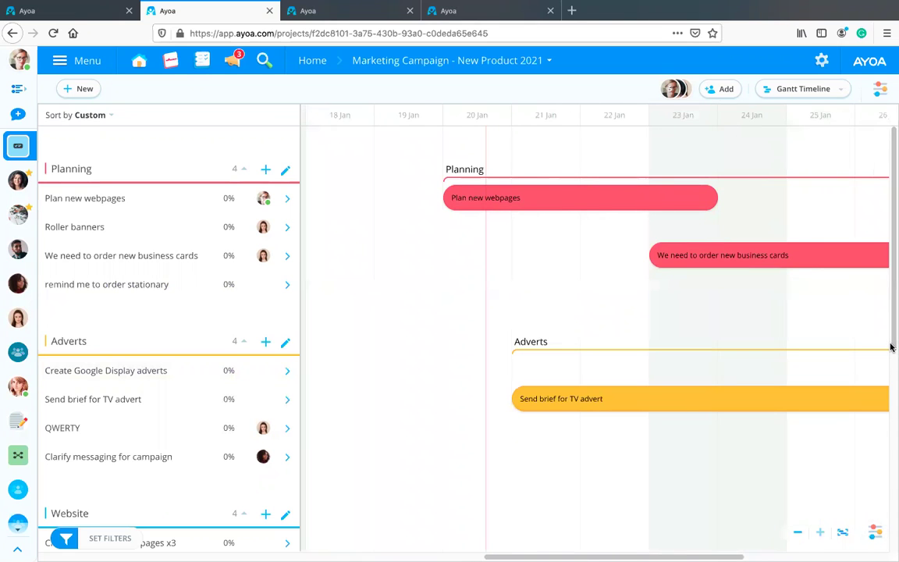
- Schedule Clarify messaging, Schedule social media posts, Upload product listings (24–25 Jan) and Take photographs for adverts
scroll(785, 434, "down", 2)
scroll(785, 435, "down", 2)
left_click_drag(655, 294, 827, 293)
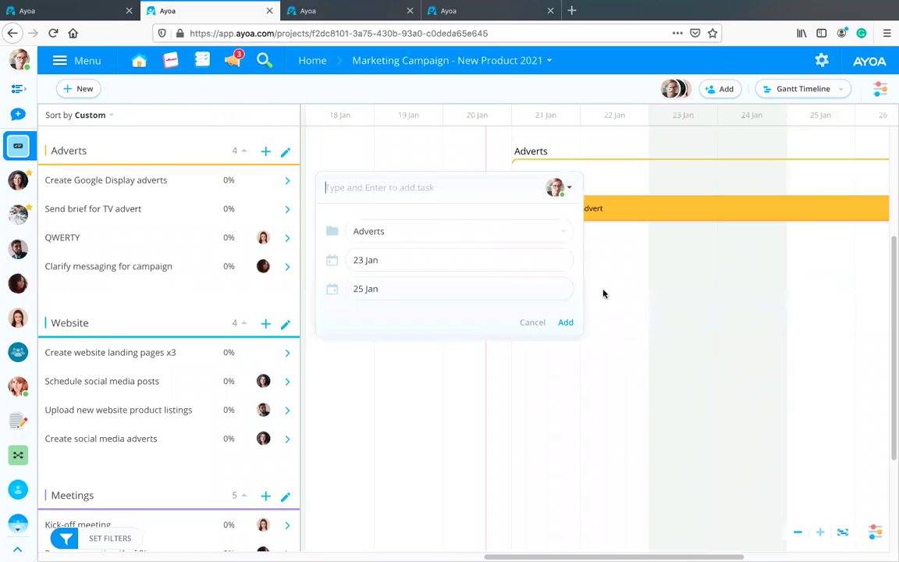
left_click(531, 321)
left_click_drag(641, 266, 836, 274)
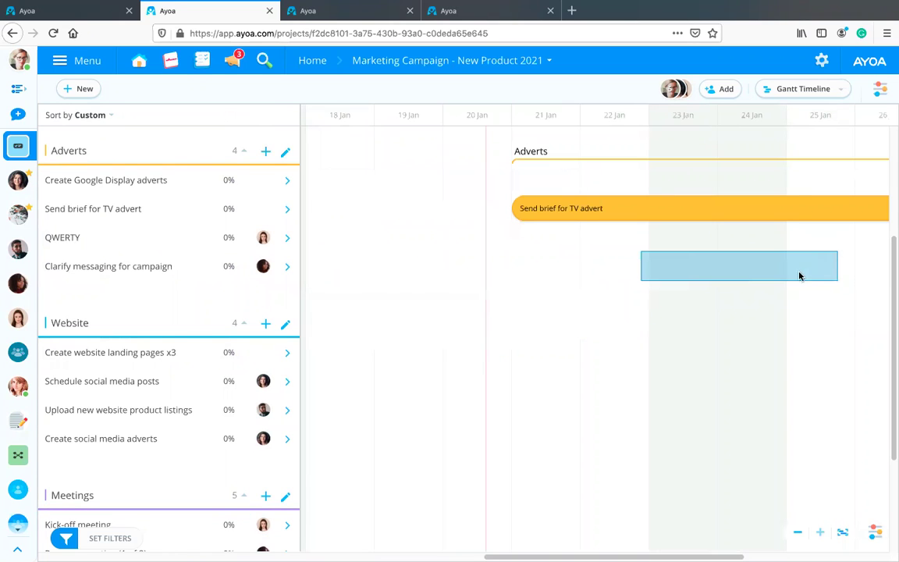
left_click_drag(568, 387, 740, 388)
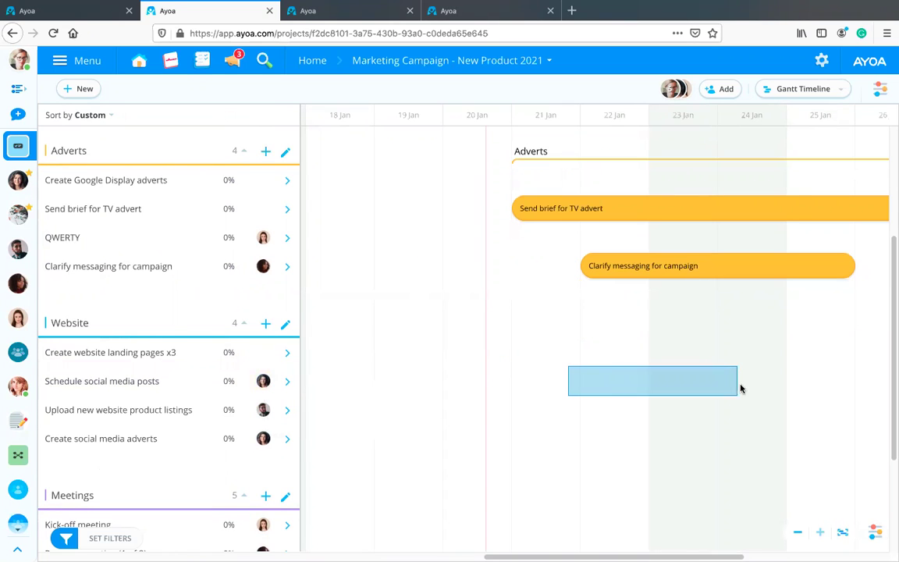
left_click_drag(757, 424, 850, 421)
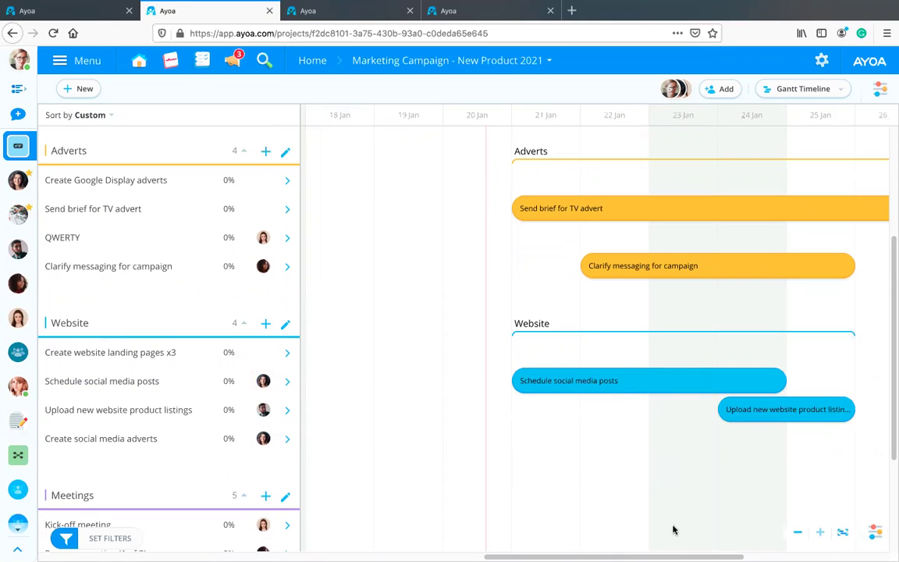
left_click(518, 340)
left_click(531, 323)
scroll(624, 464, "down", 3)
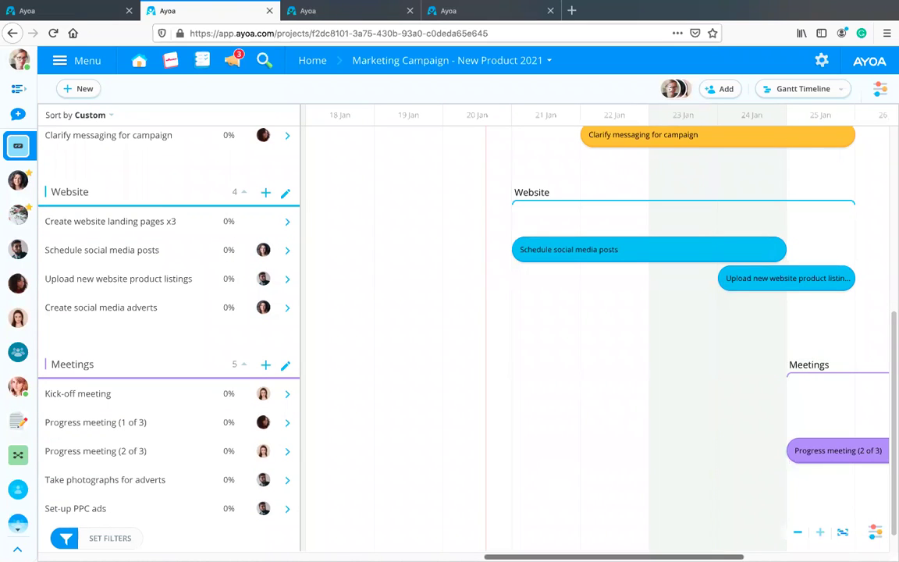
scroll(698, 470, "right", 5)
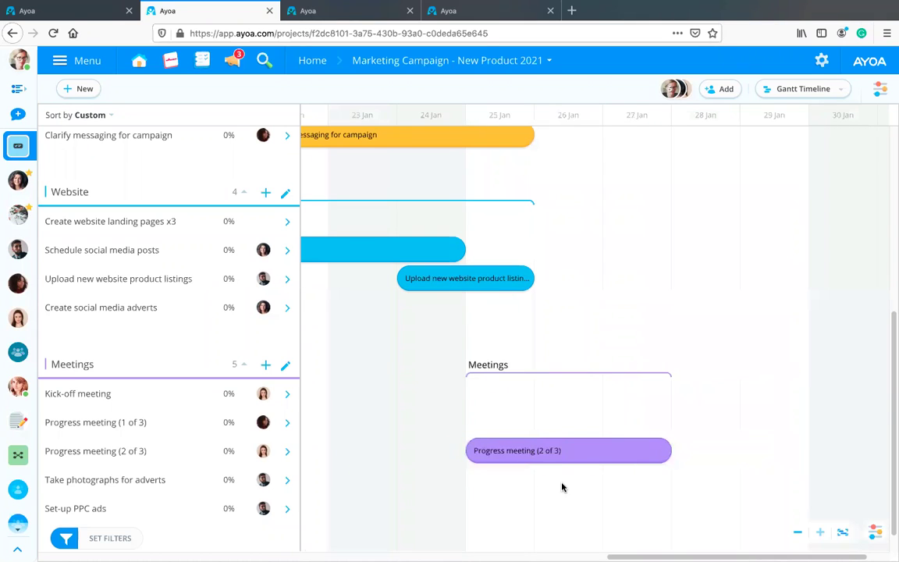
left_click_drag(632, 490, 808, 472)
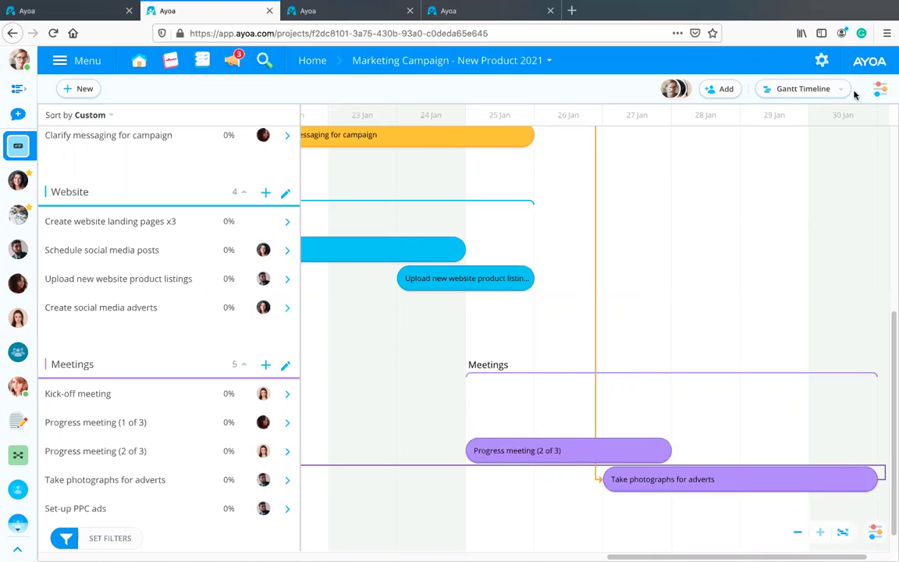
left_click(806, 91)
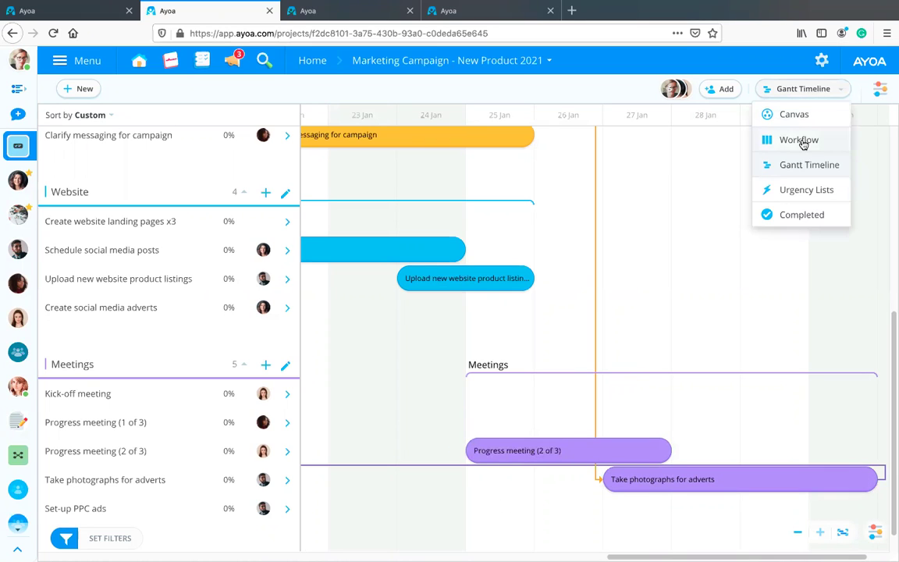
- Switch the board back to Workflow view and scroll across the columns to check the dated cards
left_click(799, 140)
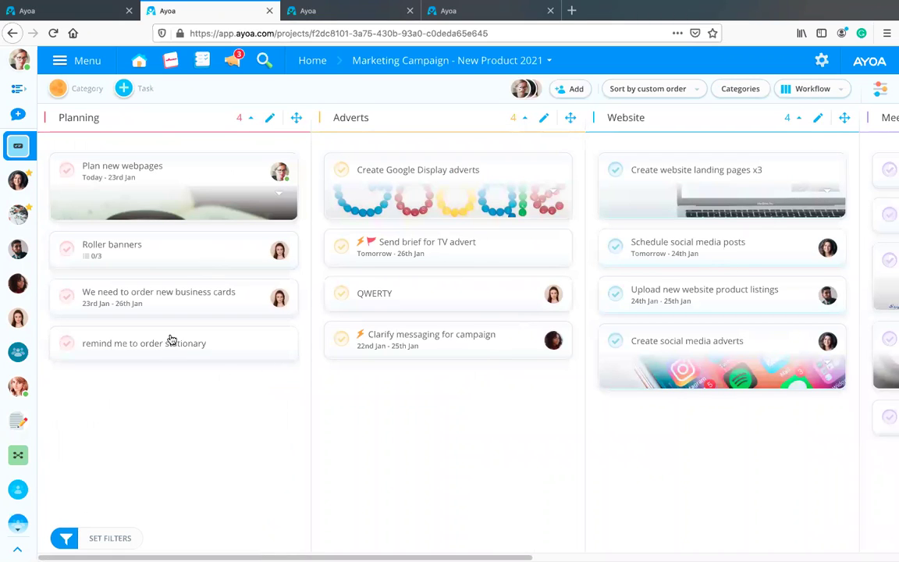
scroll(647, 541, "right", 10)
scroll(647, 541, "left", 8)
scroll(421, 304, "left", 3)
scroll(421, 304, "right", 4)
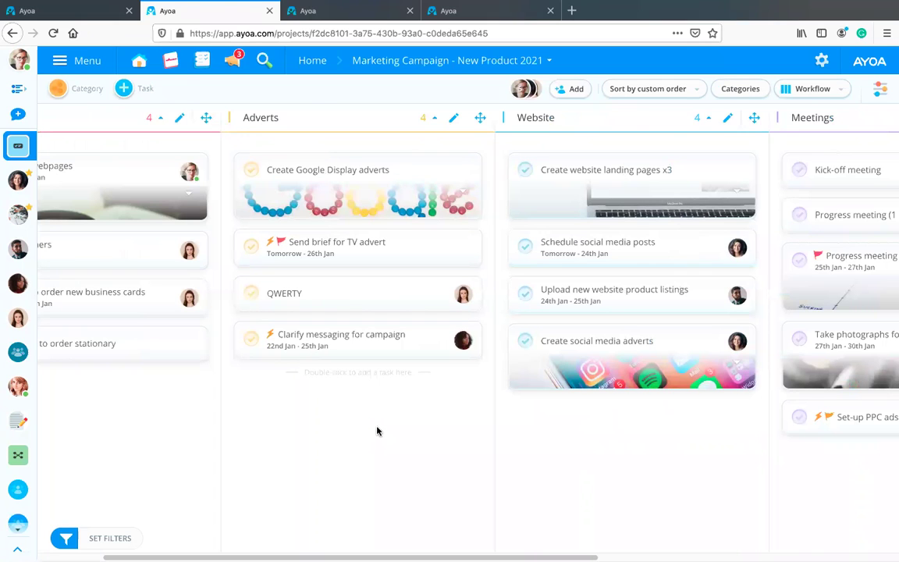
scroll(304, 359, "left", 3)
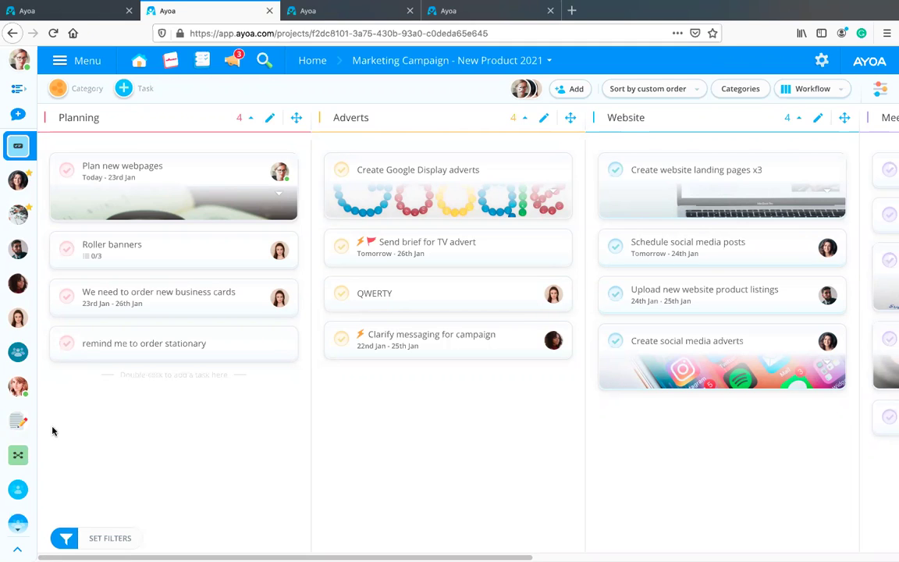
- Filter the board by assignee to show only your own tasks, then remove that person from the filter
left_click(65, 540)
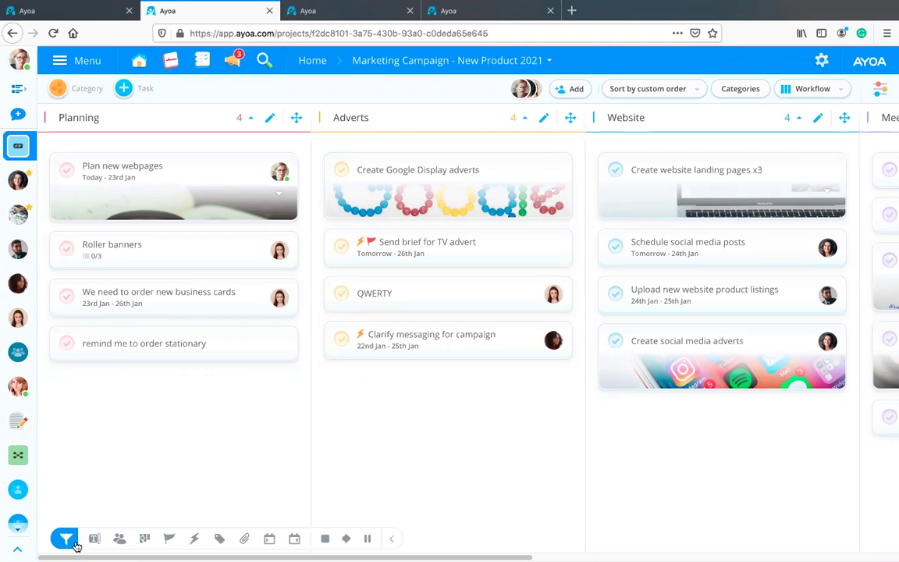
left_click(119, 540)
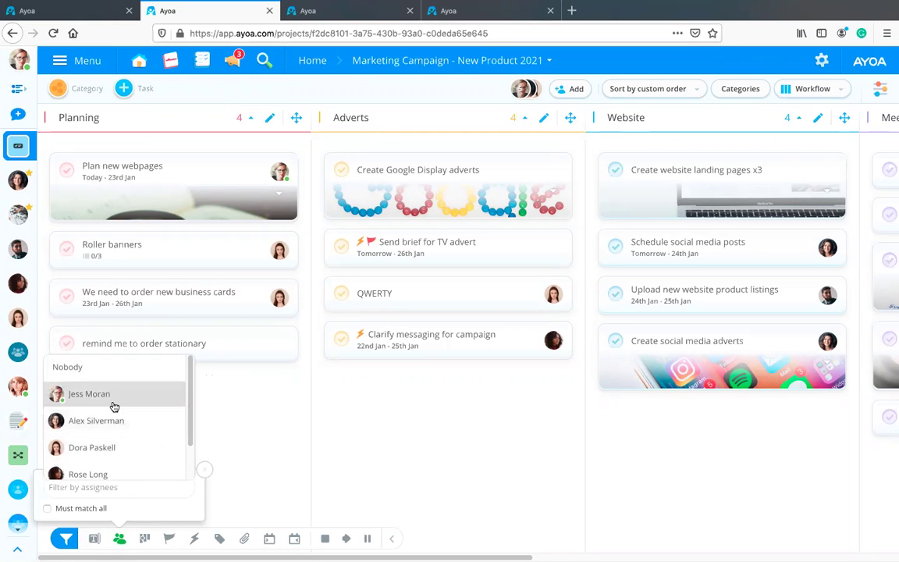
left_click(114, 402)
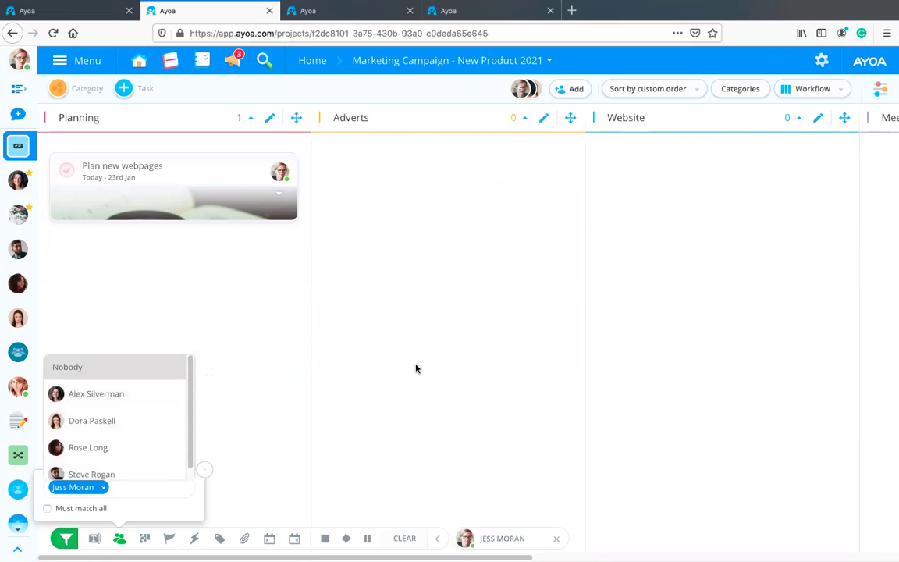
left_click(104, 488)
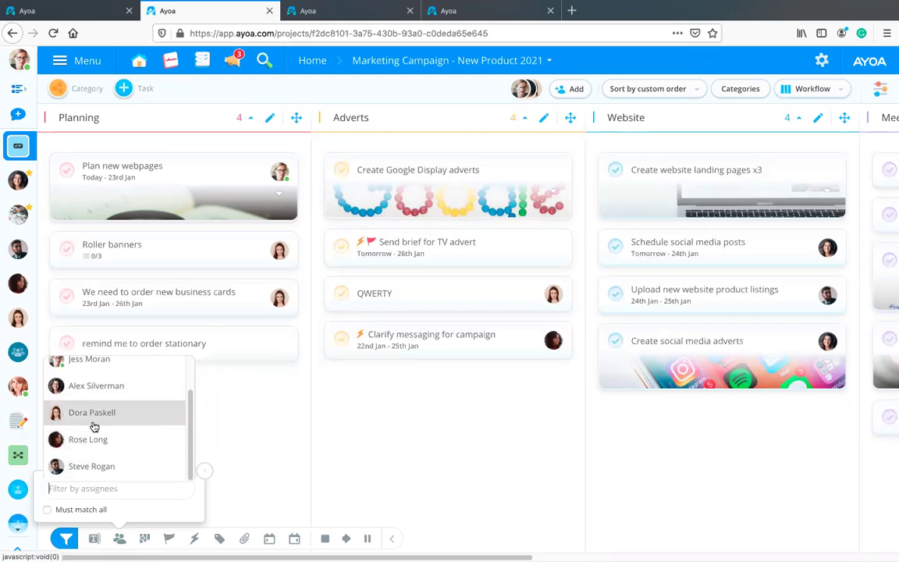
- Filter to another team member's tasks, clear the assignee filter, and open the stationary reminder task
left_click(94, 441)
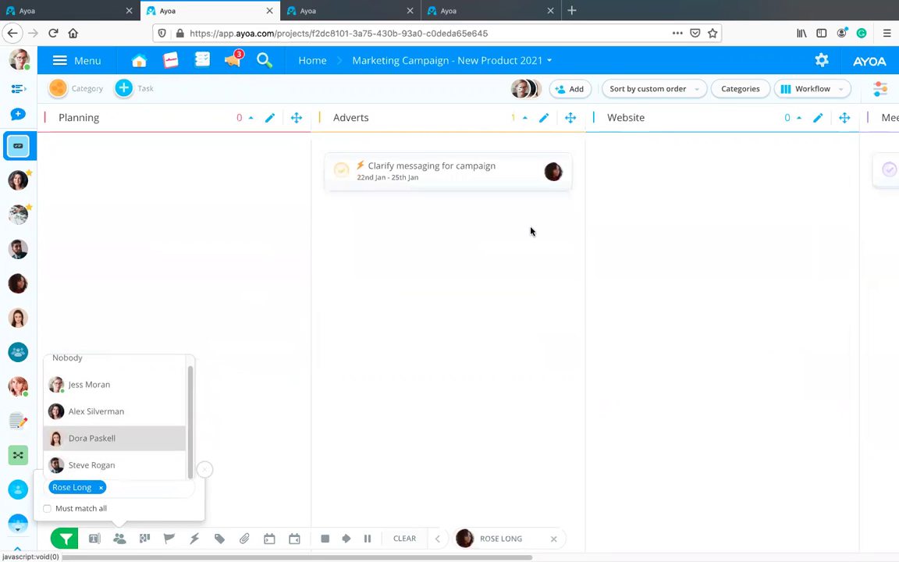
left_click(100, 486)
scroll(106, 458, "down", 1)
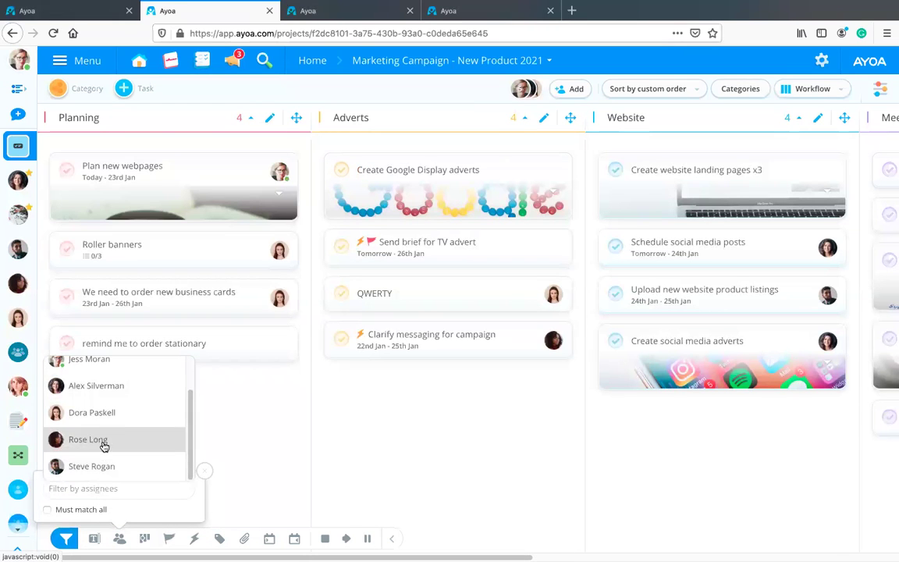
left_click(109, 450)
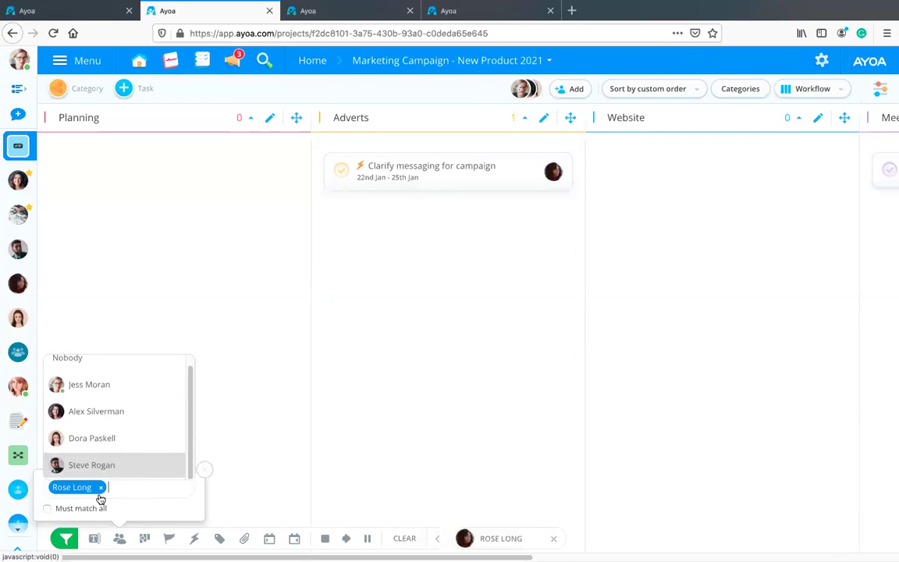
left_click(101, 487)
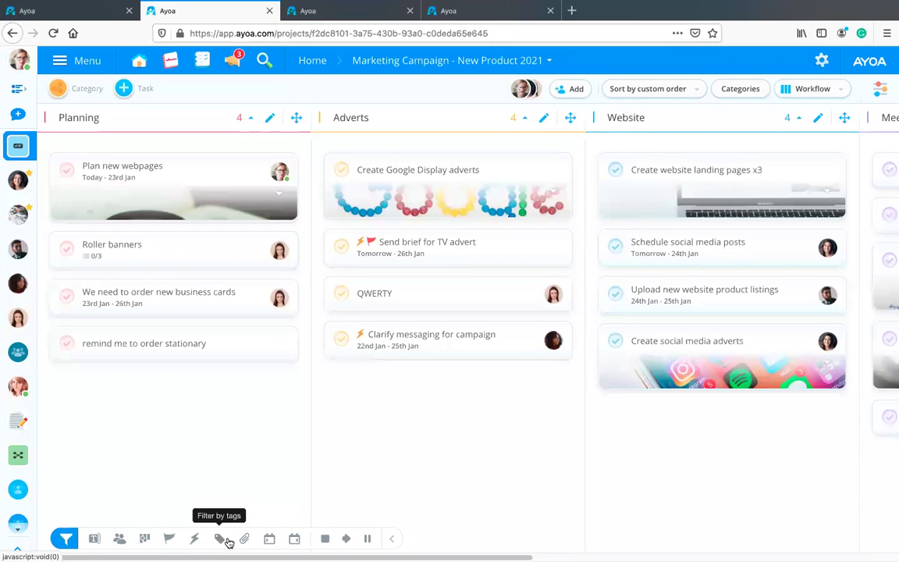
left_click(248, 347)
- Add the tag 'marketing' to the 'remind me to order stationary' task and close its details
scroll(808, 375, "down", 1)
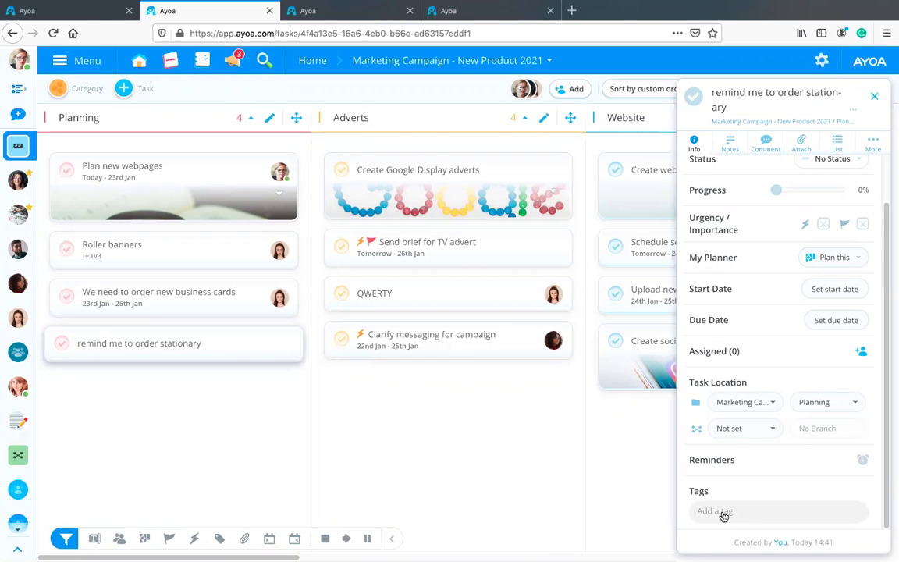
left_click(757, 514)
type("m")
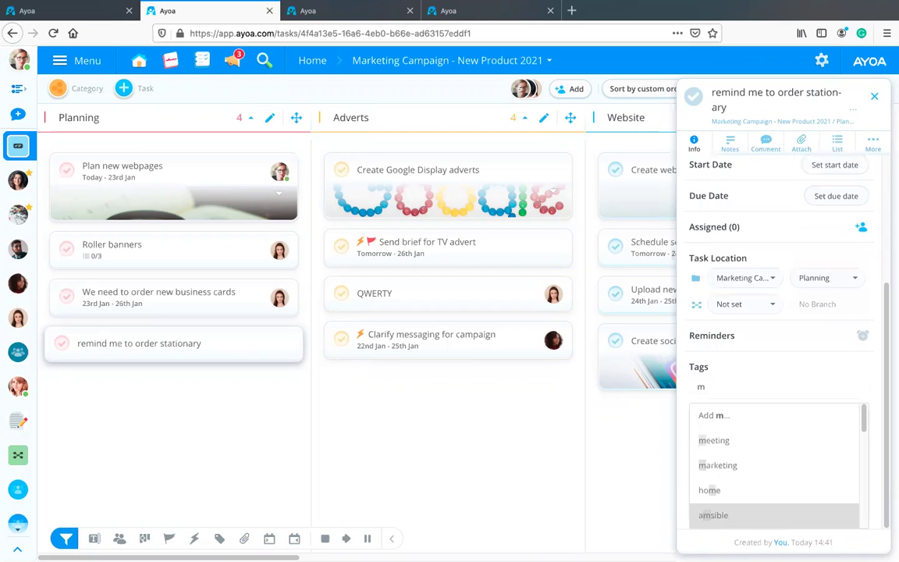
type("rk")
key("BackSpace")
key("BackSpace")
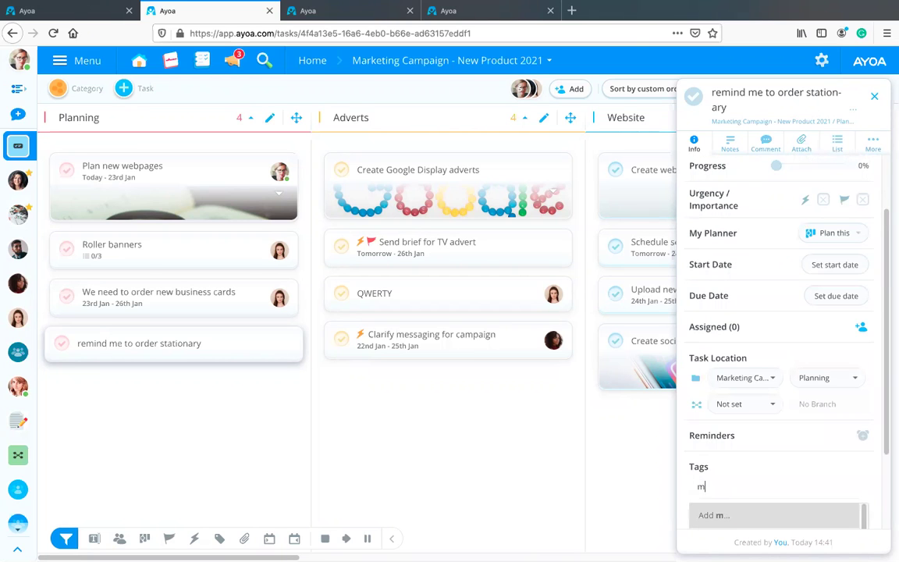
type("ar")
key("BackSpace")
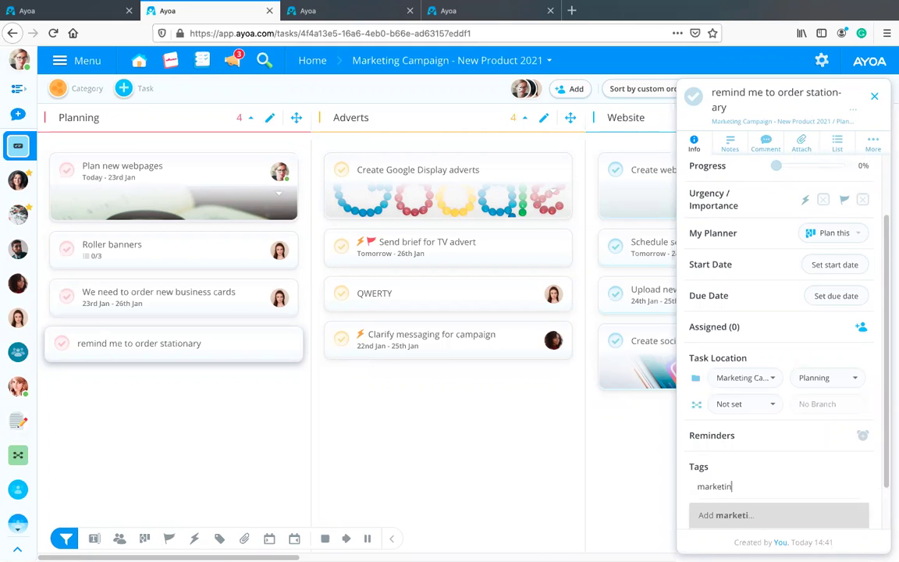
key("Return")
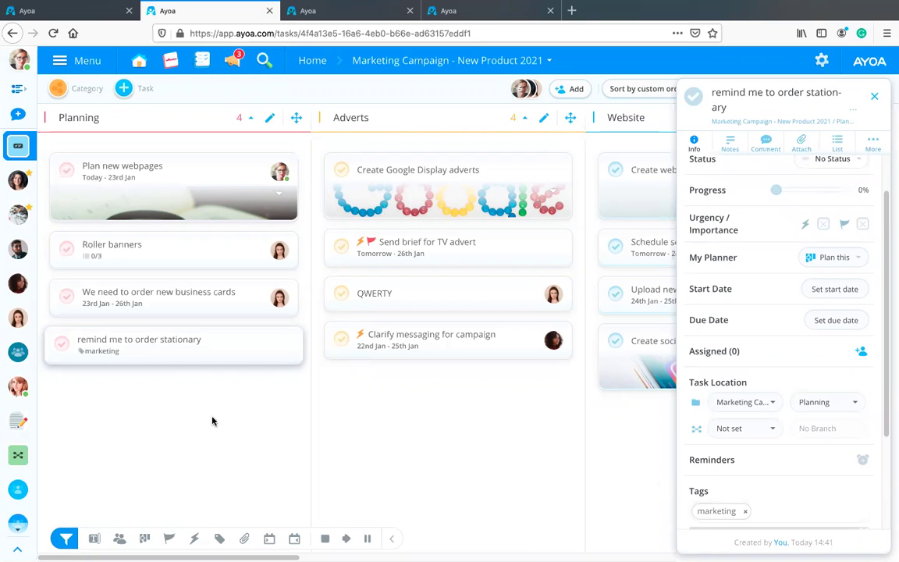
left_click(202, 462)
- Filter the board to show only tasks tagged marketing
left_click(219, 539)
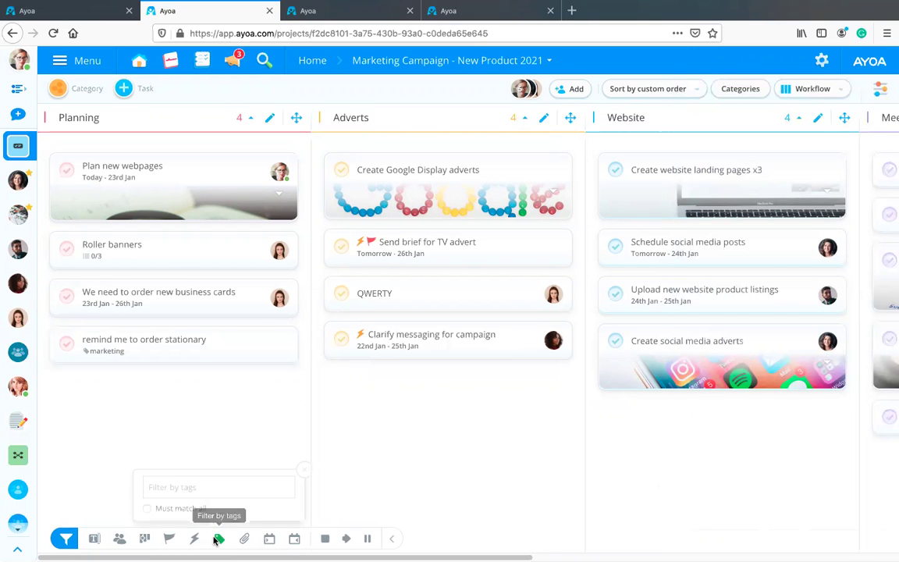
scroll(195, 426, "down", 2)
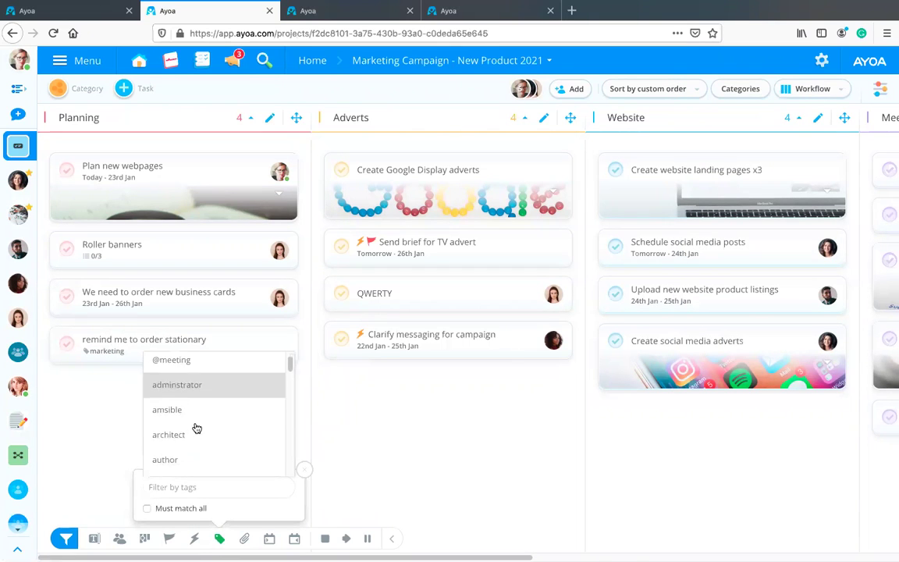
type("mark")
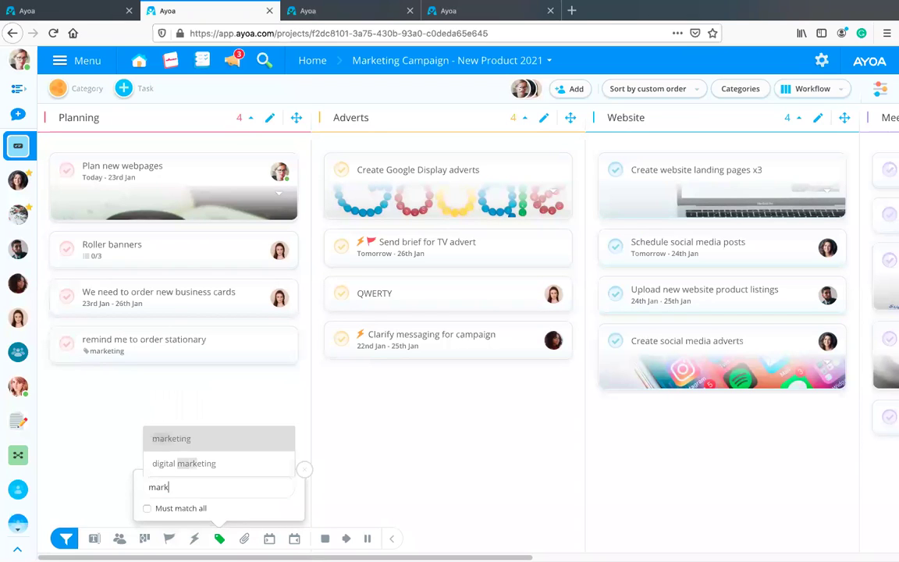
left_click(173, 440)
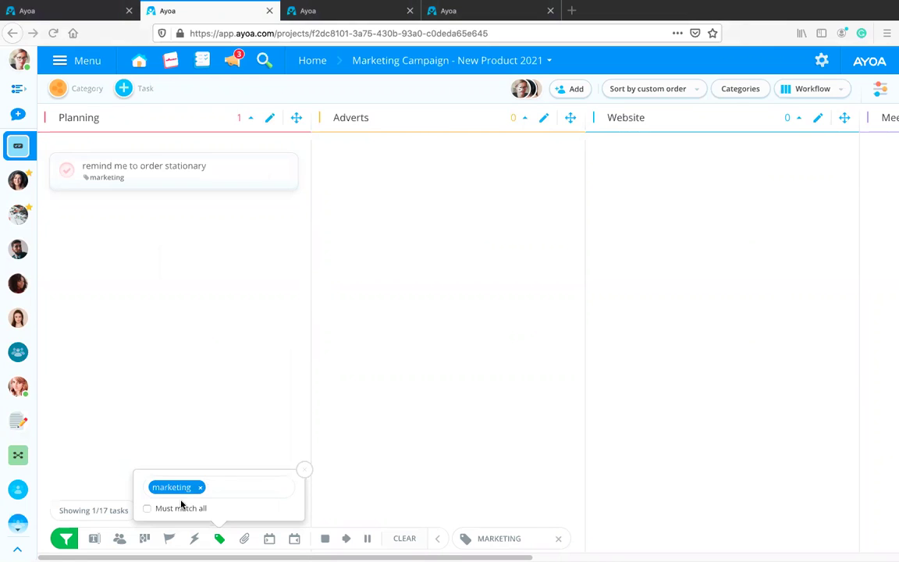
left_click(302, 469)
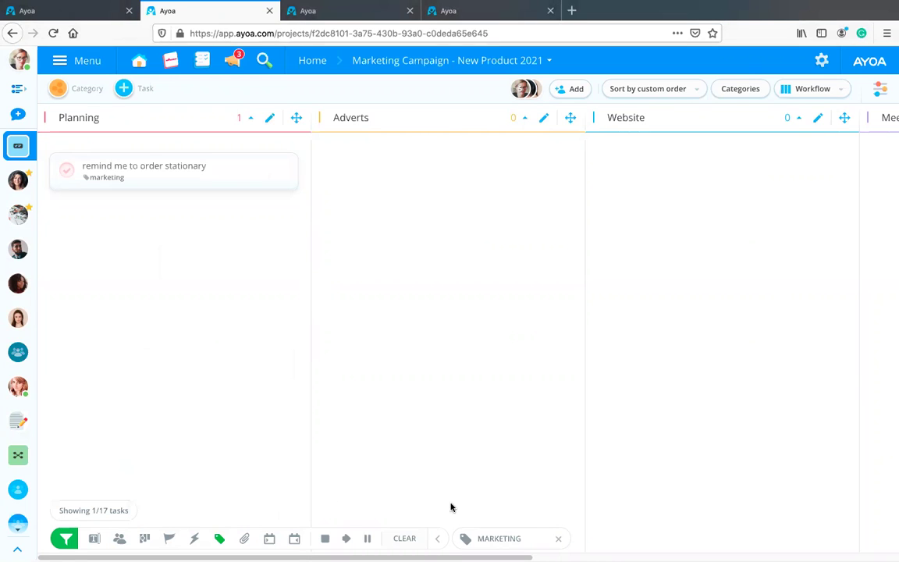
- Remove the MARKETING tag filter, scroll over all tasks, and return to the Ayoa home page
left_click(558, 541)
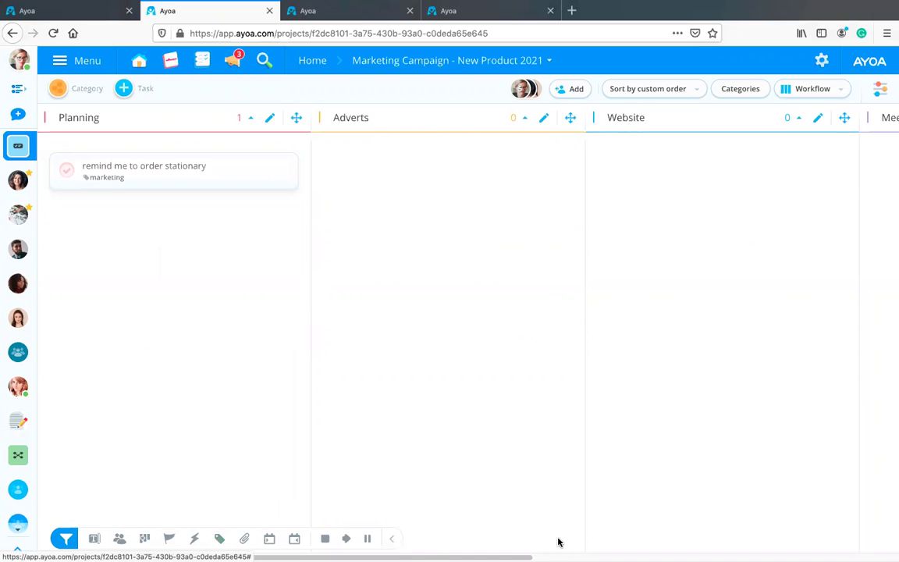
scroll(449, 312, "right", 5)
scroll(449, 312, "left", 5)
scroll(449, 312, "right", 10)
scroll(109, 189, "left", 5)
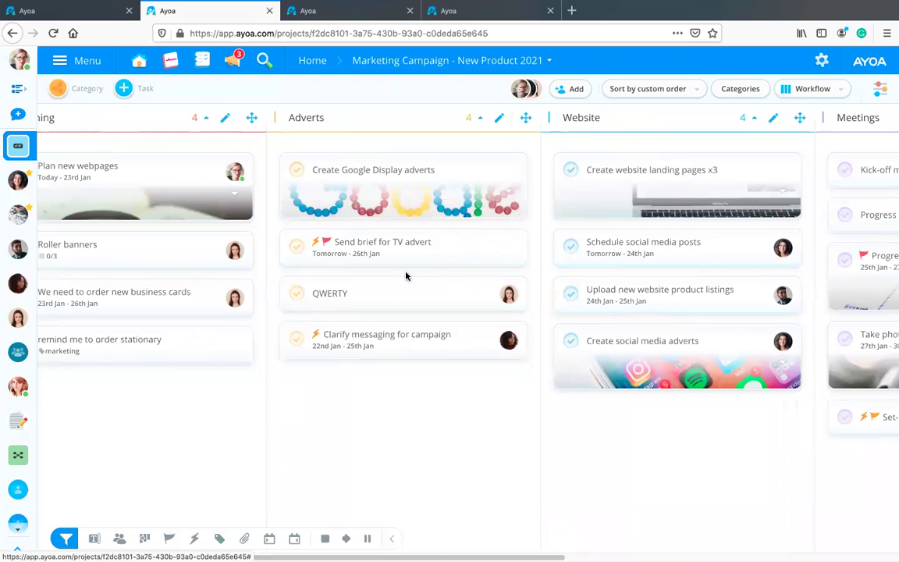
left_click(67, 9)
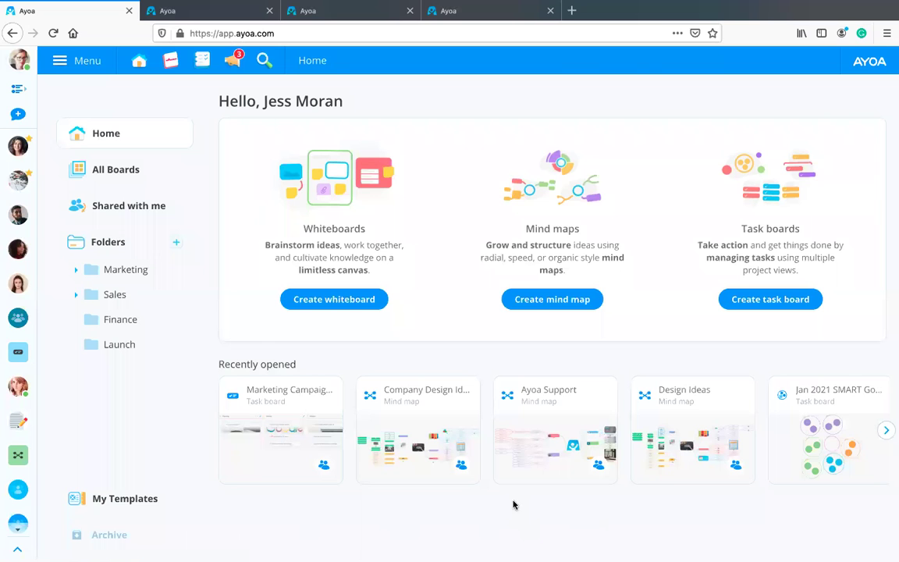
- Page through Recently opened and open Leif's online plant shop whiteboard
left_click(886, 432)
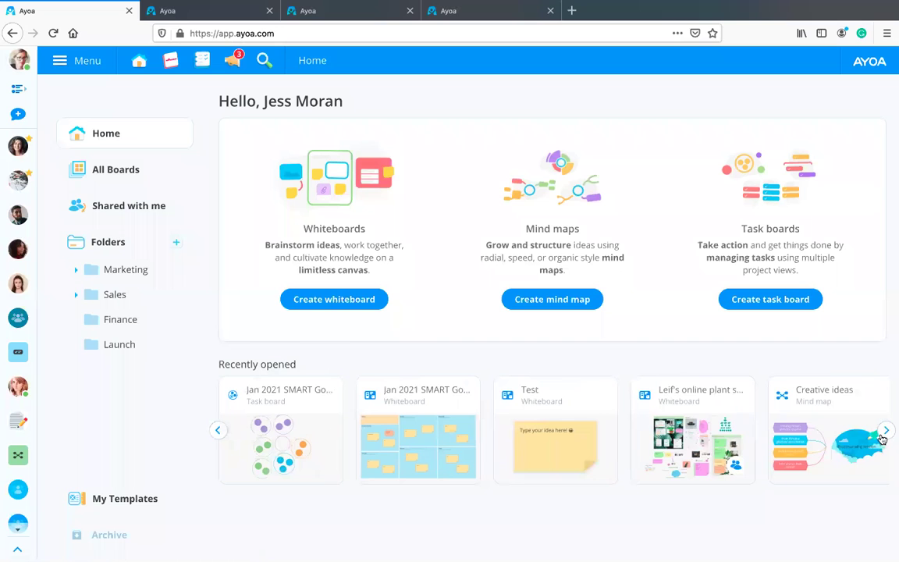
left_click(712, 395)
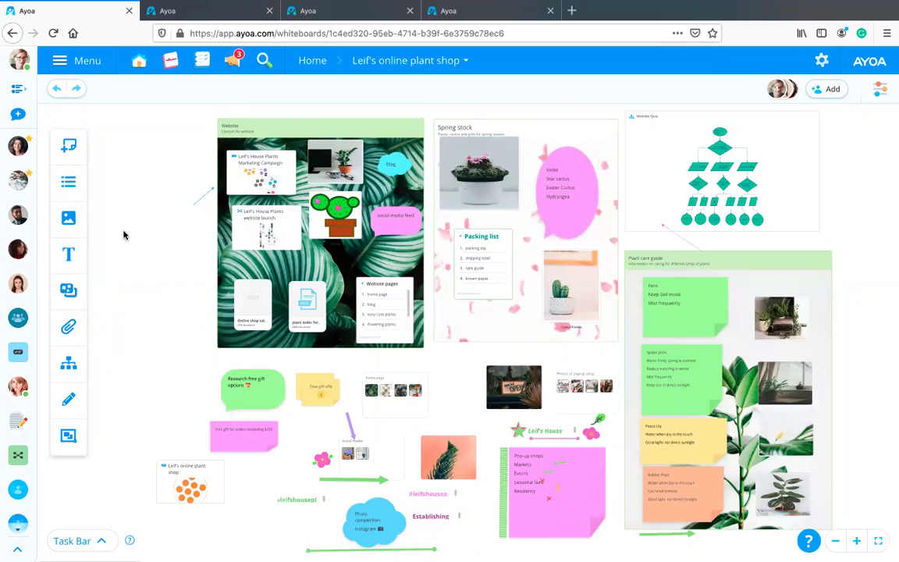
- Centre the view on the plant shop card, then bring up the ready-made Section choices
scroll(159, 194, "down", 3)
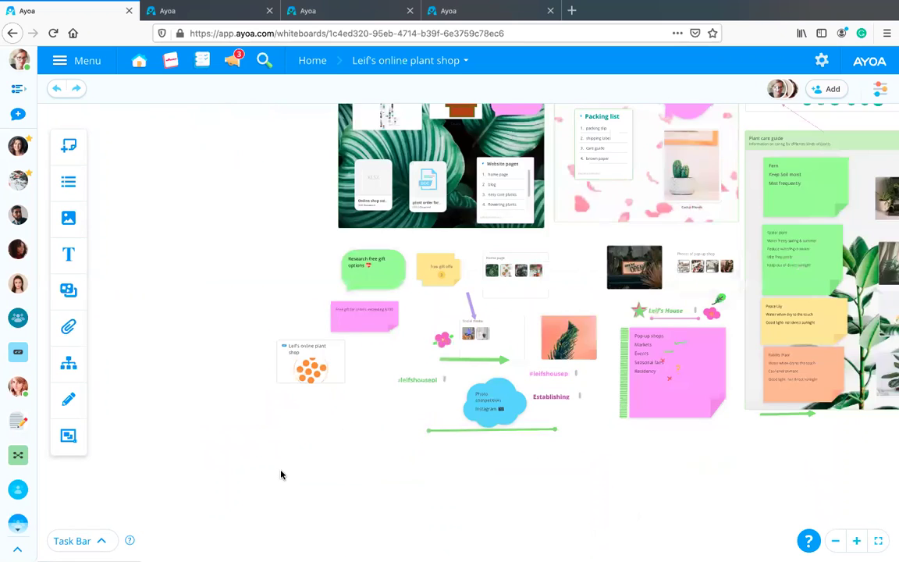
scroll(281, 474, "up", 5)
scroll(306, 485, "up", 2)
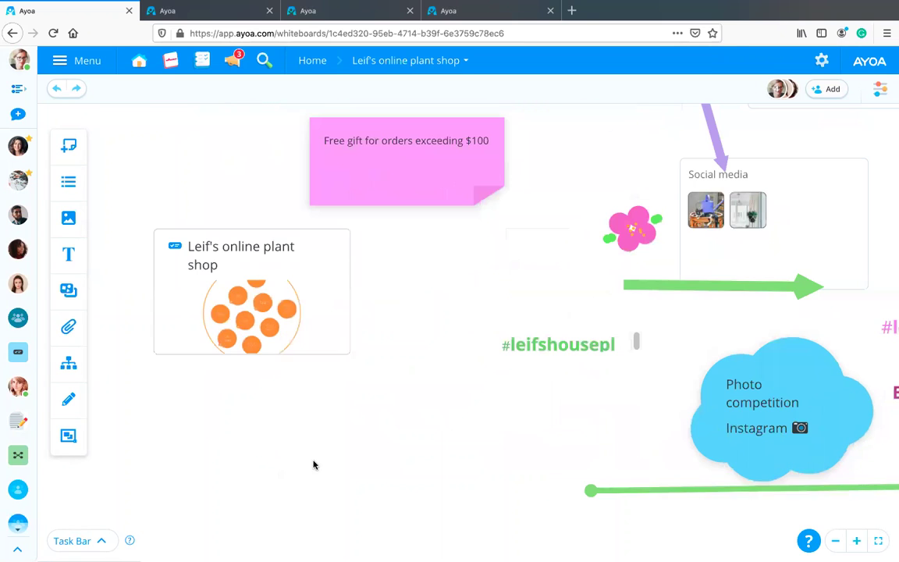
mouse_move(209, 263)
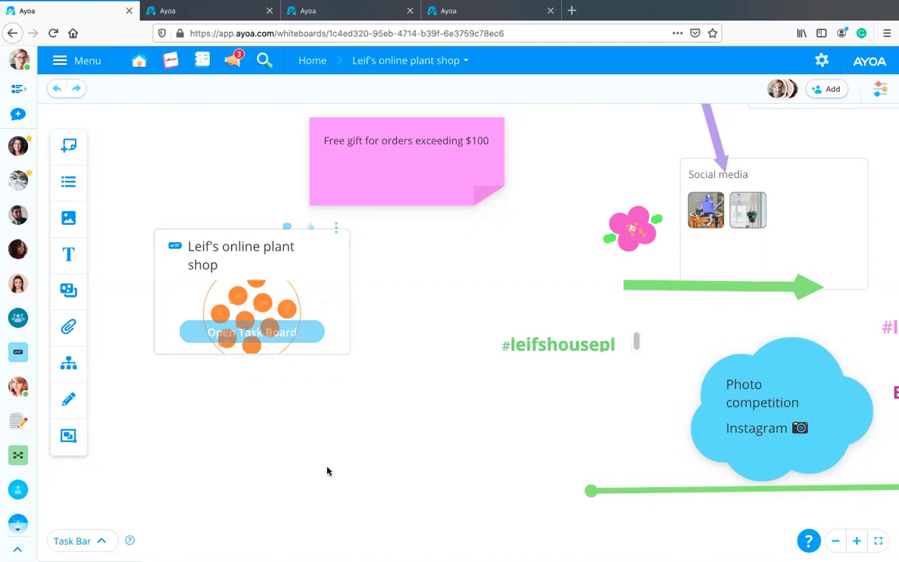
left_click_drag(327, 471, 451, 414)
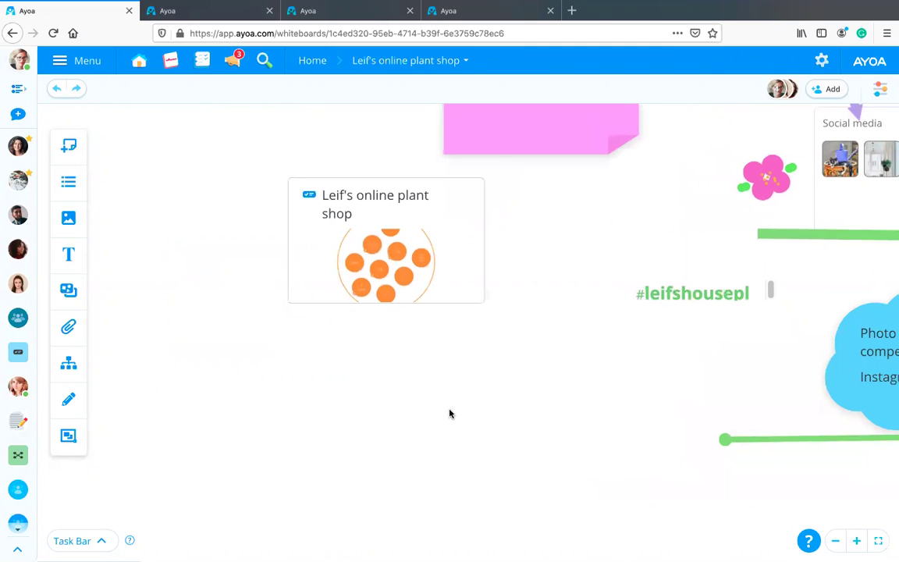
scroll(415, 408, "up", 1)
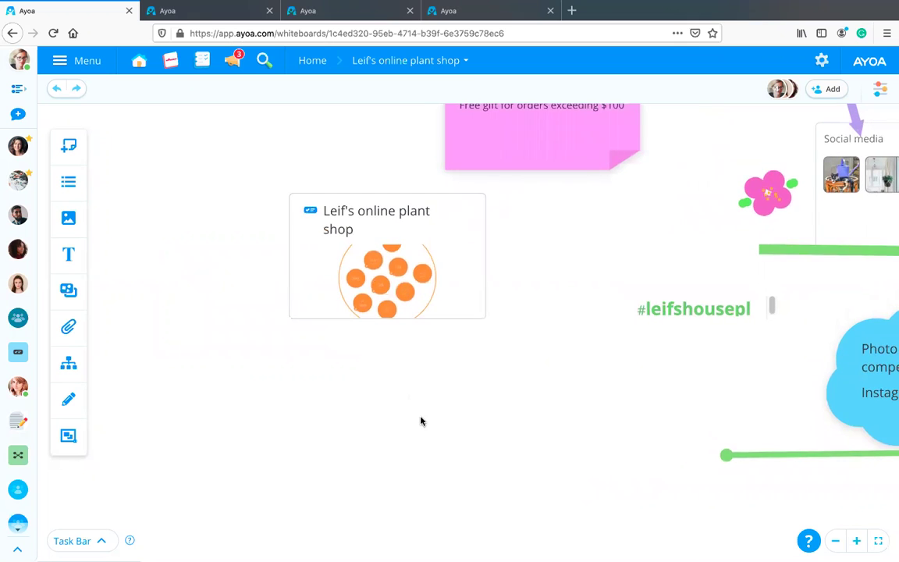
scroll(417, 428, "right", 2)
scroll(415, 437, "down", 2)
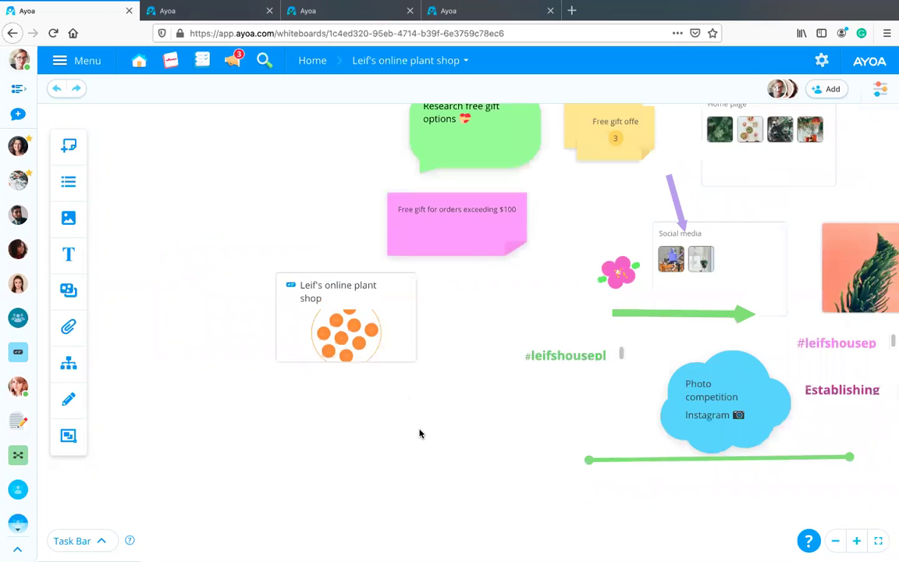
left_click_drag(418, 433, 361, 451)
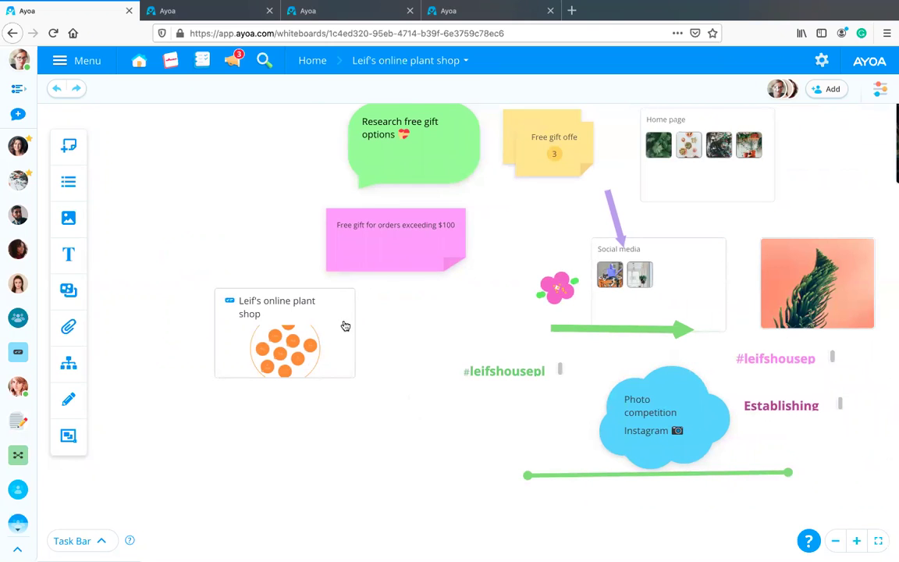
left_click(68, 436)
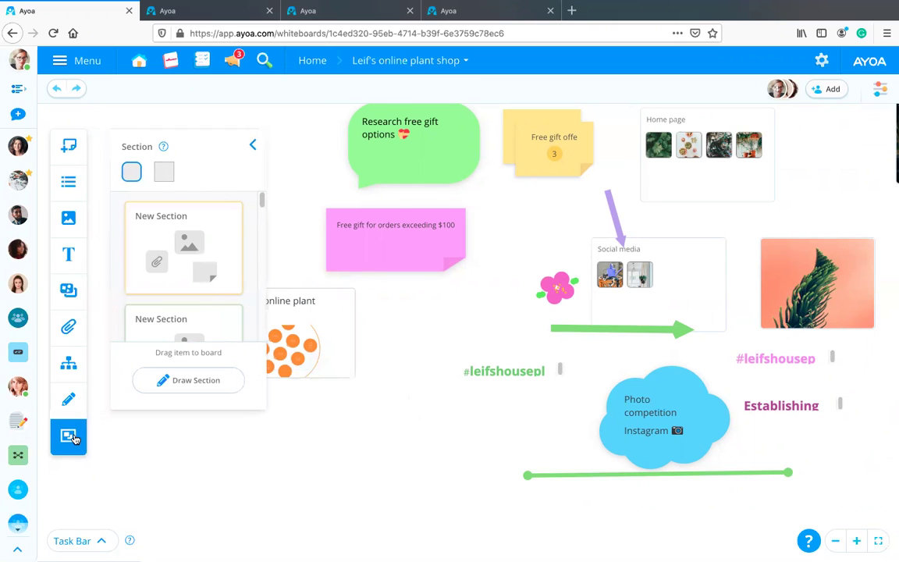
- Browse the Add Board list of boards to embed, then close it
left_click(69, 294)
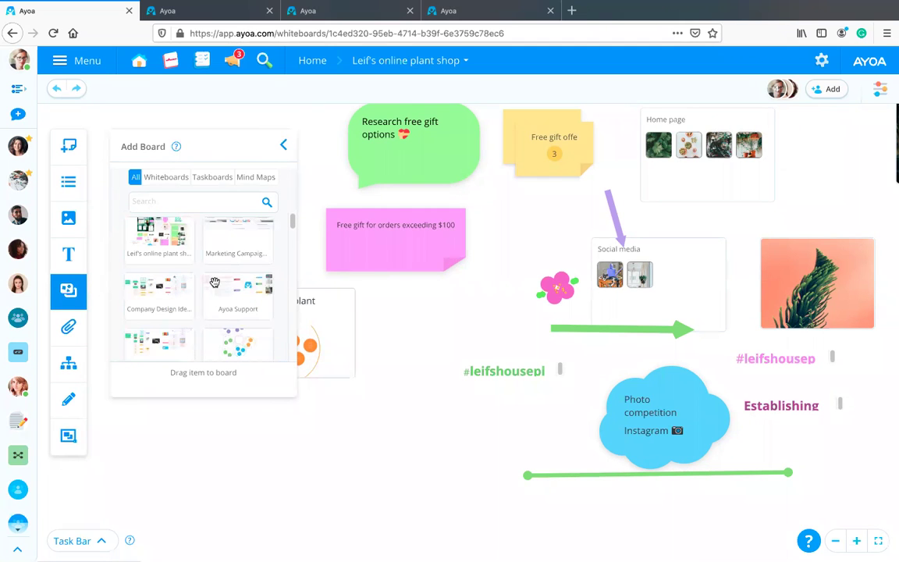
scroll(215, 282, "down", 1)
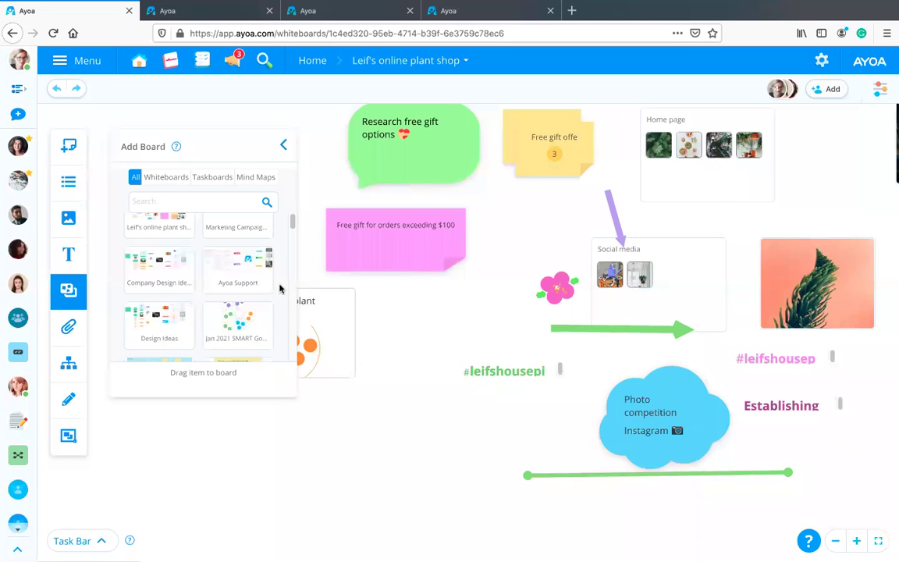
left_click_drag(276, 290, 279, 226)
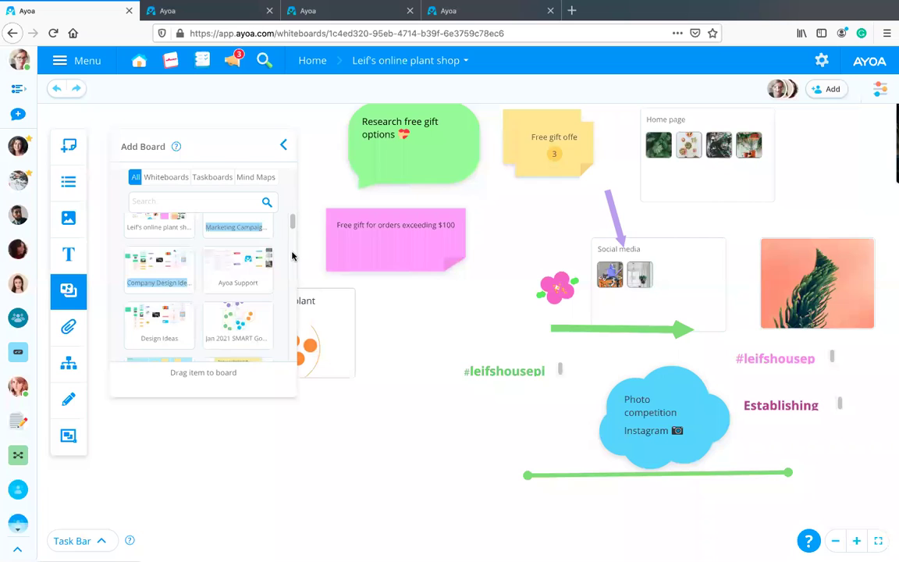
left_click(291, 225)
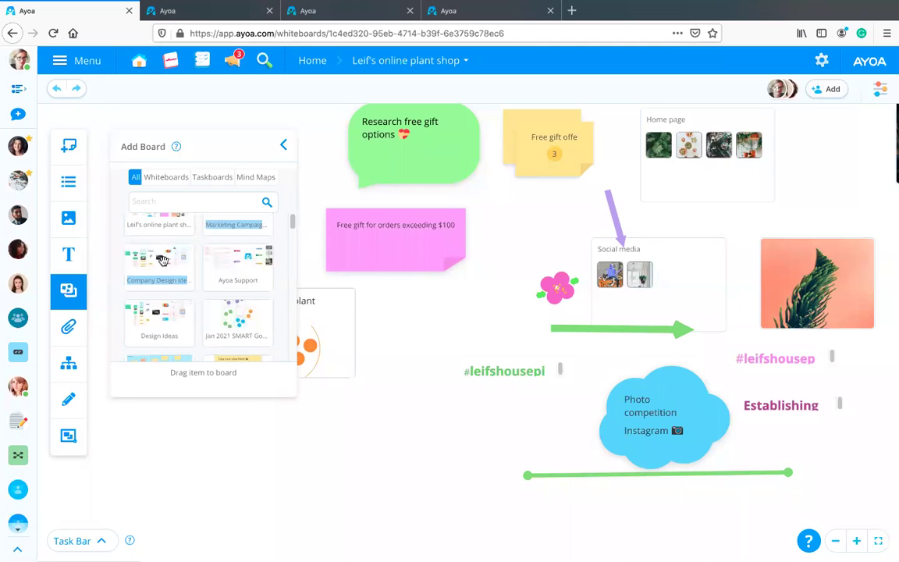
left_click(283, 148)
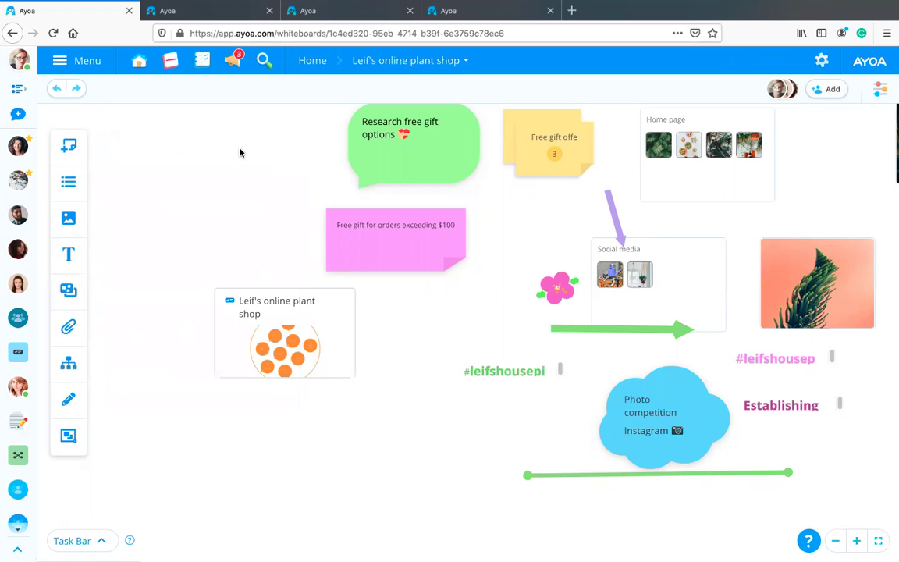
- Place the Company Design Ideas 2021 mind map onto the whiteboard and open it from its card
left_click(80, 279)
scroll(201, 282, "down", 1)
scroll(201, 287, "up", 1)
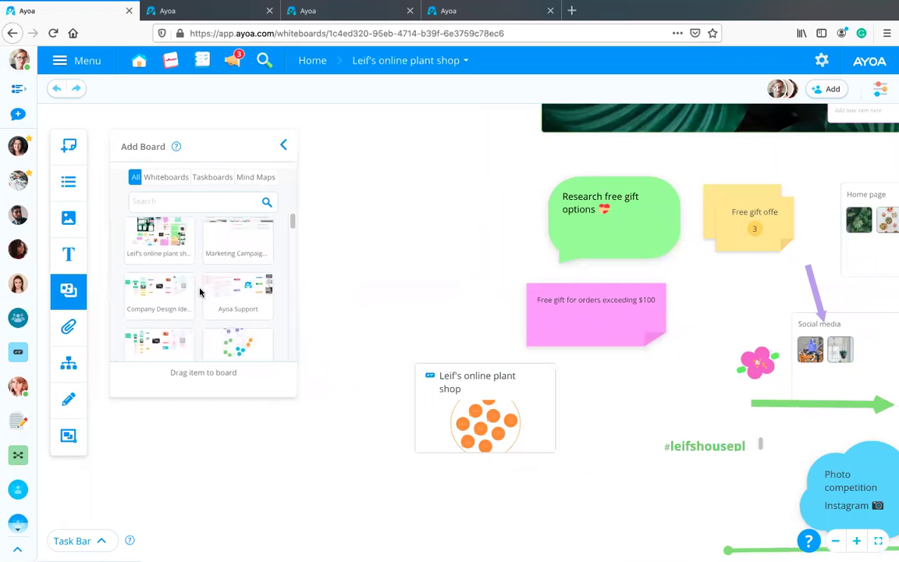
scroll(200, 292, "down", 2)
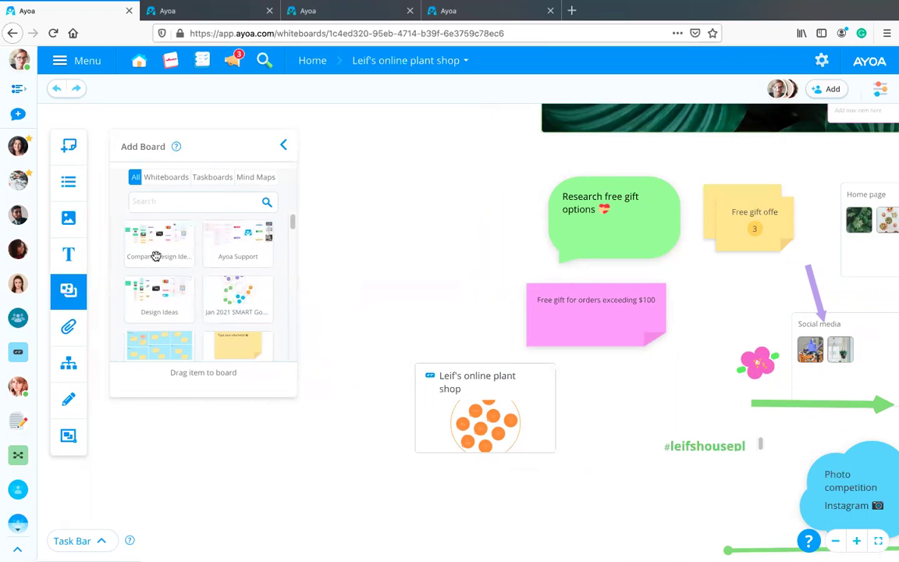
left_click_drag(154, 255, 424, 253)
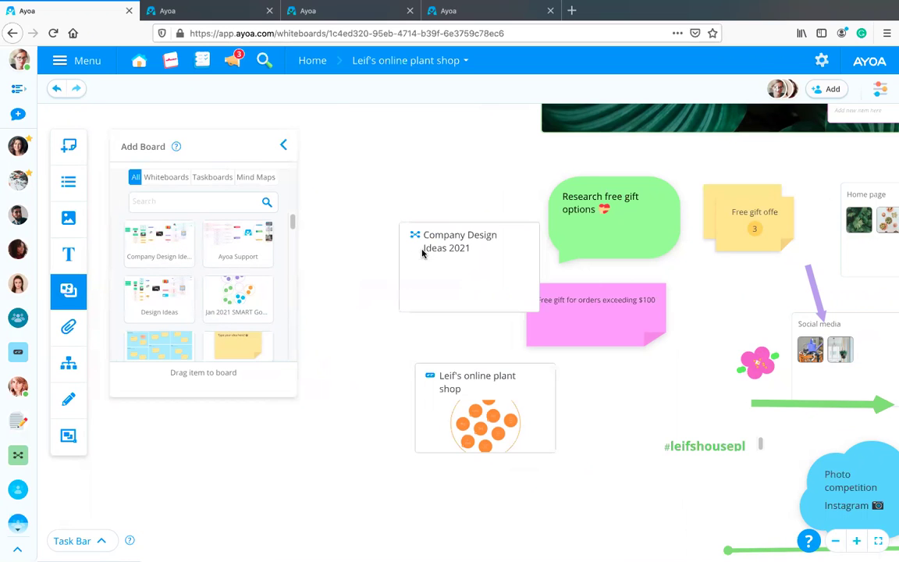
left_click(284, 141)
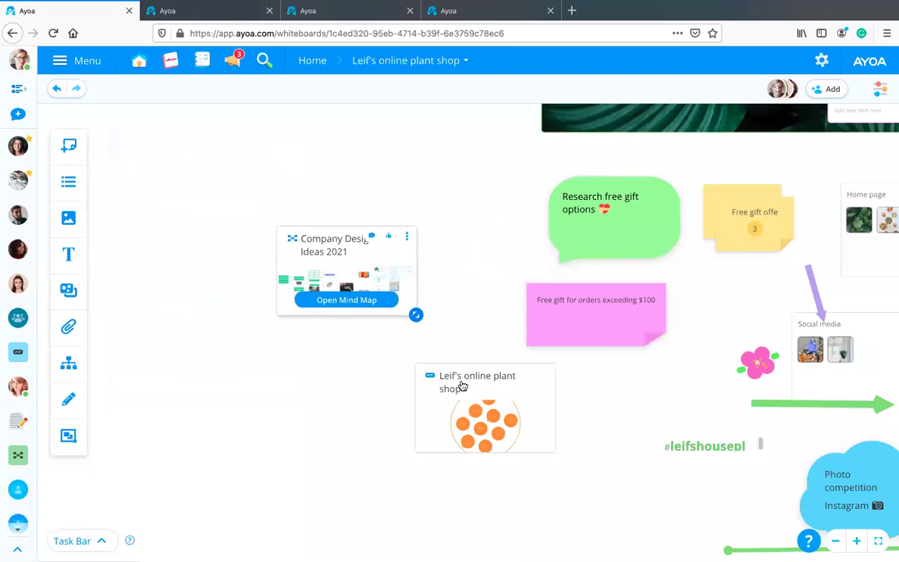
mouse_move(466, 399)
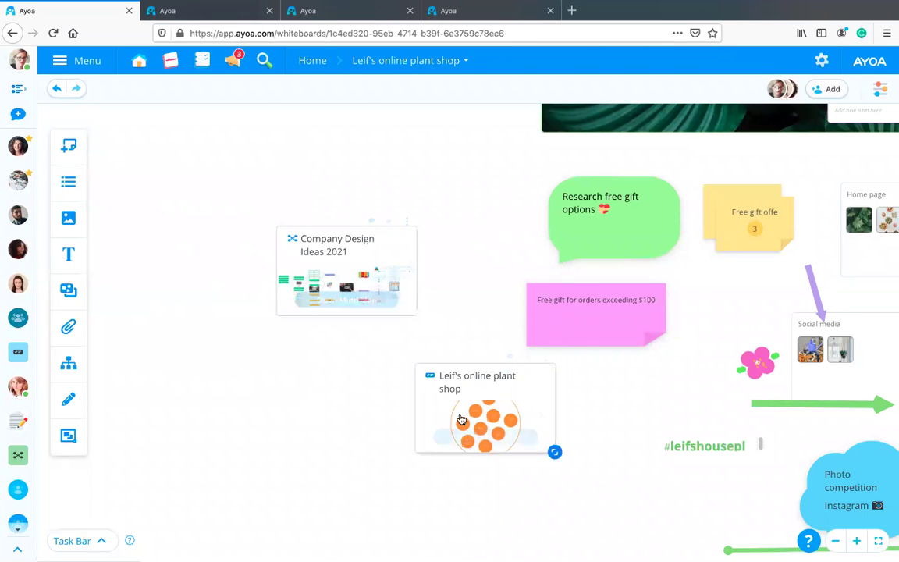
left_click(344, 306)
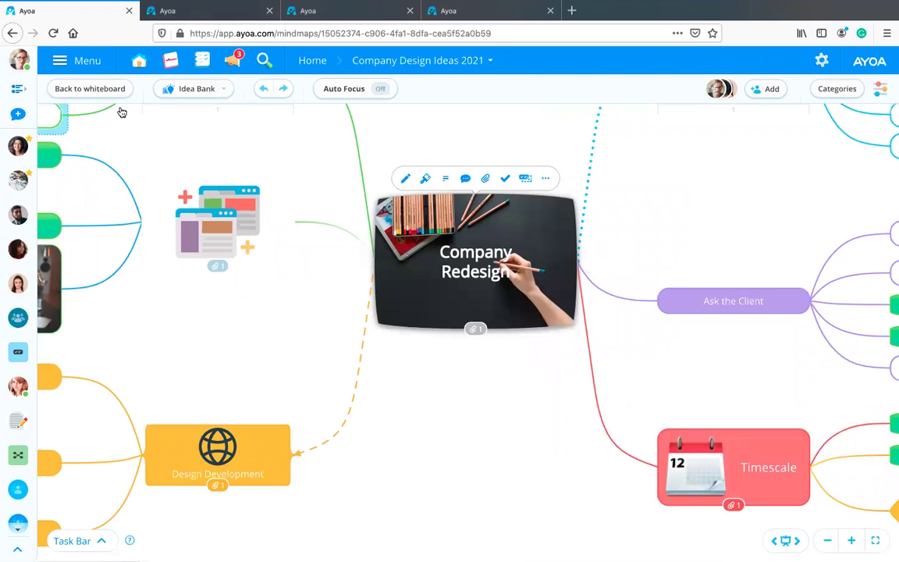
- Go back from the Company Design Ideas 2021 mind map to Leif's online plant shop whiteboard
left_click(78, 94)
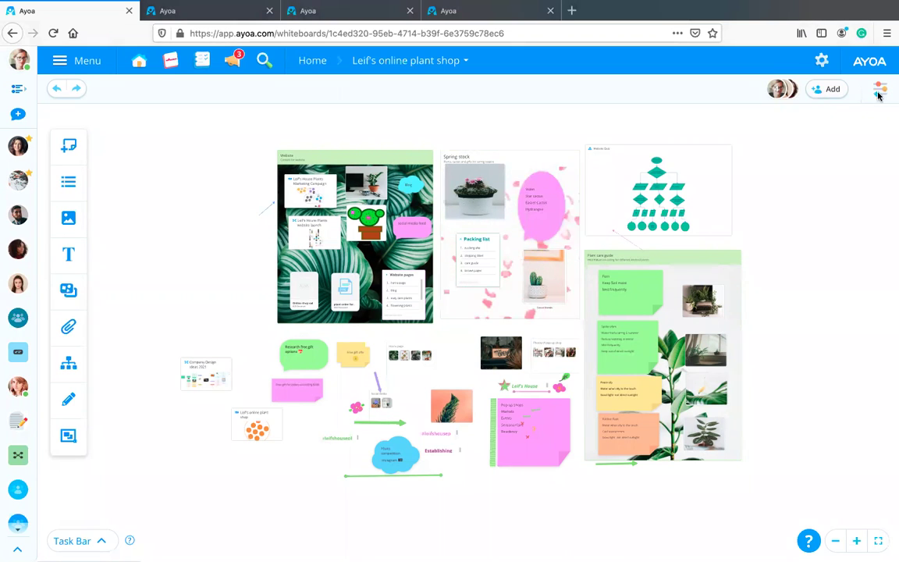
- Glance at the plant shop whiteboard's options, then return to the Ayoa Home page
left_click(879, 92)
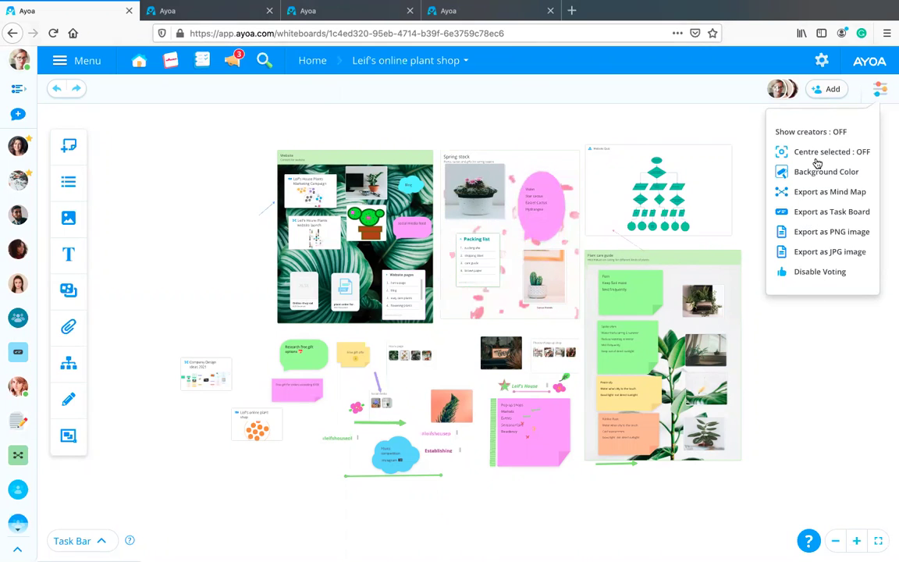
left_click(664, 117)
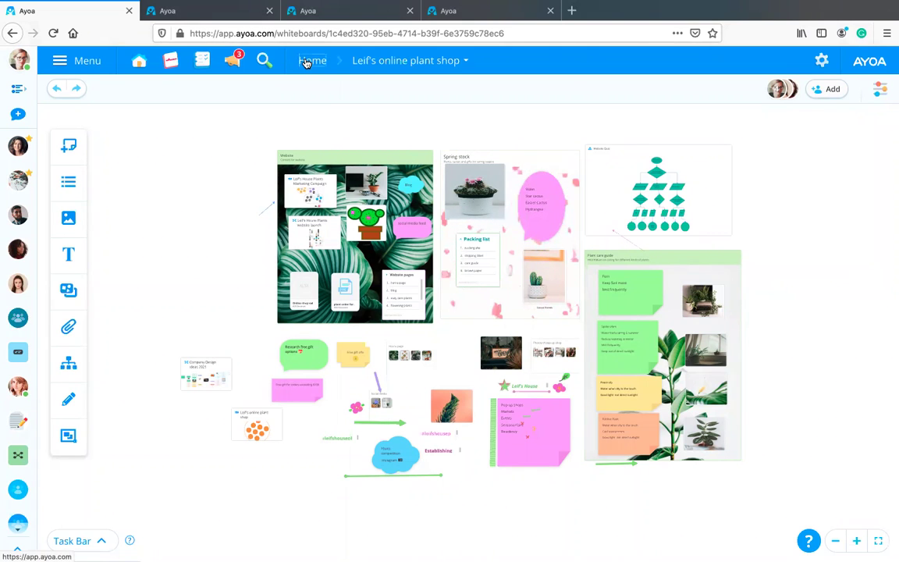
left_click(306, 61)
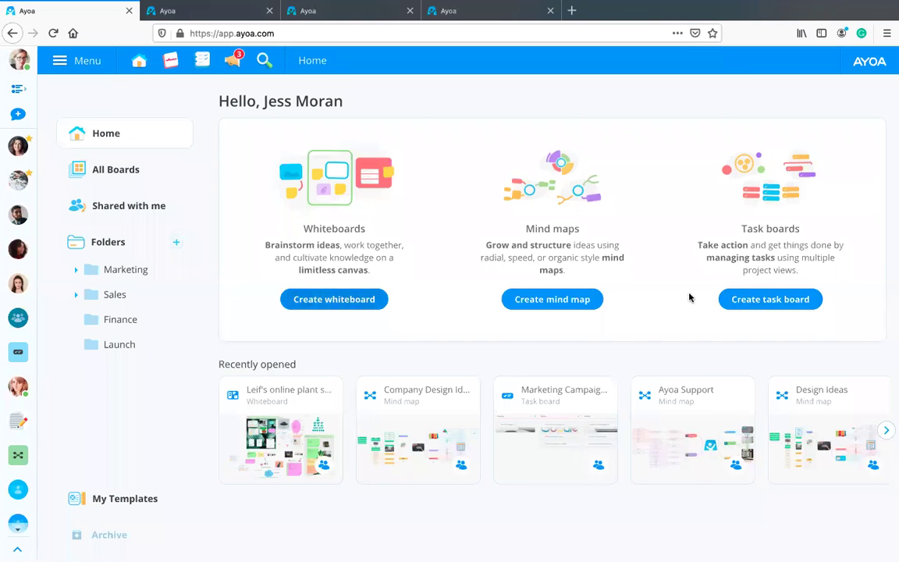
- Browse the whiteboard templates and proceed with 4 Leadership Styles to its name and description form
left_click(296, 303)
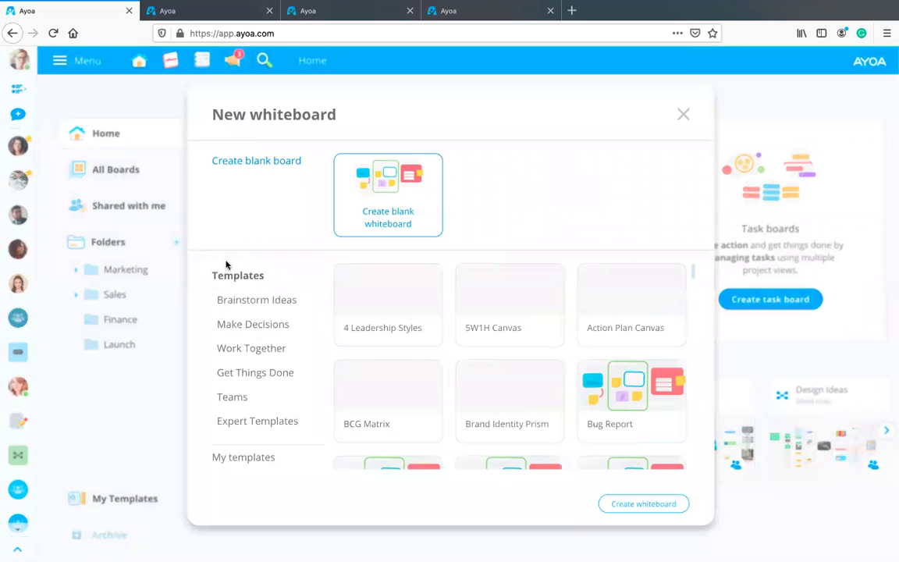
scroll(546, 308, "down", 1)
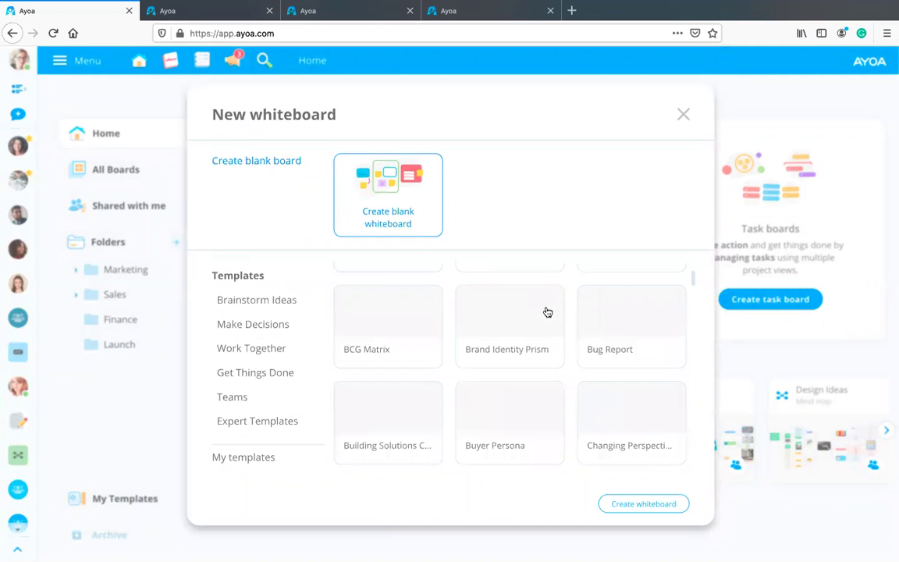
scroll(546, 315, "down", 3)
scroll(543, 316, "up", 5)
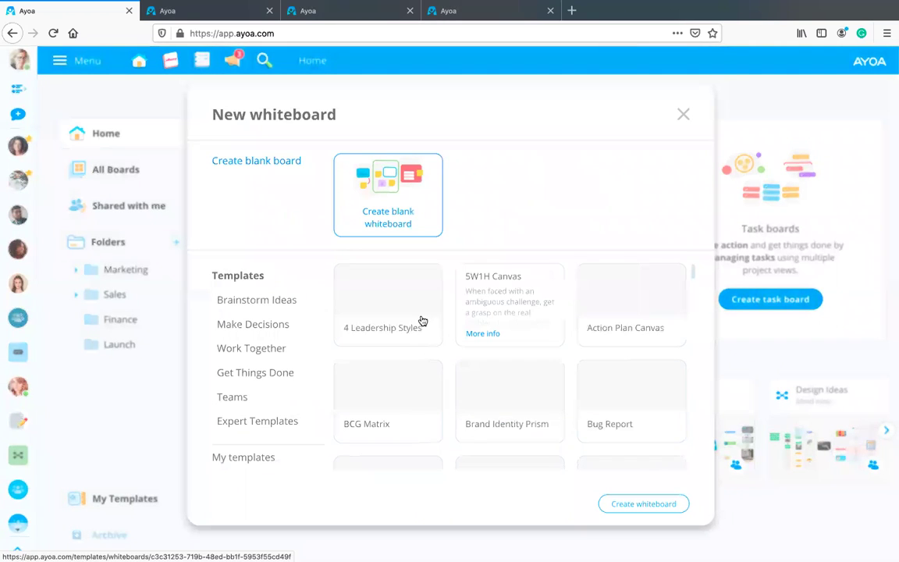
mouse_move(422, 322)
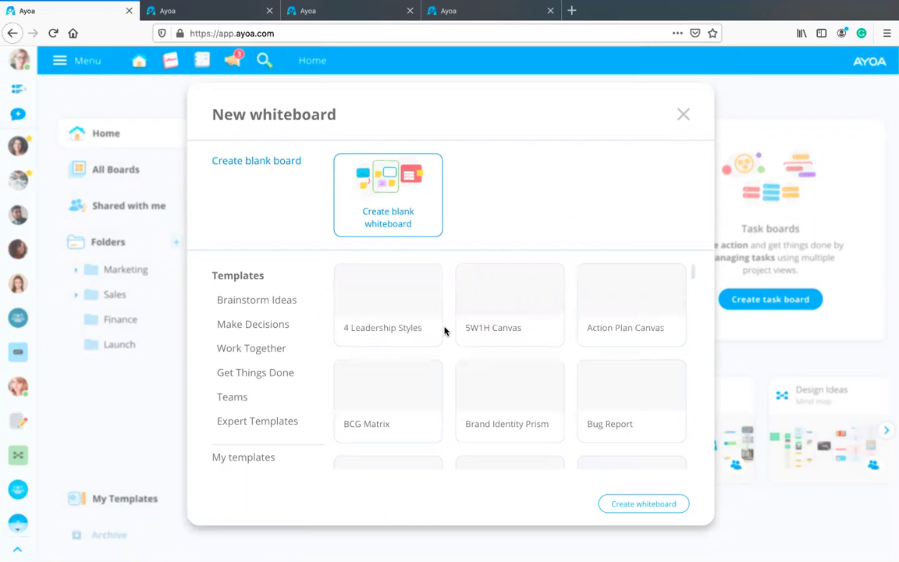
scroll(531, 367, "down", 6)
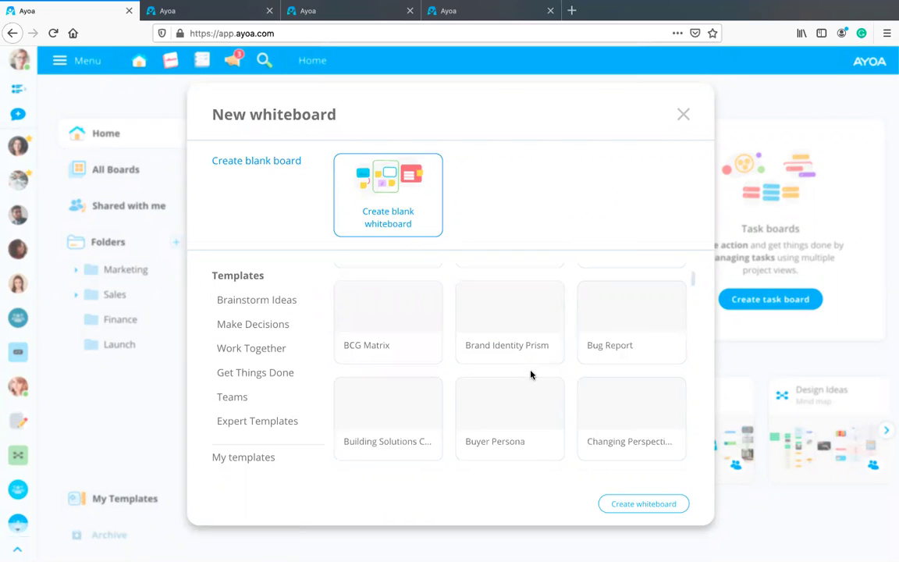
scroll(532, 379, "up", 8)
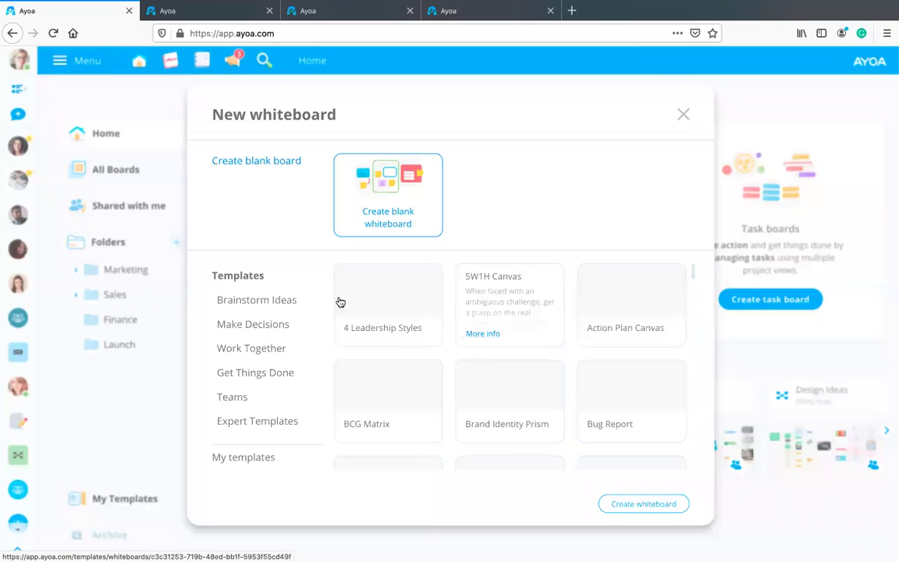
scroll(613, 421, "down", 1)
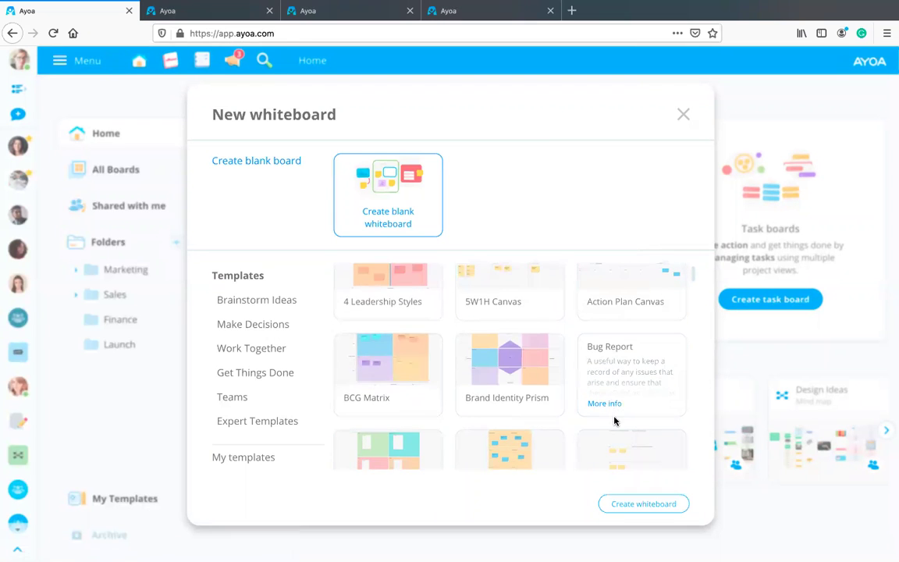
scroll(614, 421, "down", 3)
scroll(615, 420, "up", 3)
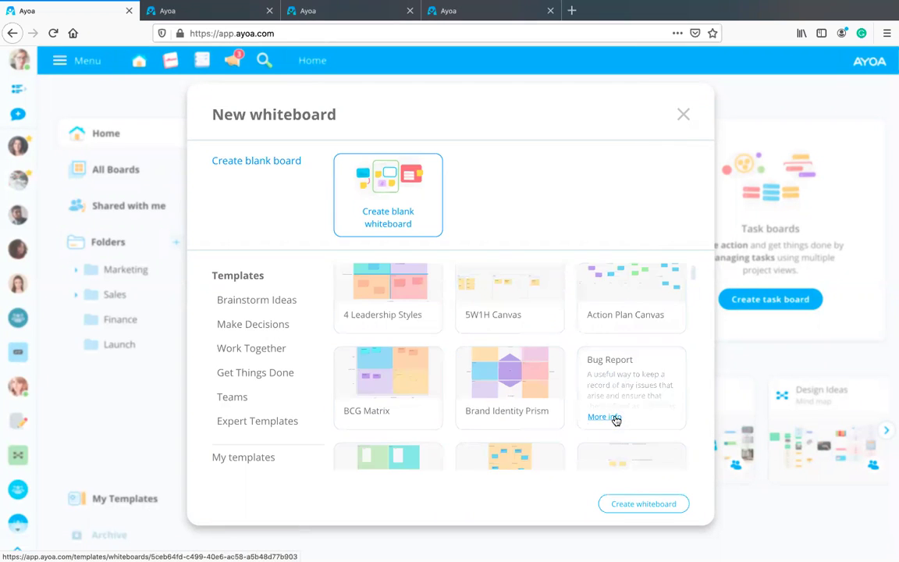
scroll(429, 295, "down", 3)
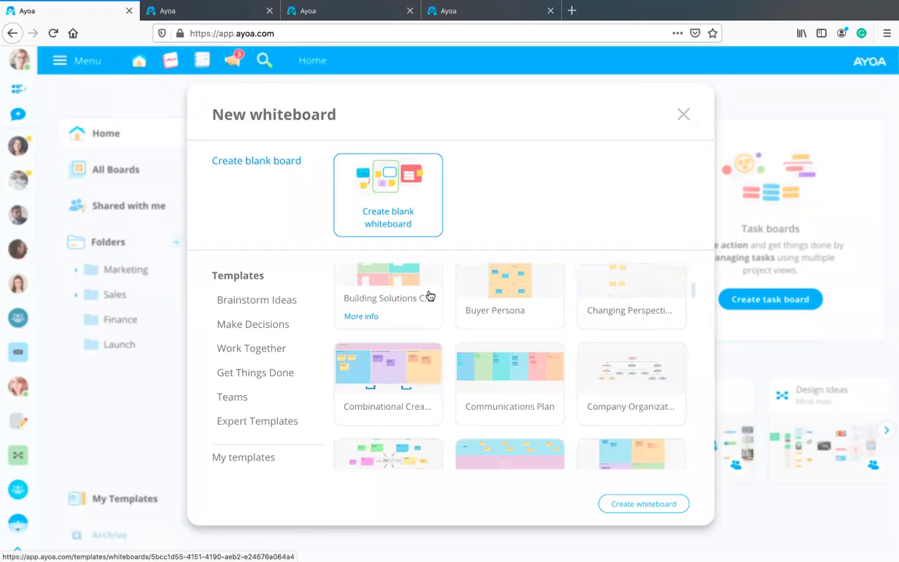
scroll(429, 295, "down", 4)
scroll(429, 295, "up", 6)
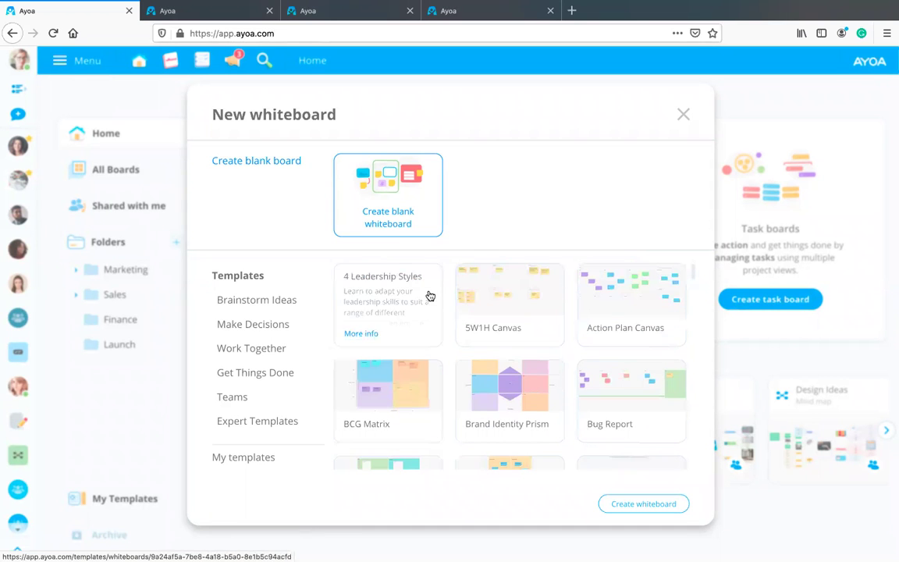
left_click(382, 310)
left_click(654, 503)
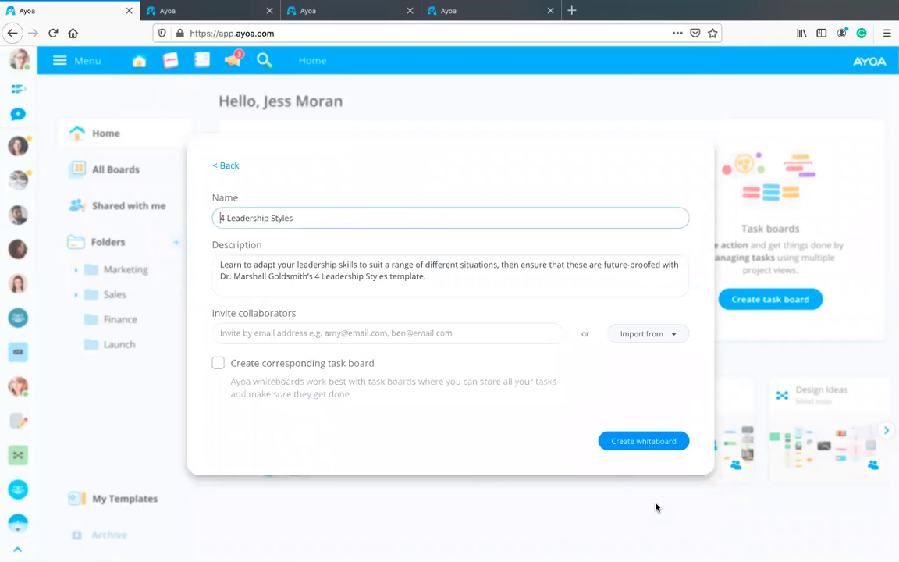
- Create the 4 Leadership Styles whiteboard, check its options, and go back to Home
left_click(633, 441)
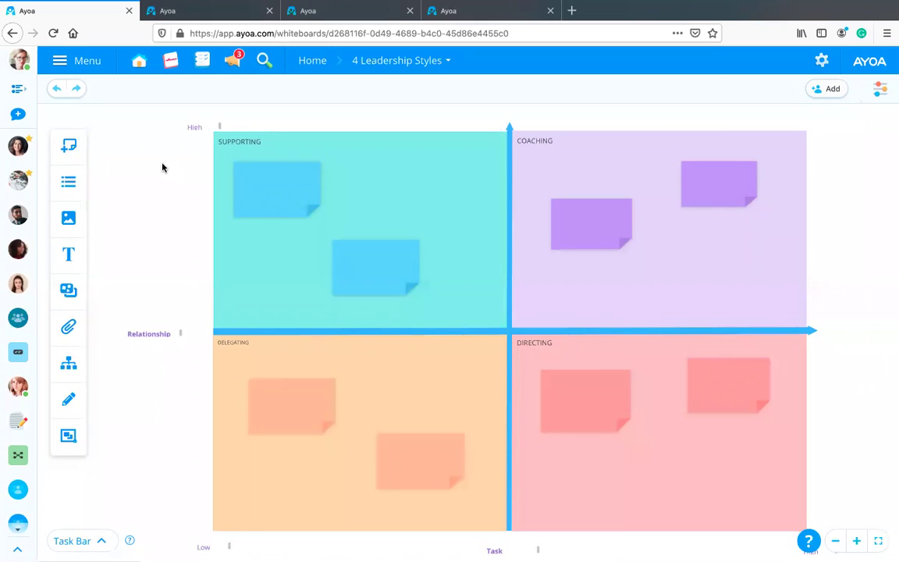
mouse_move(310, 181)
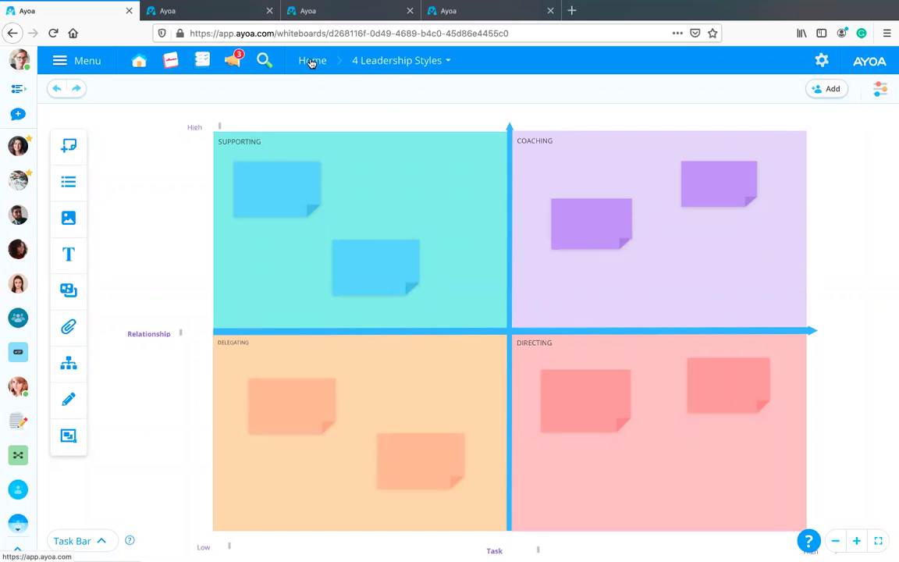
left_click(876, 89)
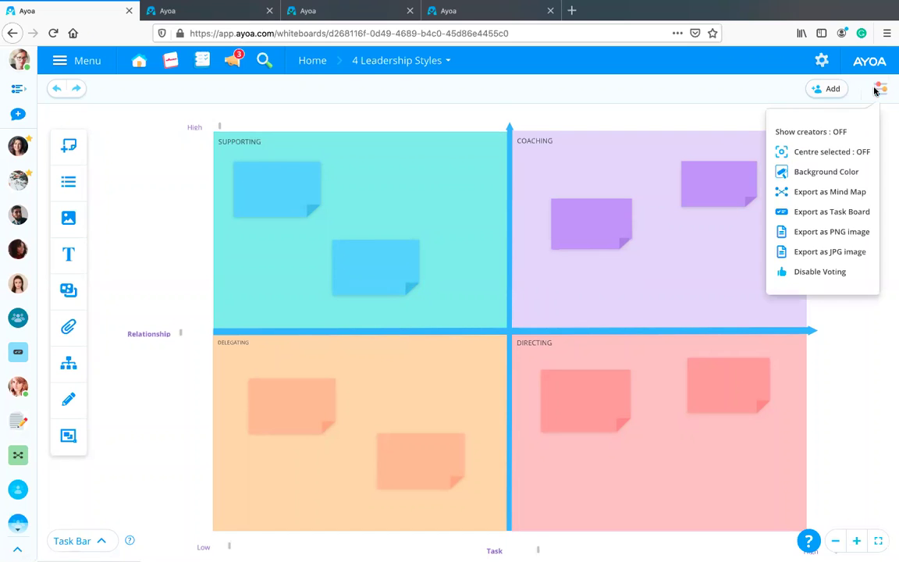
left_click(312, 61)
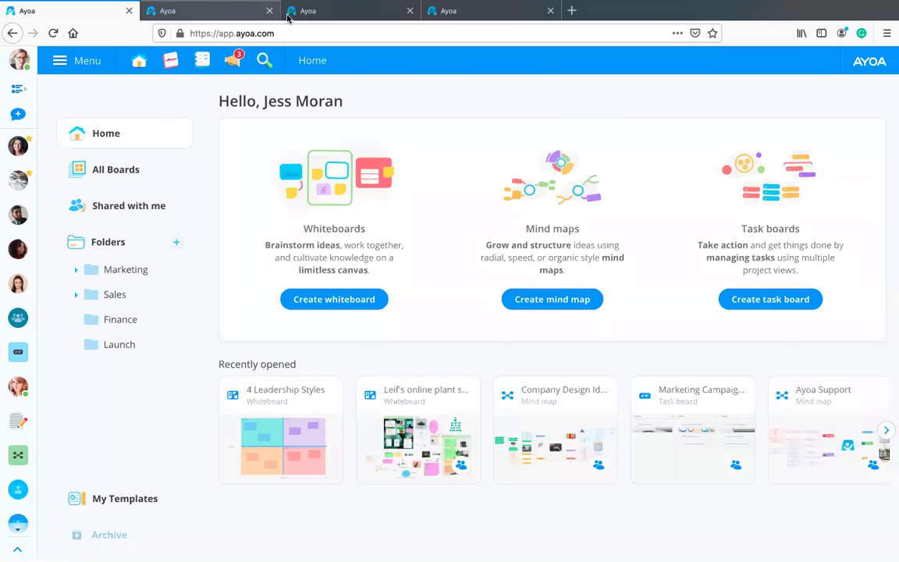
- Review the Marketing Campaign - New Product 2021 board settings, then switch to the Company Design Ideas 2021 mind map
left_click(257, 12)
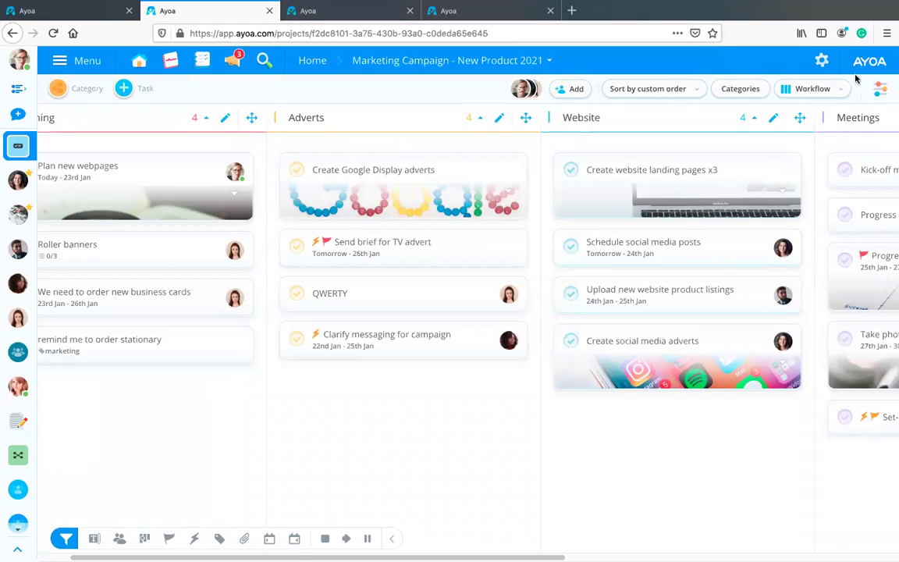
left_click(821, 62)
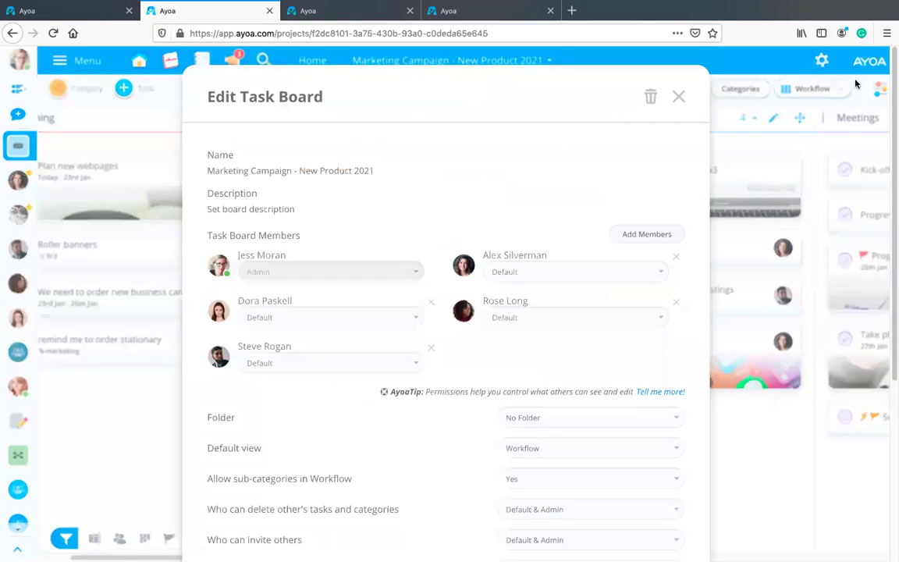
scroll(513, 215, "down", 5)
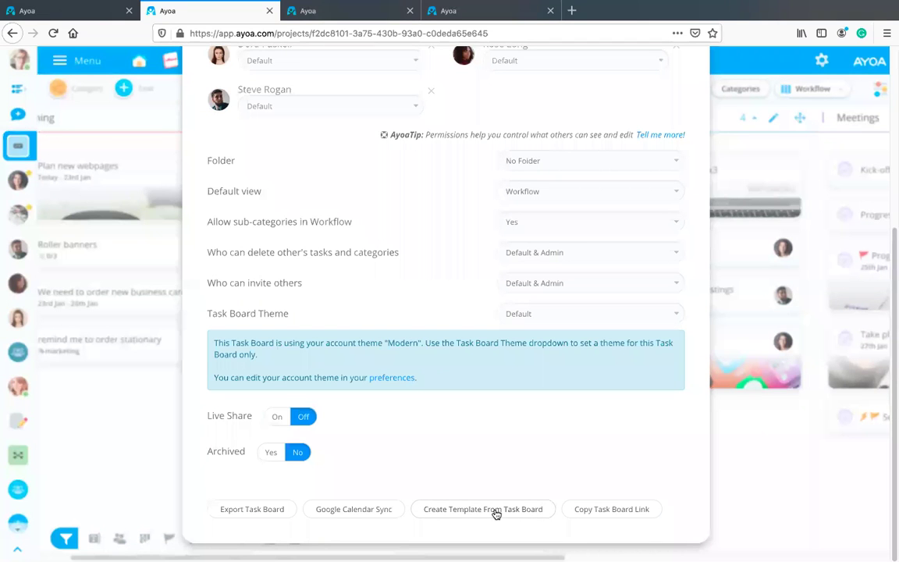
scroll(494, 513, "up", 1)
scroll(568, 337, "up", 10)
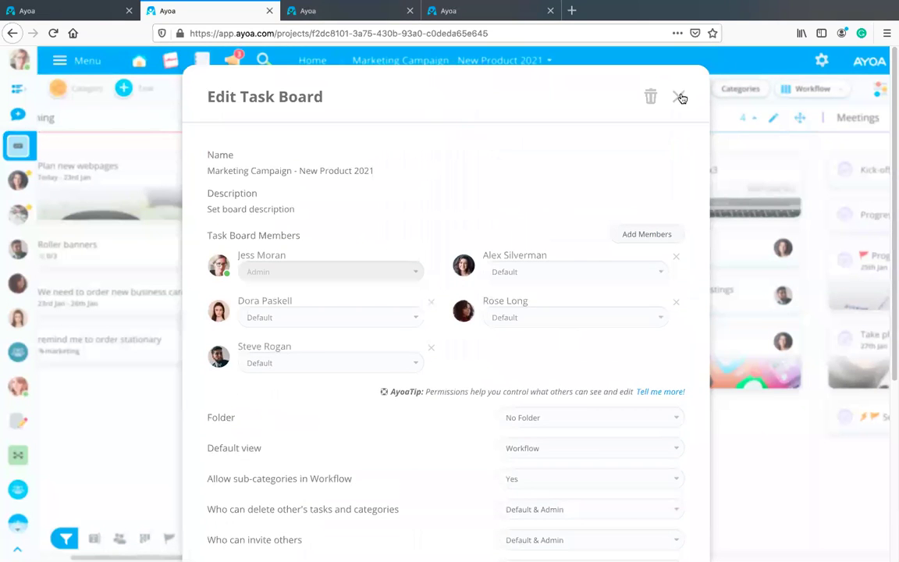
left_click(680, 95)
left_click(325, 11)
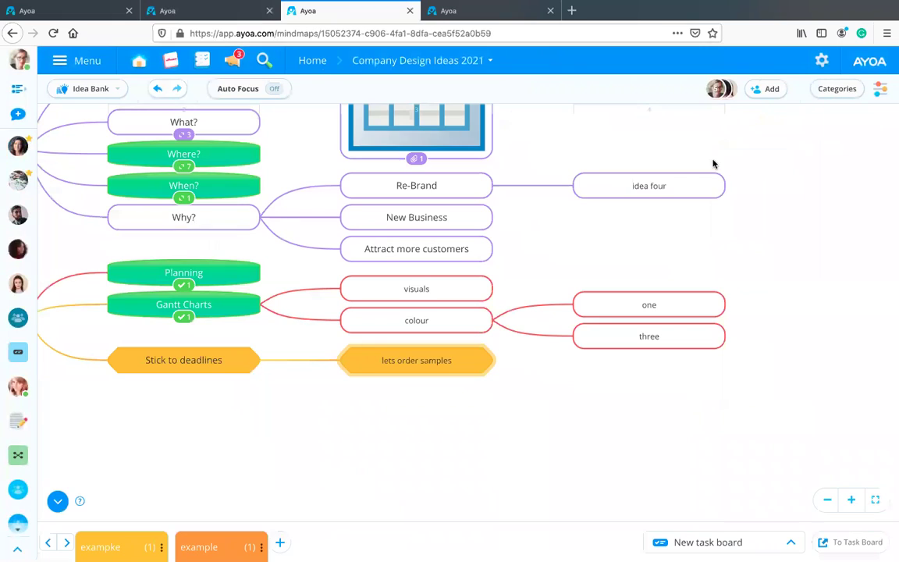
- Look over the mind map's Edit Mind Map template options, then return to the Marketing board and Home
left_click(821, 63)
scroll(568, 235, "down", 3)
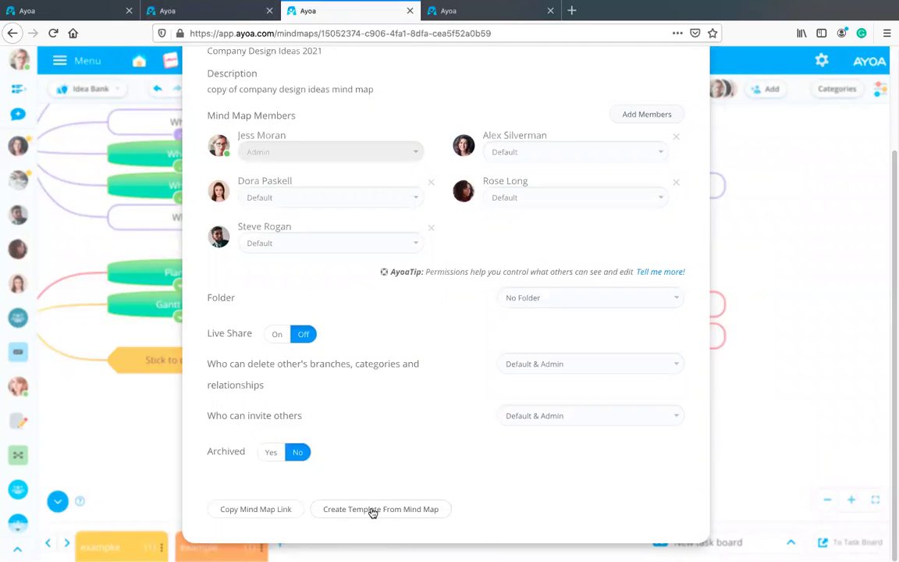
scroll(421, 516, "up", 1)
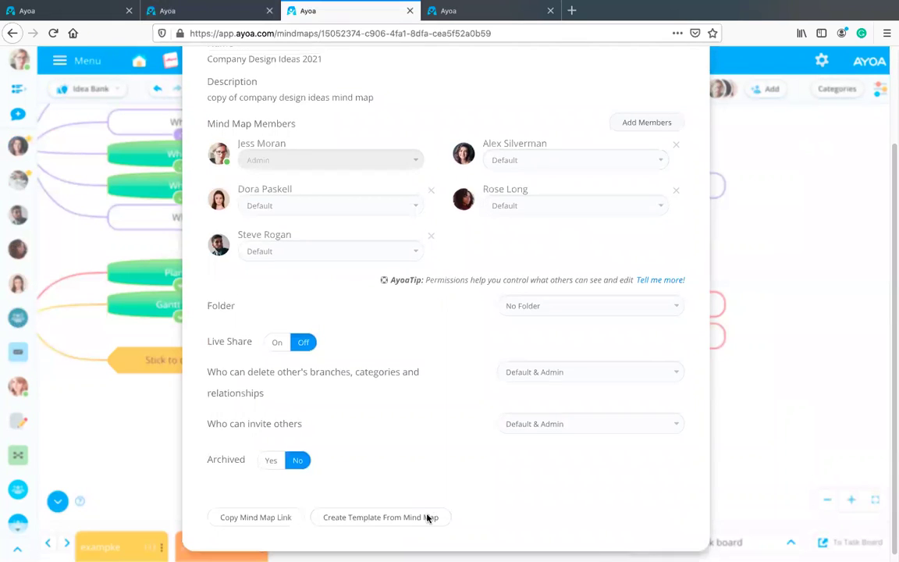
scroll(427, 517, "up", 3)
left_click(678, 97)
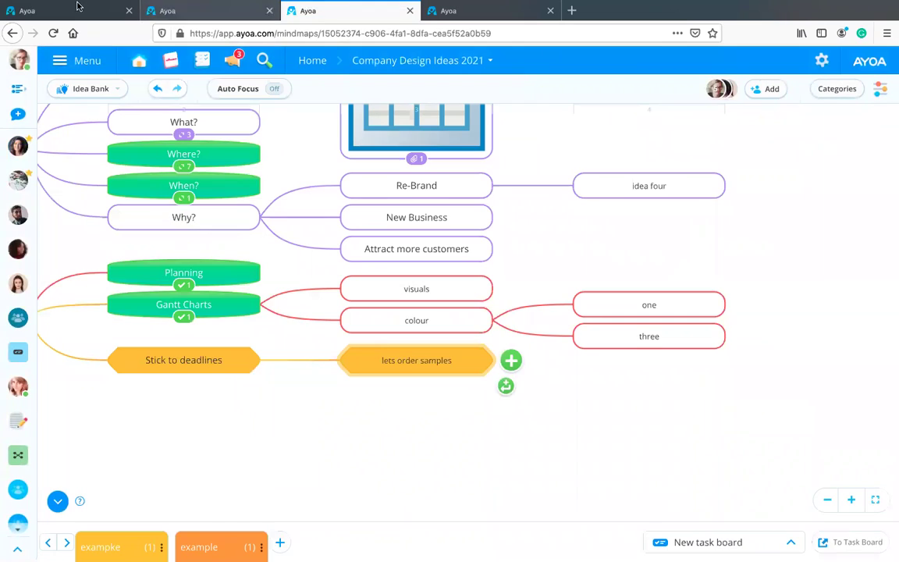
left_click(164, 11)
left_click(78, 11)
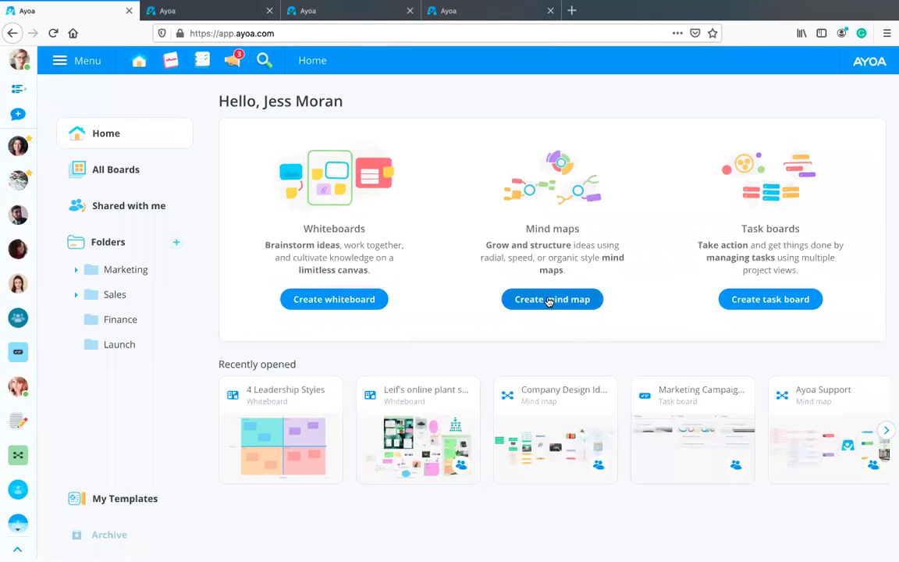
- Browse My templates for a new mind map, including Company design ideas, then close the dialog
left_click(547, 300)
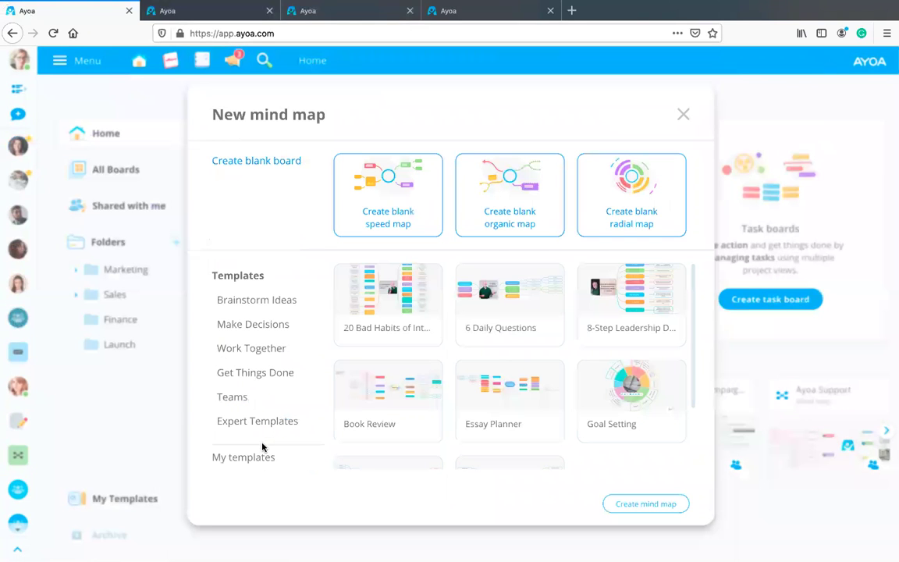
scroll(348, 457, "down", 2)
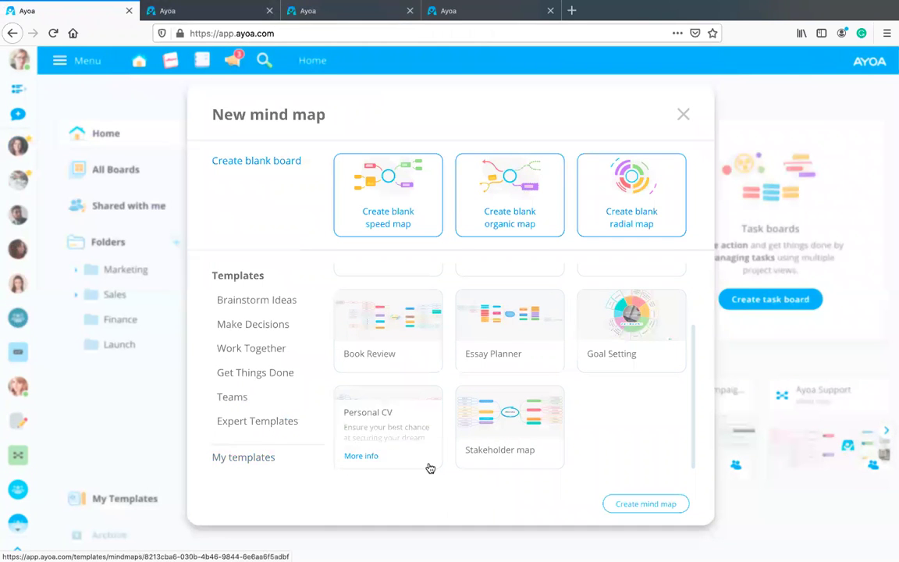
left_click(249, 460)
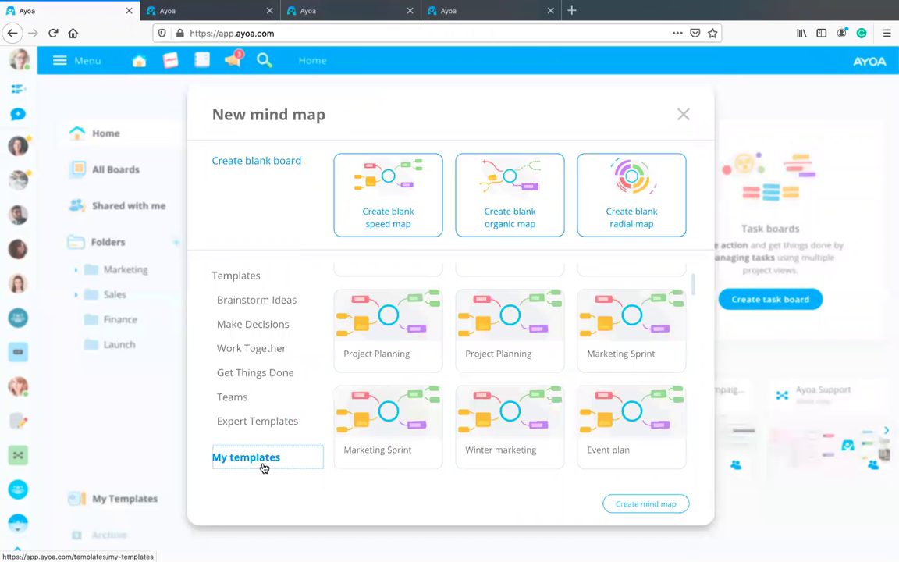
scroll(394, 390, "down", 5)
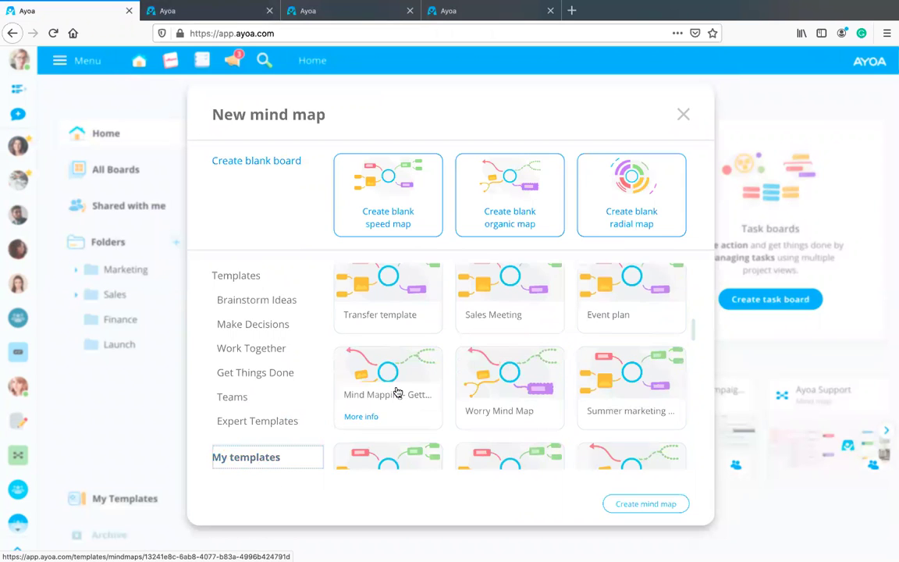
scroll(397, 392, "down", 5)
scroll(435, 424, "down", 5)
scroll(437, 424, "up", 6)
scroll(437, 425, "up", 6)
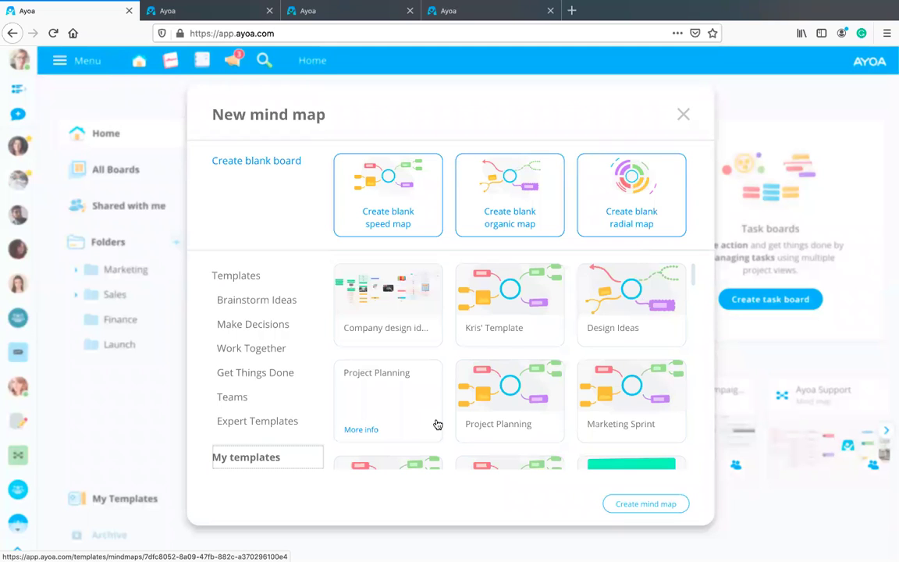
left_click(683, 117)
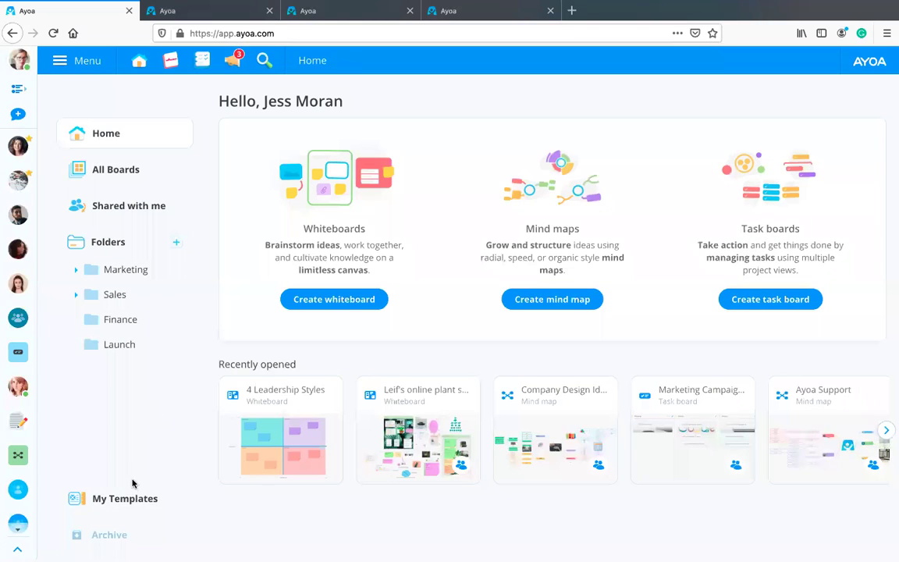
- Open the My Templates list and cancel an accidental new mind map from Company design ideas
left_click(129, 500)
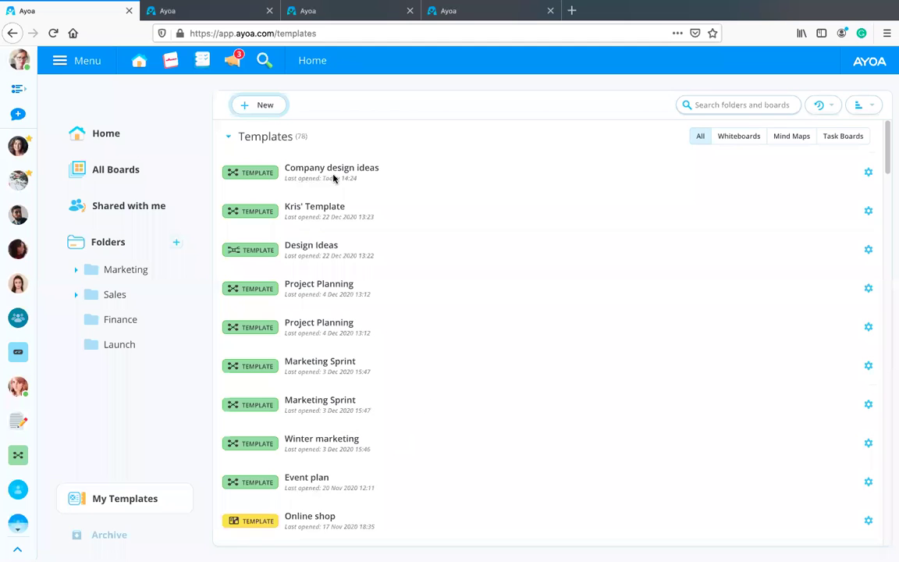
left_click(373, 186)
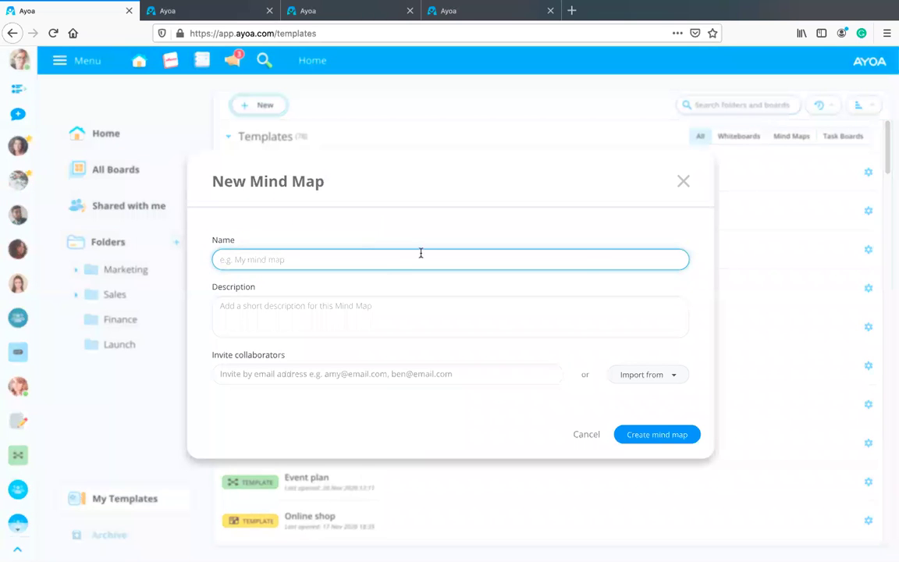
left_click(683, 181)
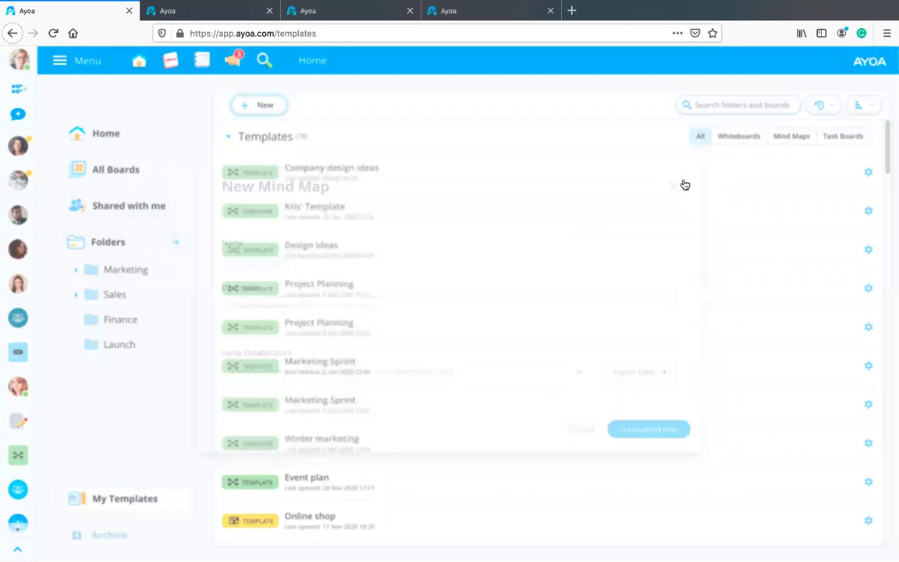
- Share the Company design ideas template with one chosen contact from its settings
left_click(866, 171)
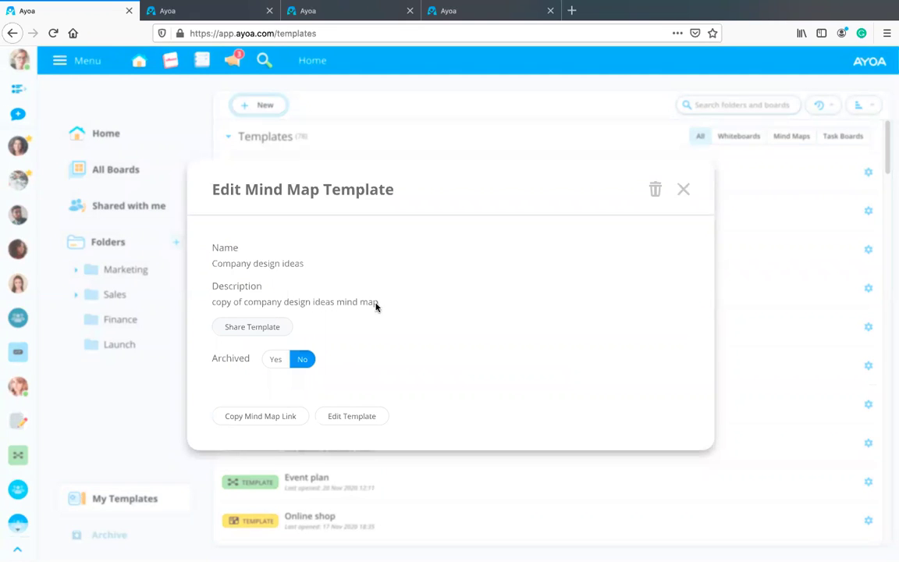
left_click(684, 190)
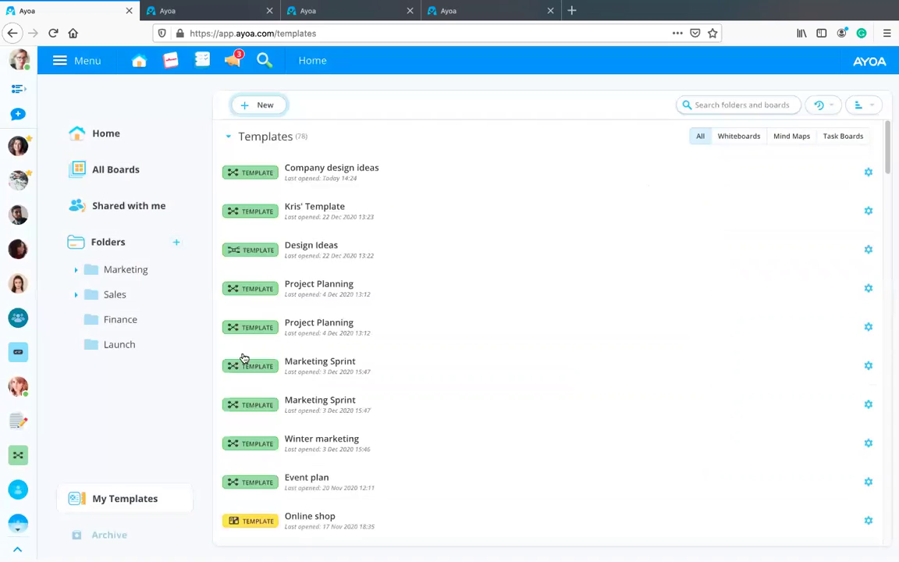
left_click(867, 172)
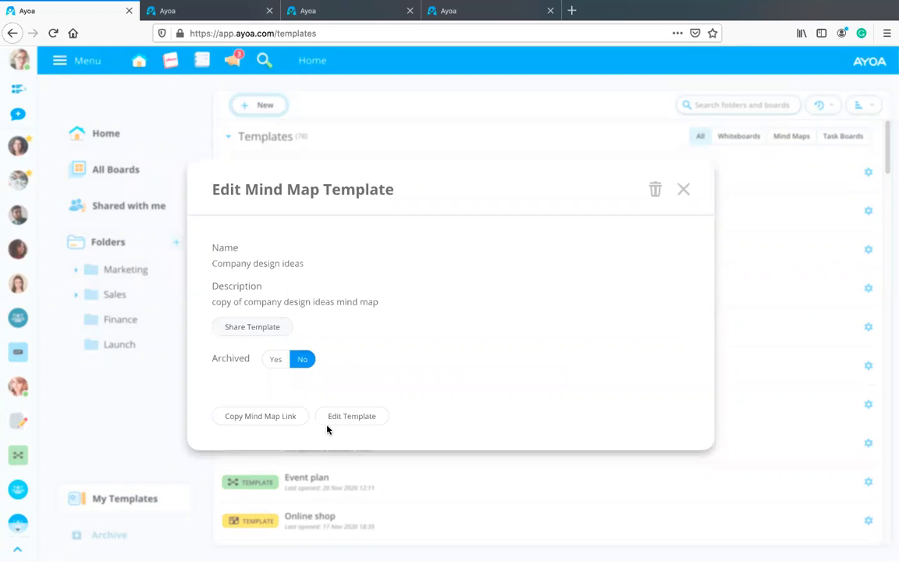
left_click(225, 328)
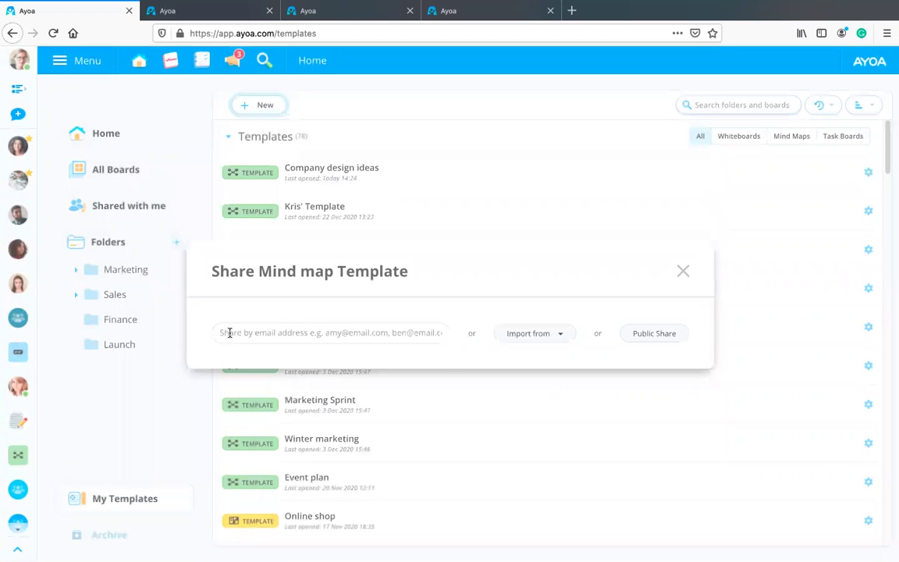
left_click(252, 336)
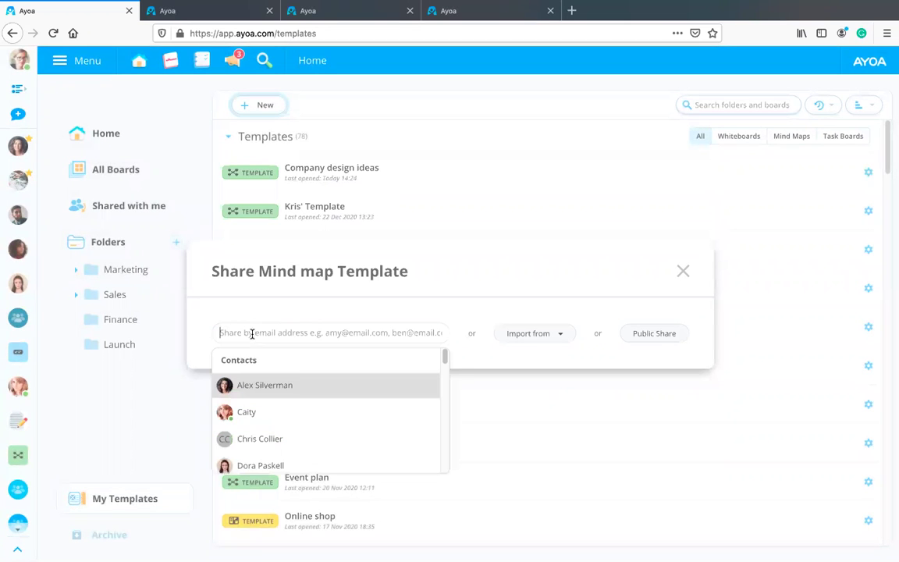
left_click(291, 386)
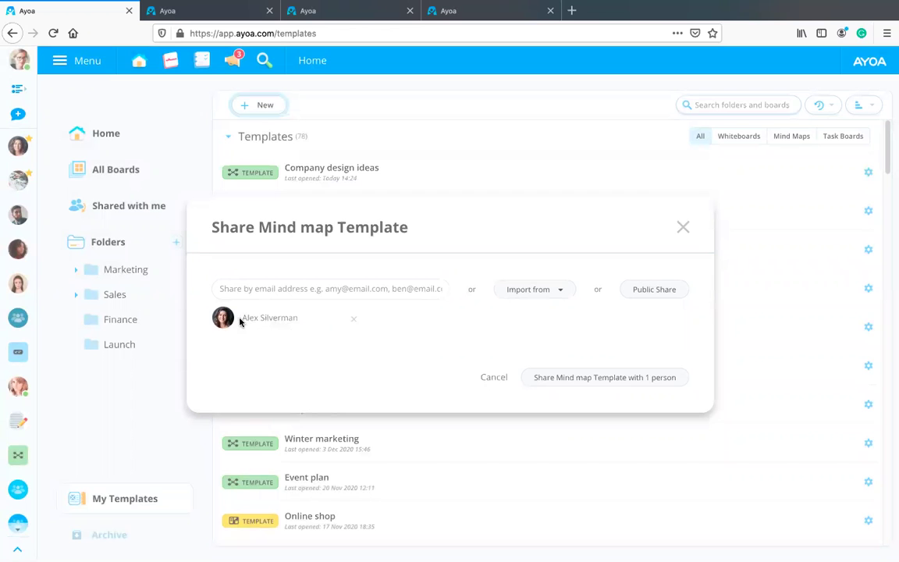
left_click(606, 380)
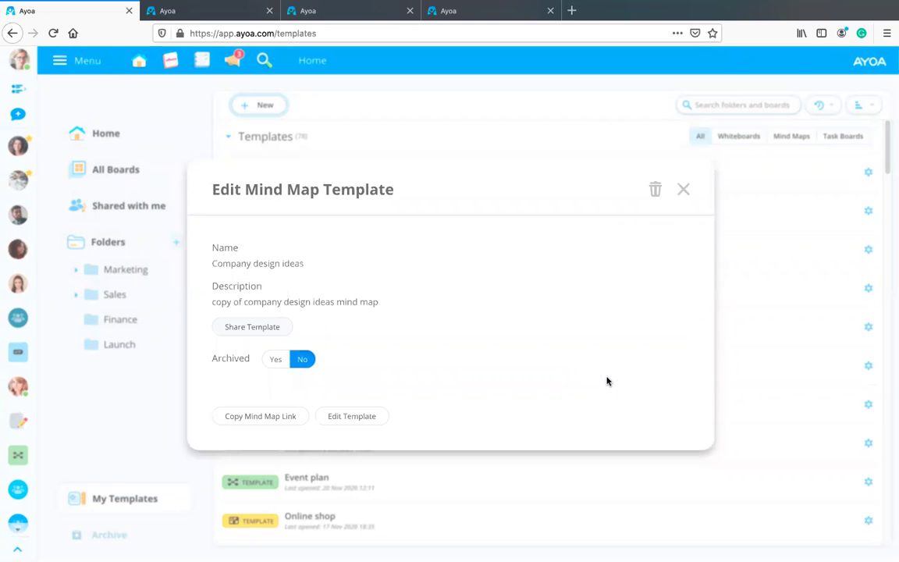
left_click(684, 195)
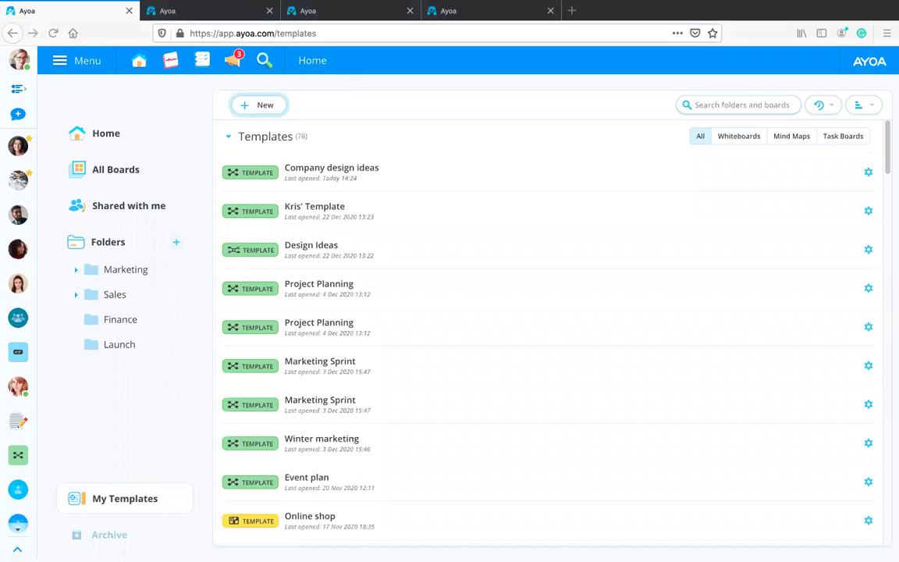
- Go to the Home dashboard and view the Finance, Marketing, Sales and Launch folders
left_click(312, 64)
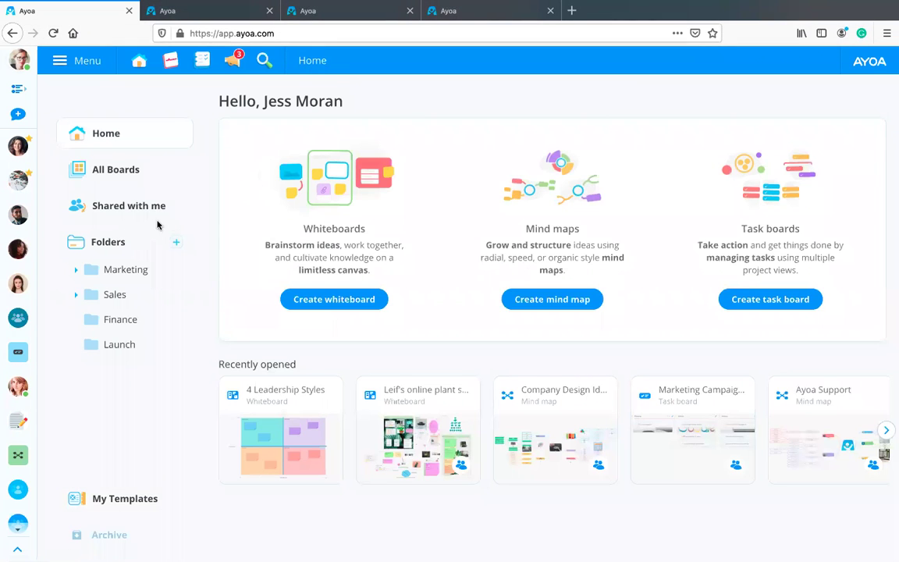
left_click(105, 243)
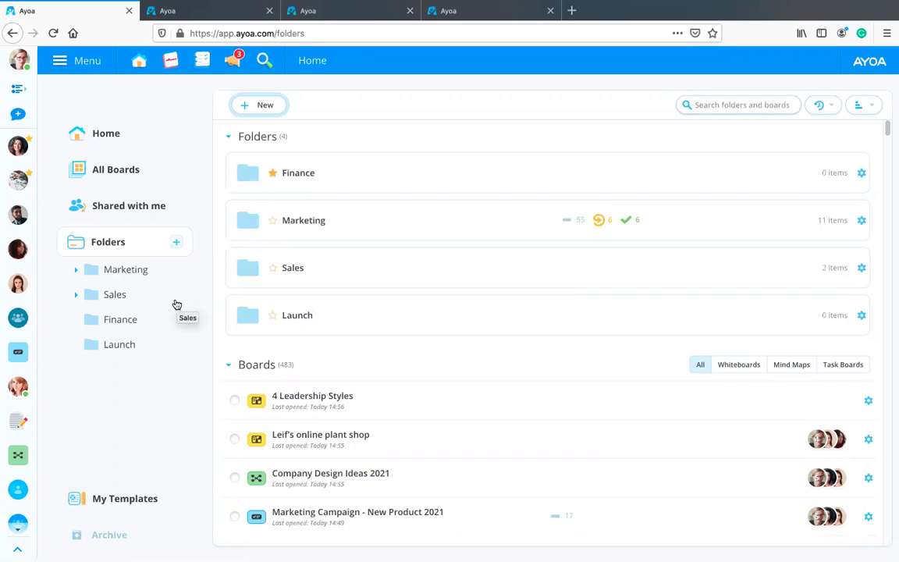
- Star the Marketing folder, then the Launch folder, to pin them
left_click(272, 220)
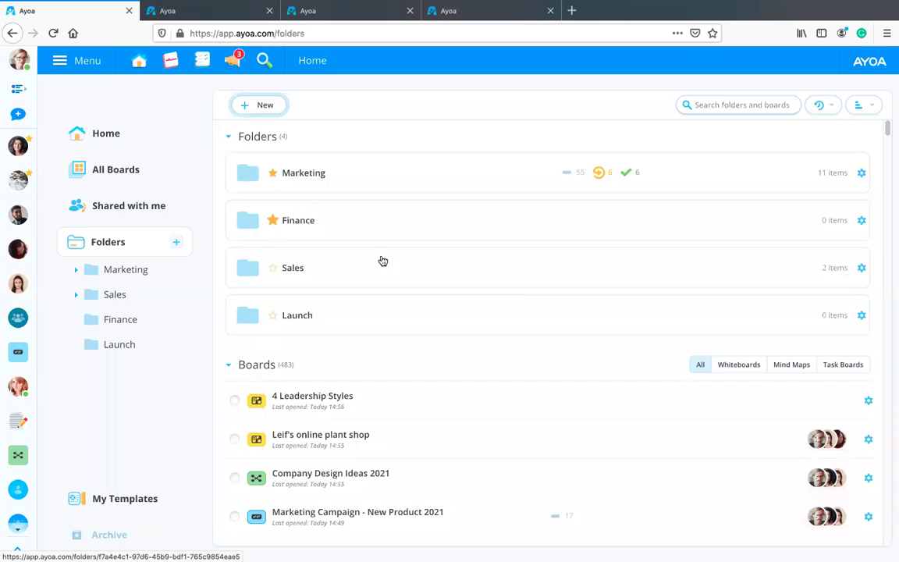
left_click(273, 315)
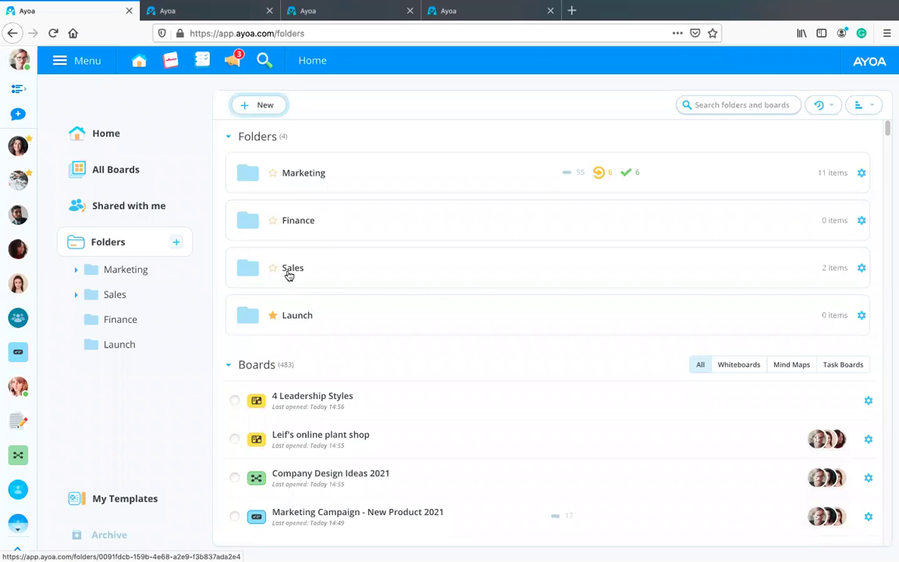
scroll(339, 283, "down", 1)
scroll(340, 282, "up", 1)
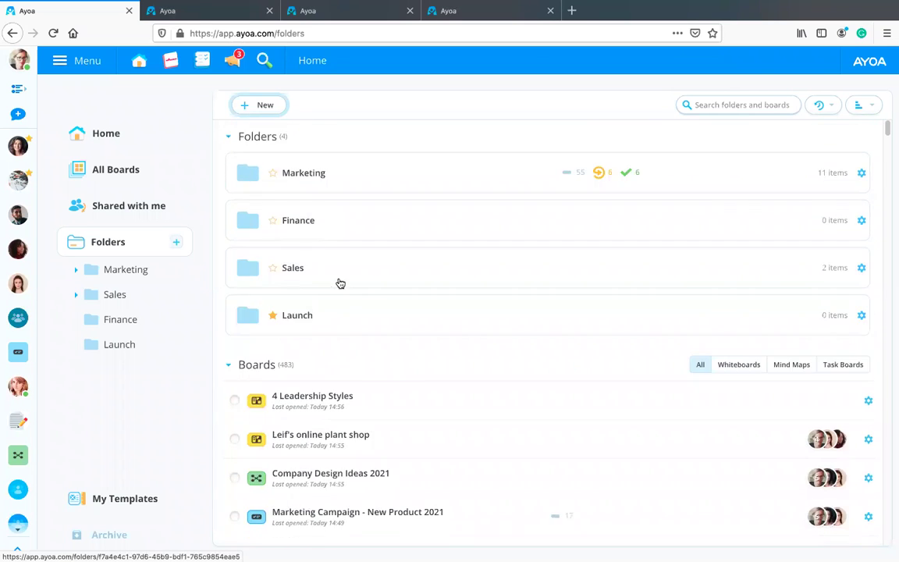
- Create a new folder named Favourite
left_click(265, 105)
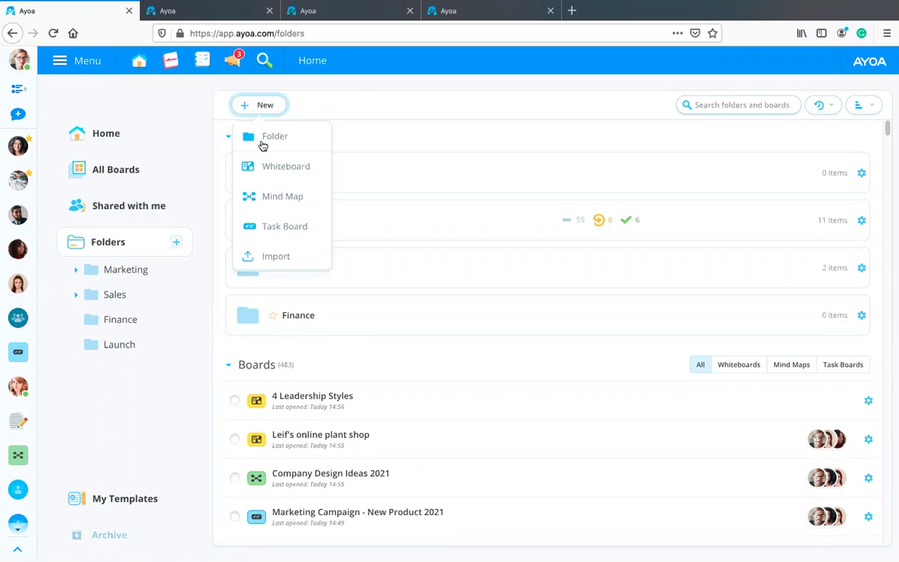
left_click(272, 136)
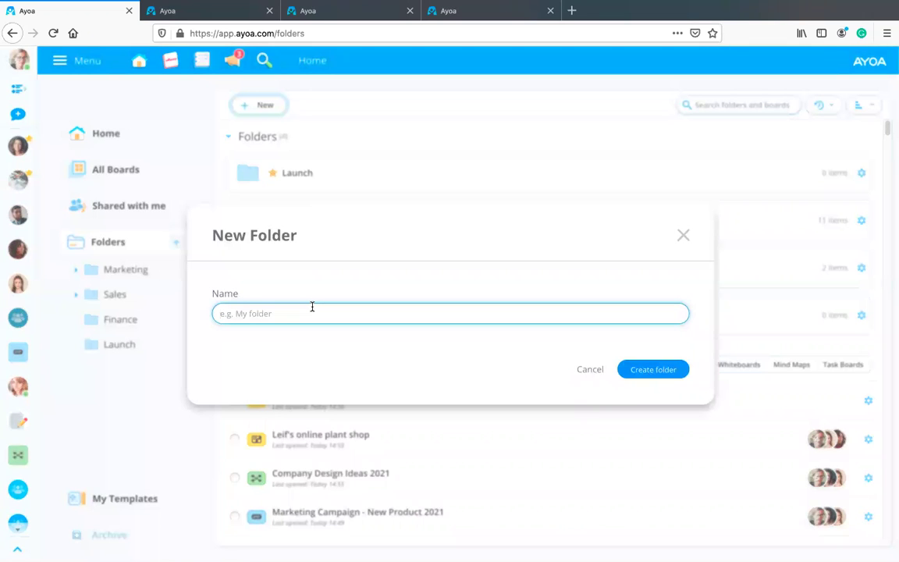
type("Favourite")
left_click(655, 369)
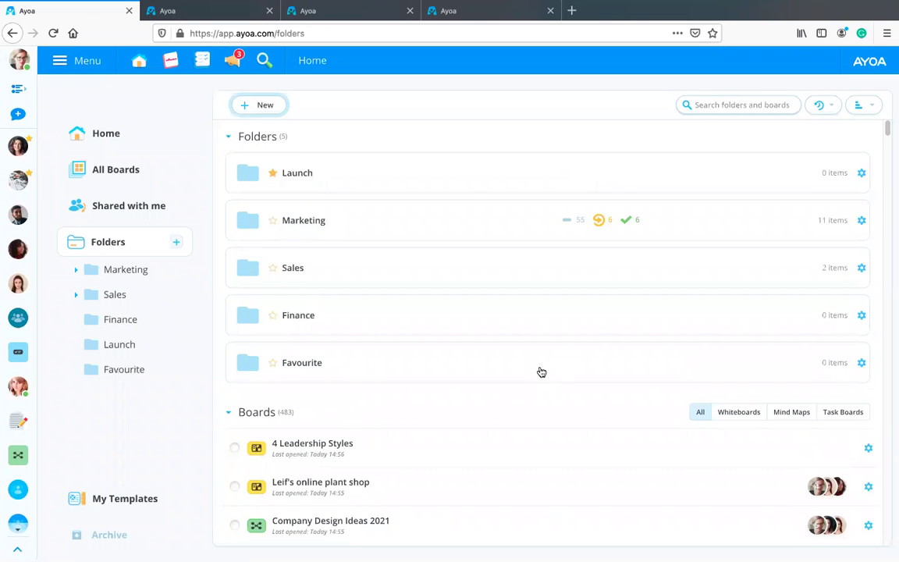
scroll(323, 367, "down", 2)
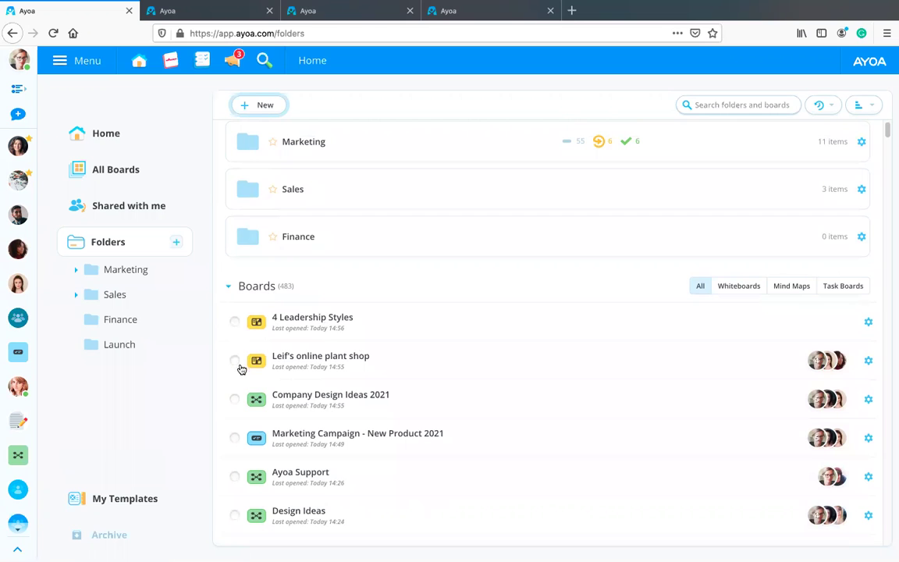
- Drag the 4 Leadership Styles board into the Finance folder, skip the cover image, and go Home
left_click_drag(312, 318, 297, 235)
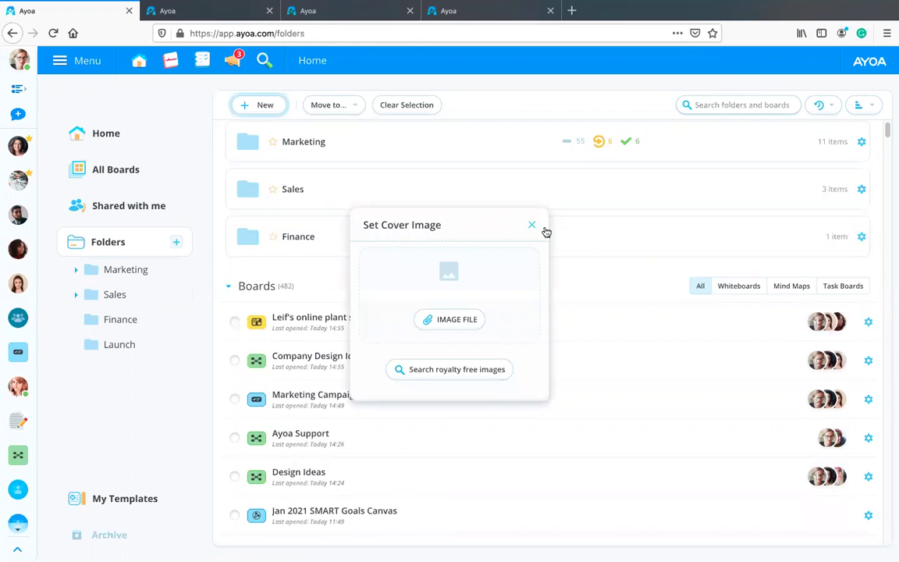
left_click(532, 226)
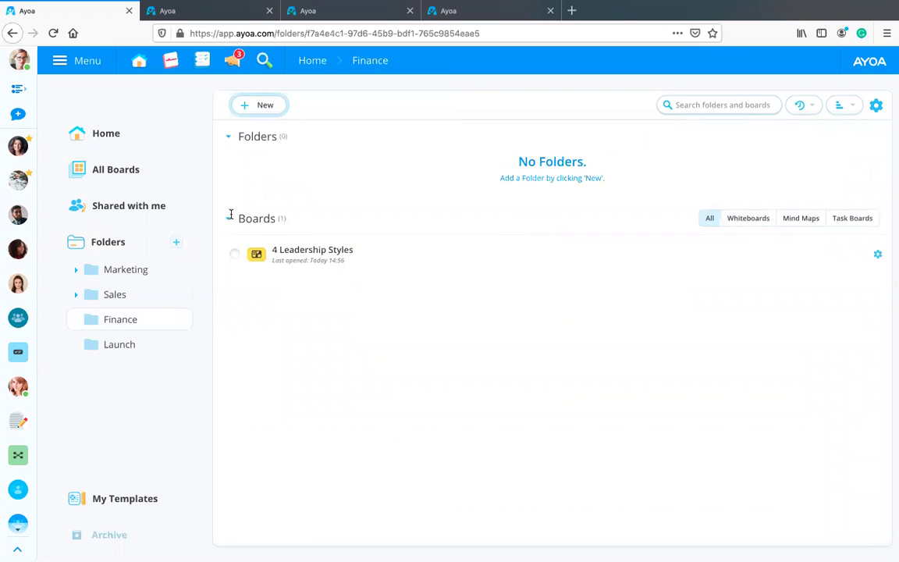
left_click(317, 63)
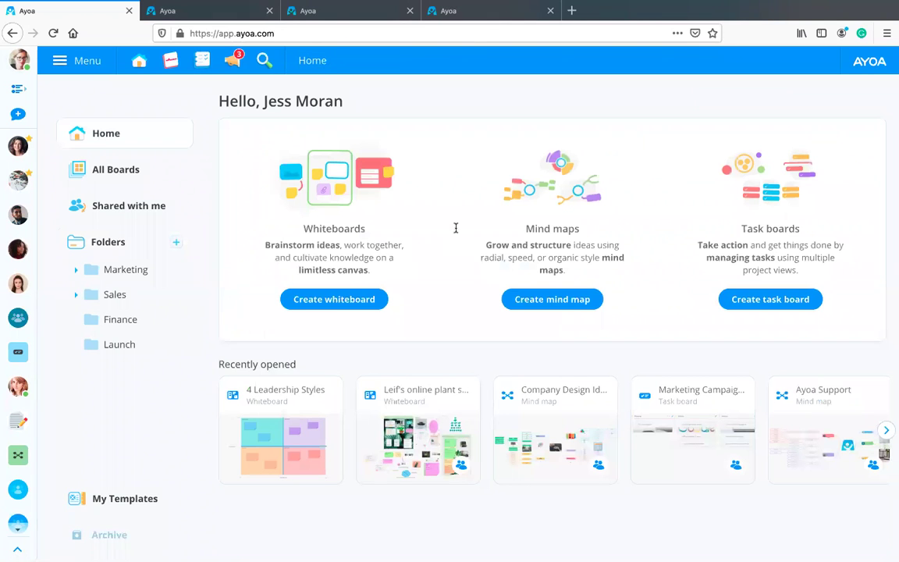
- Pan the Ayoa Support mind map to its centre node and the Weekly Webinar and Road Map branches
left_click(301, 15)
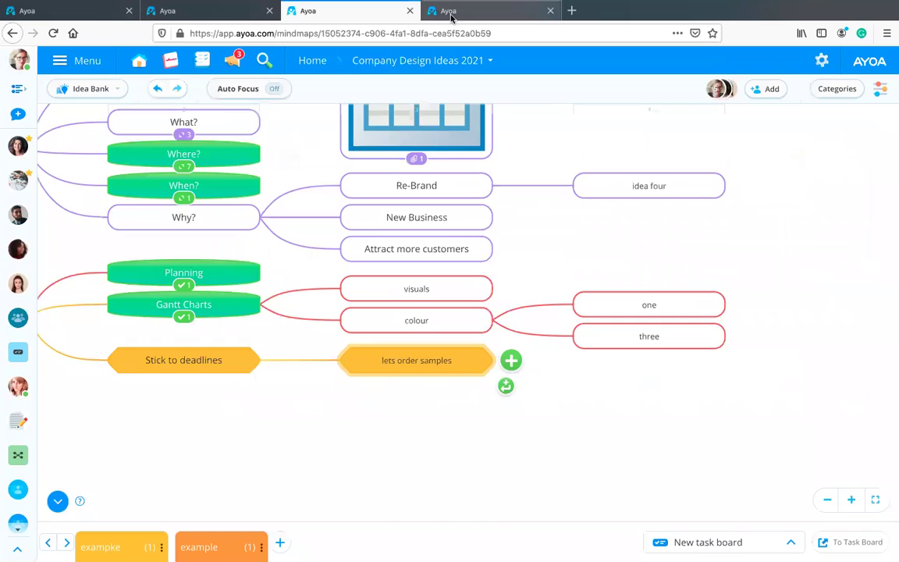
left_click(451, 15)
left_click_drag(255, 229, 638, 311)
left_click_drag(474, 349, 472, 399)
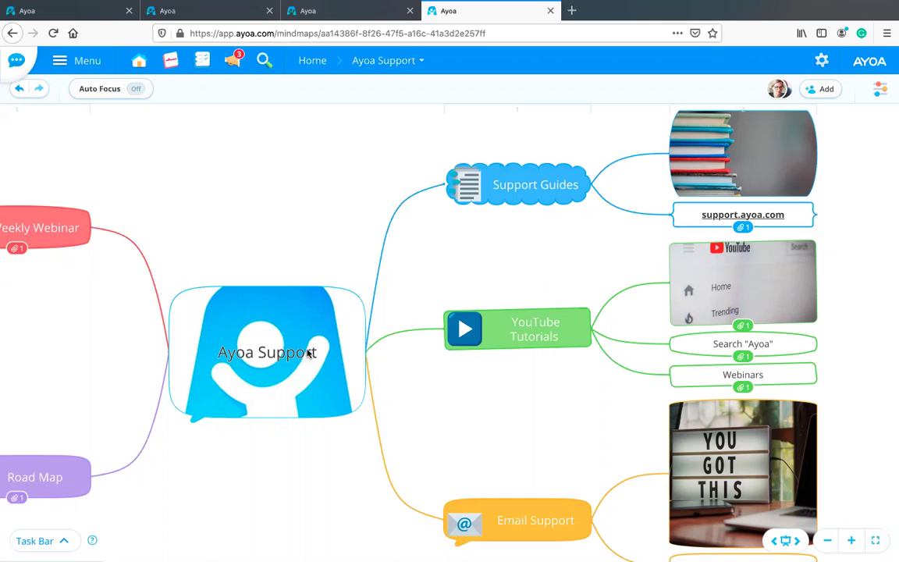
left_click_drag(257, 164, 351, 194)
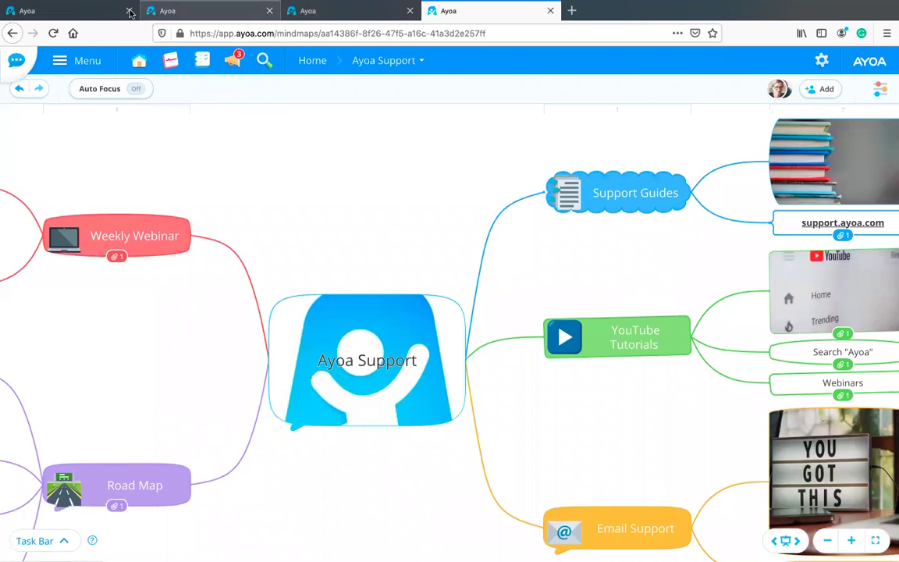
- Switch between the Marketing Campaign task board and the Company Design Ideas 2021 mind map
left_click(172, 8)
left_click(299, 10)
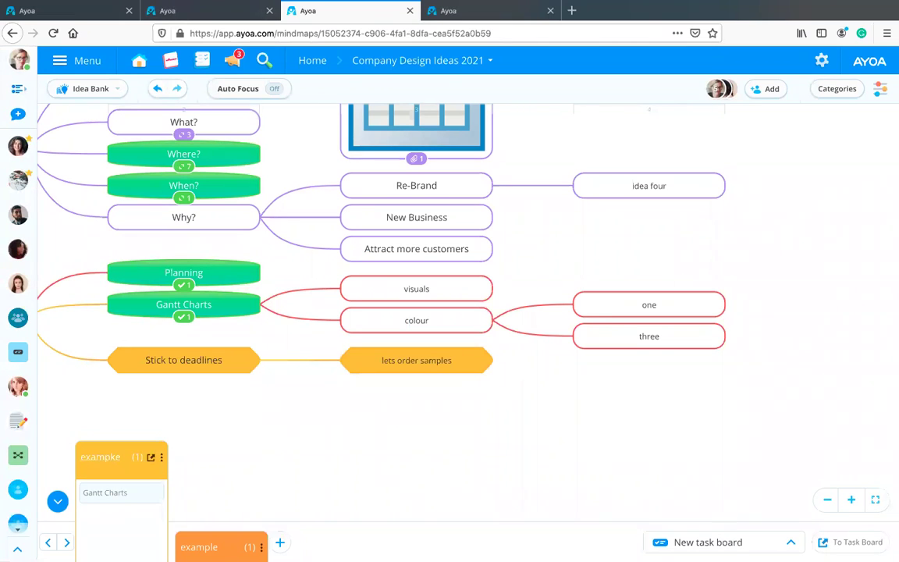
mouse_move(206, 477)
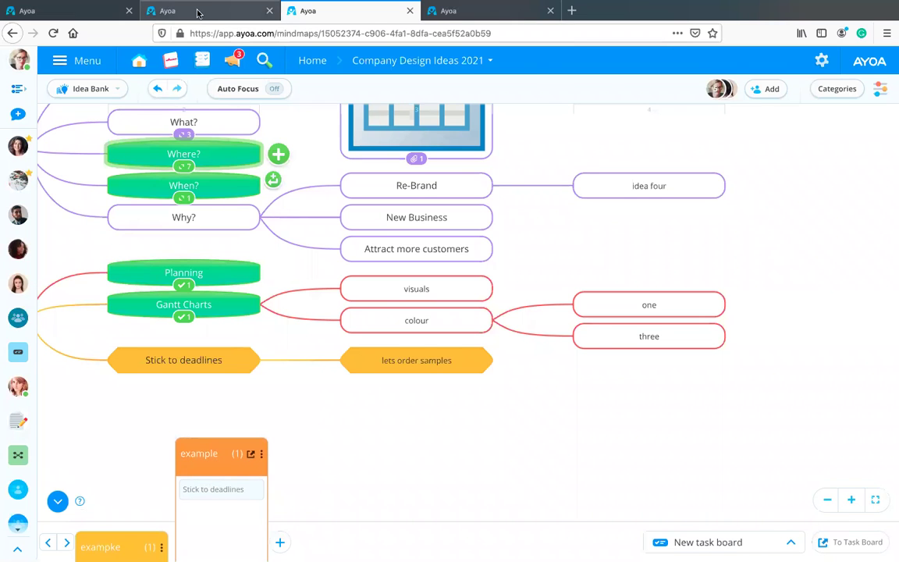
left_click(166, 9)
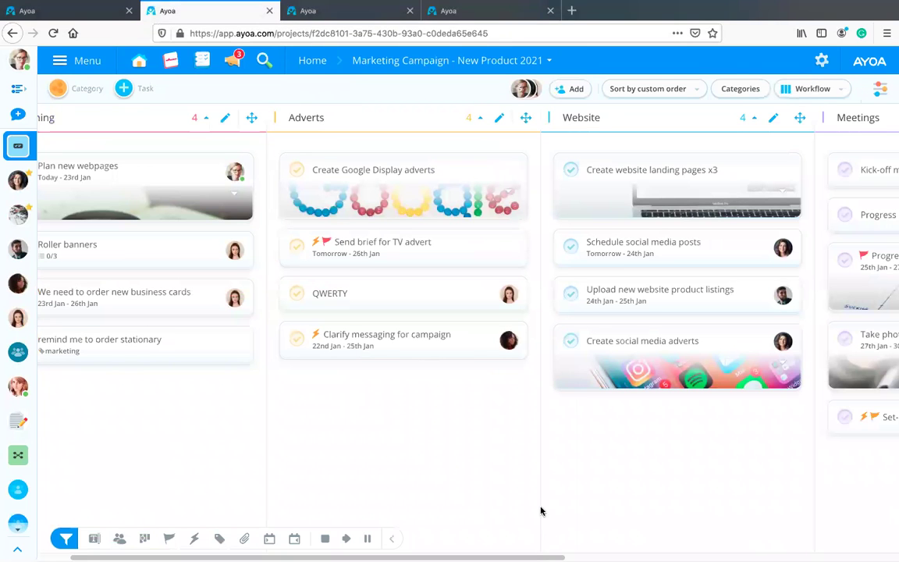
- Scroll the Marketing Campaign board to the Planning column, then return to the Company Design Ideas mind map
scroll(540, 509, "left", 1)
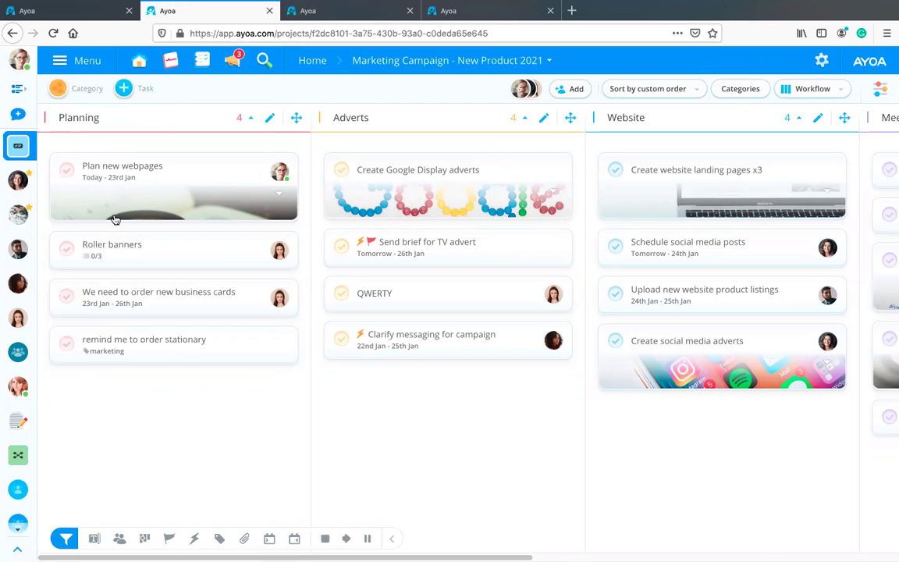
left_click(344, 11)
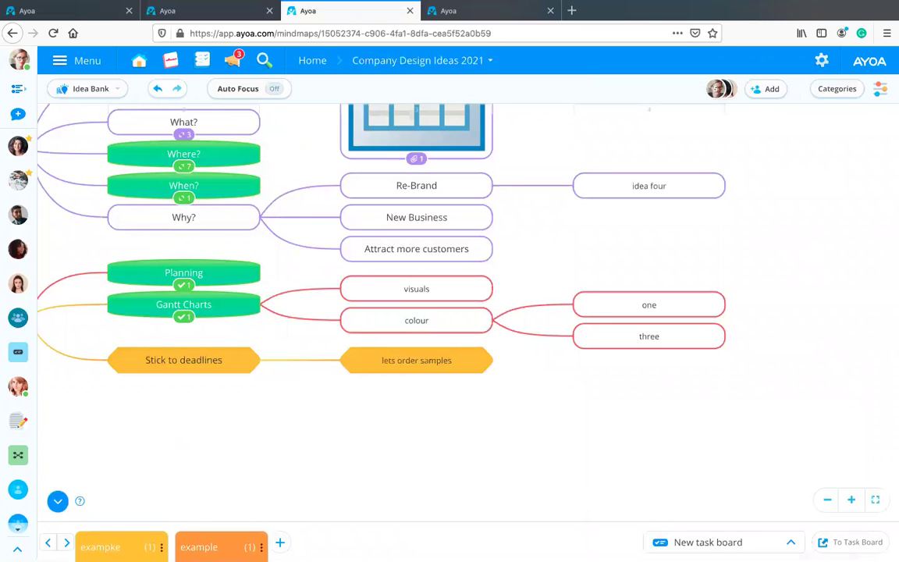
- Rename the linked task board's exampke category to example, then go back to the mind map
left_click(850, 546)
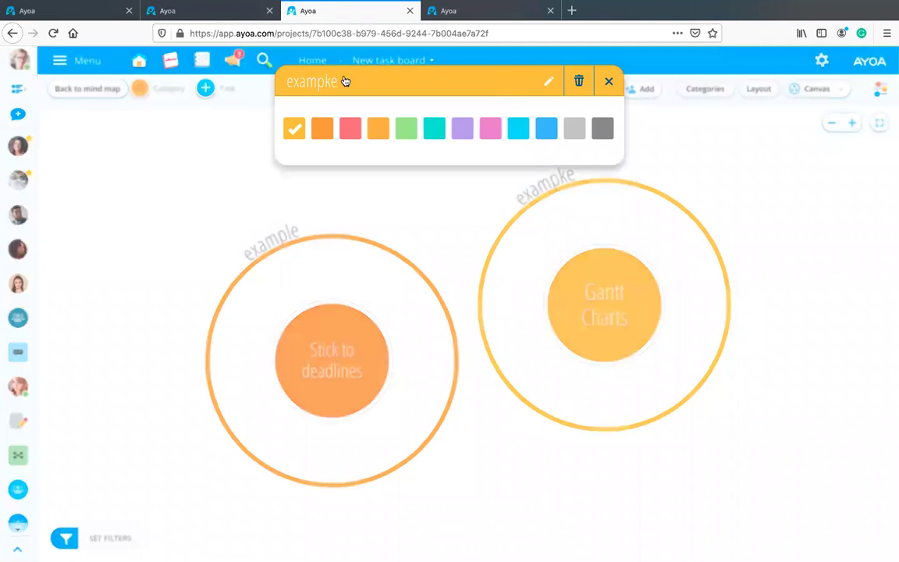
left_click(343, 81)
left_click(321, 81)
key("BackSpace")
type("l")
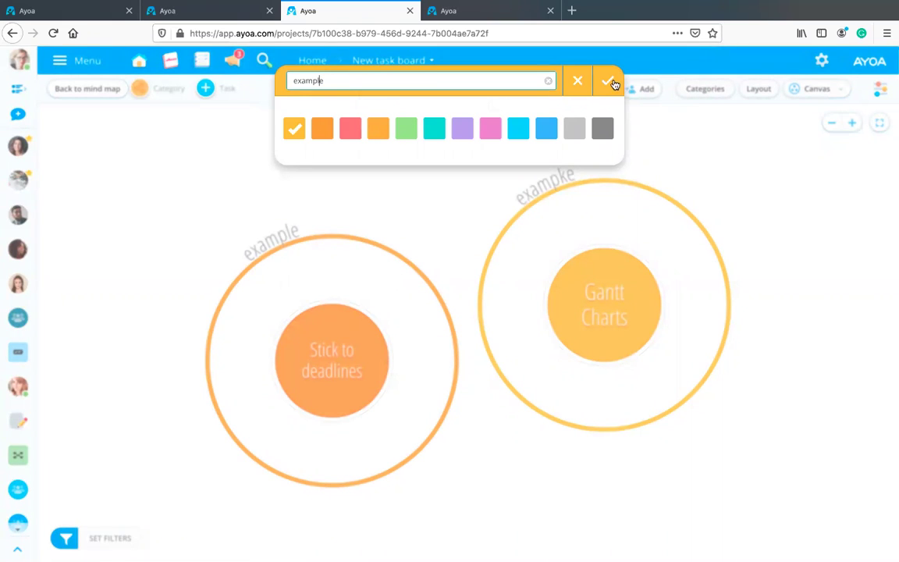
left_click(611, 83)
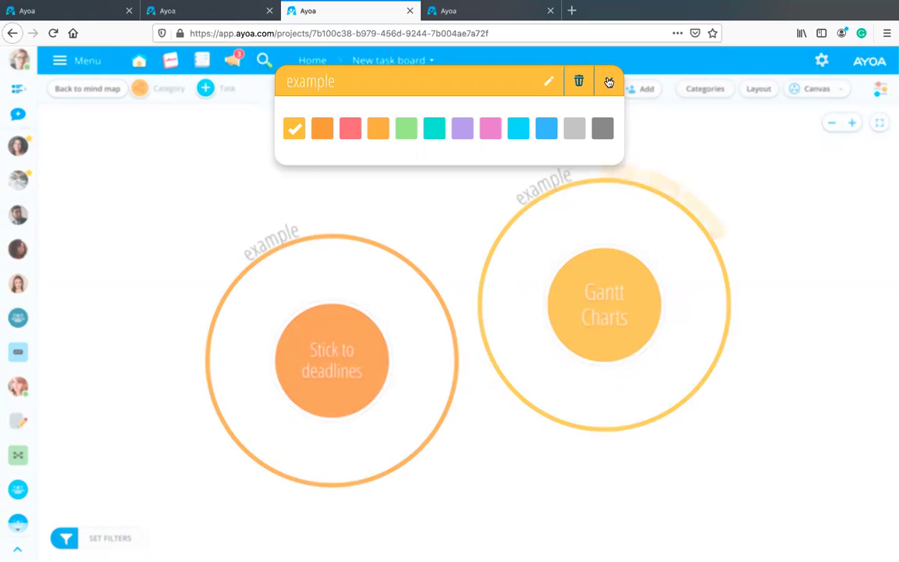
left_click(394, 216)
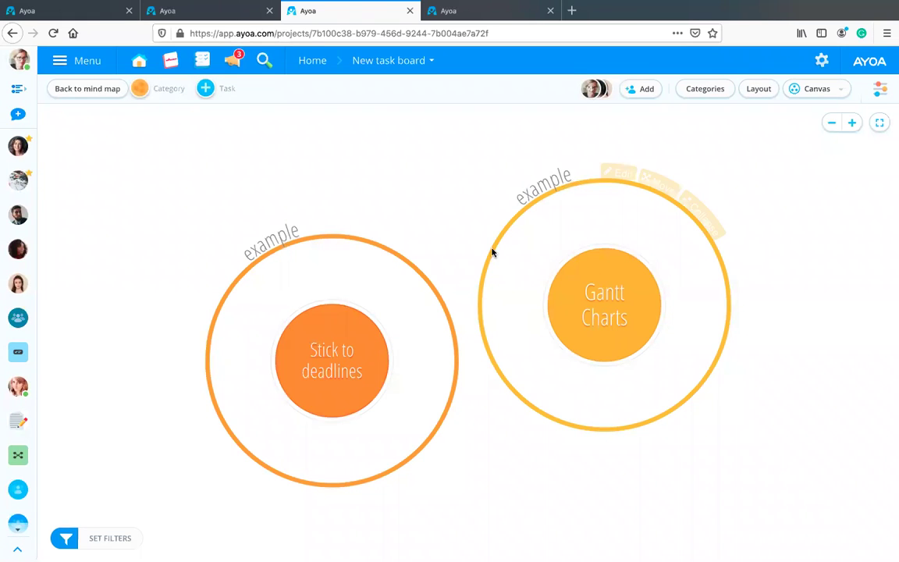
left_click(111, 91)
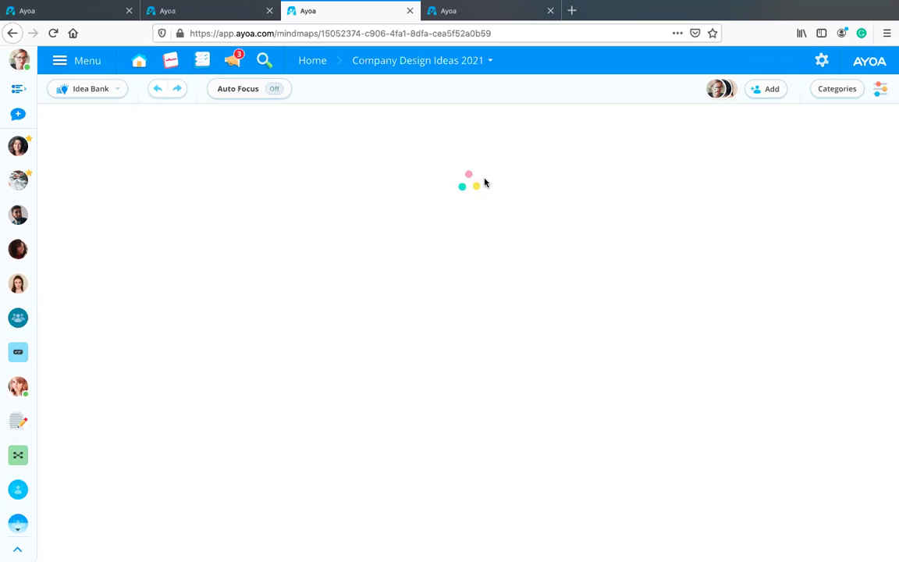
left_click(319, 59)
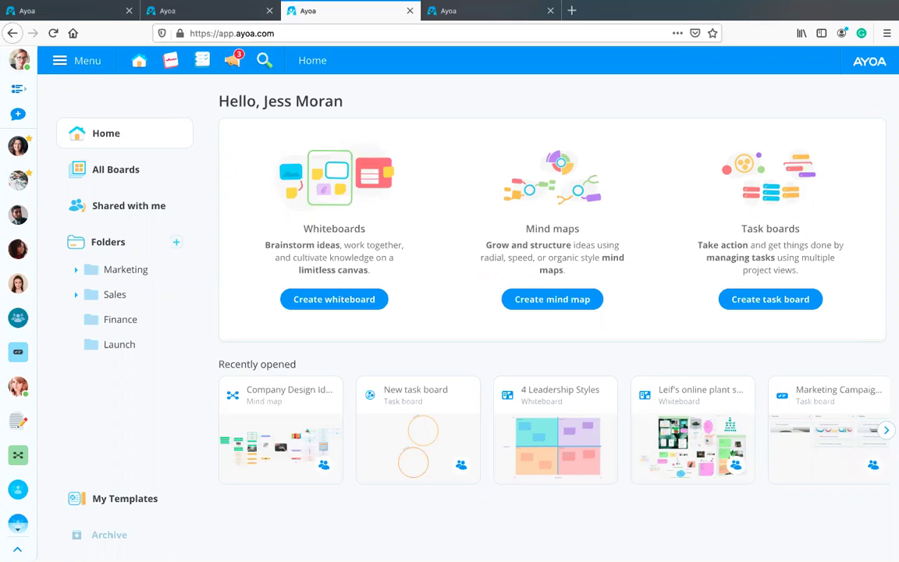
- Scroll the Ayoa Support map to the Support Guides, YouTube Tutorials and Email Support branches, then go Home
left_click(422, 8)
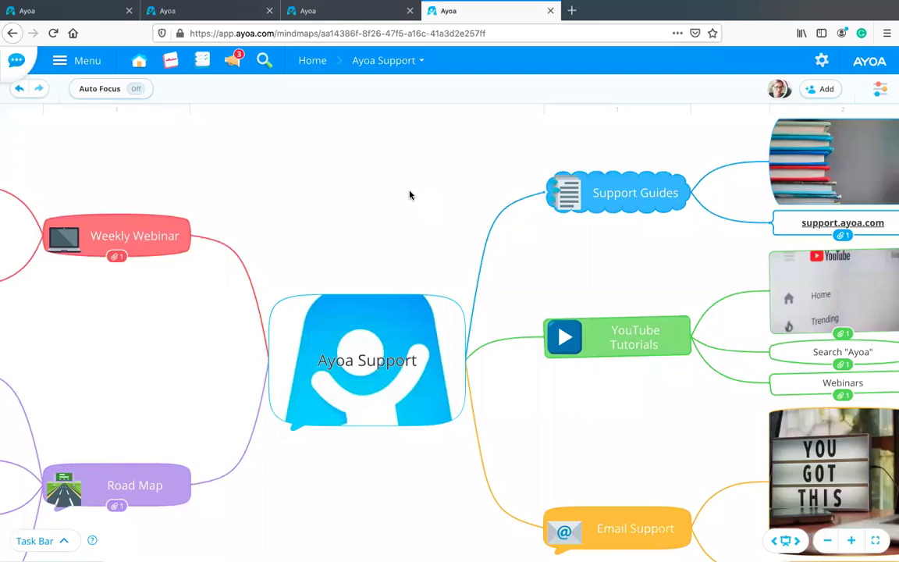
scroll(652, 315, "right", 4)
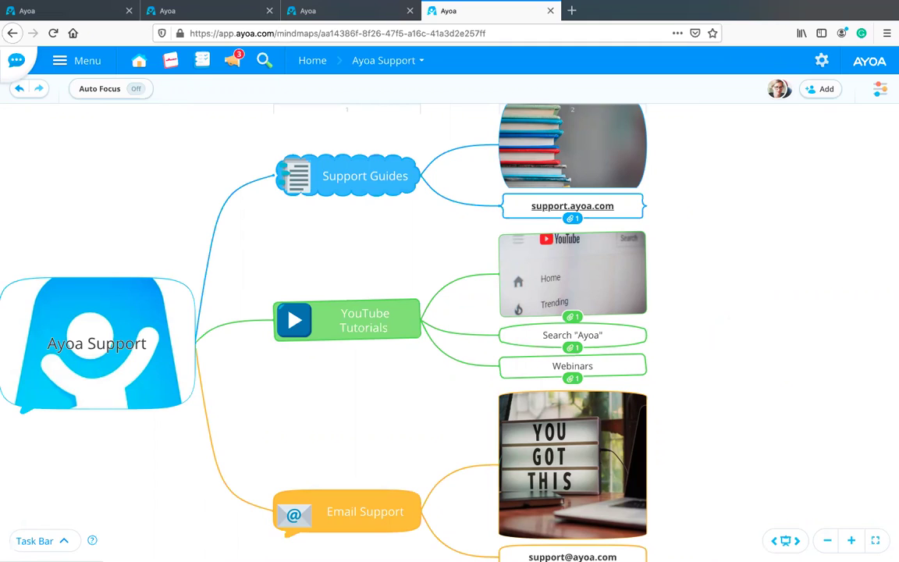
mouse_move(211, 343)
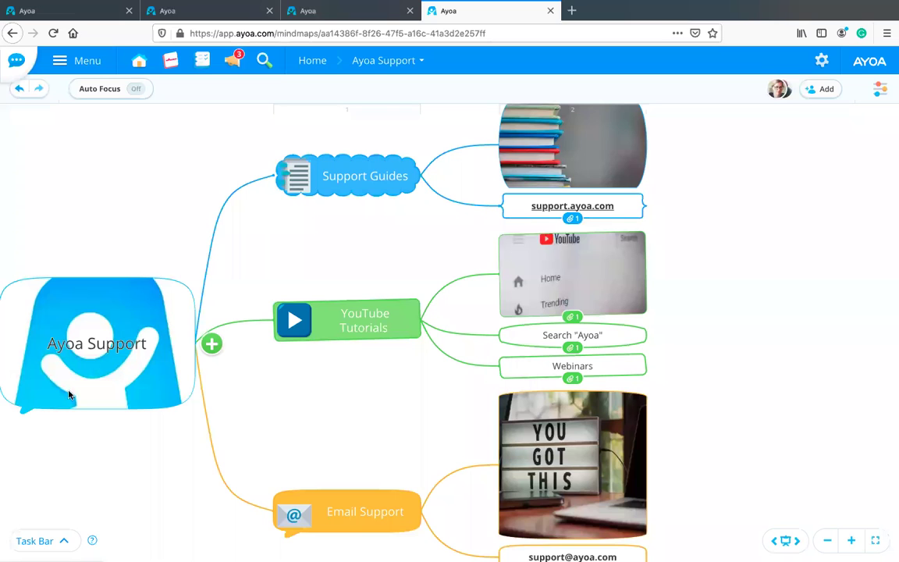
left_click(76, 13)
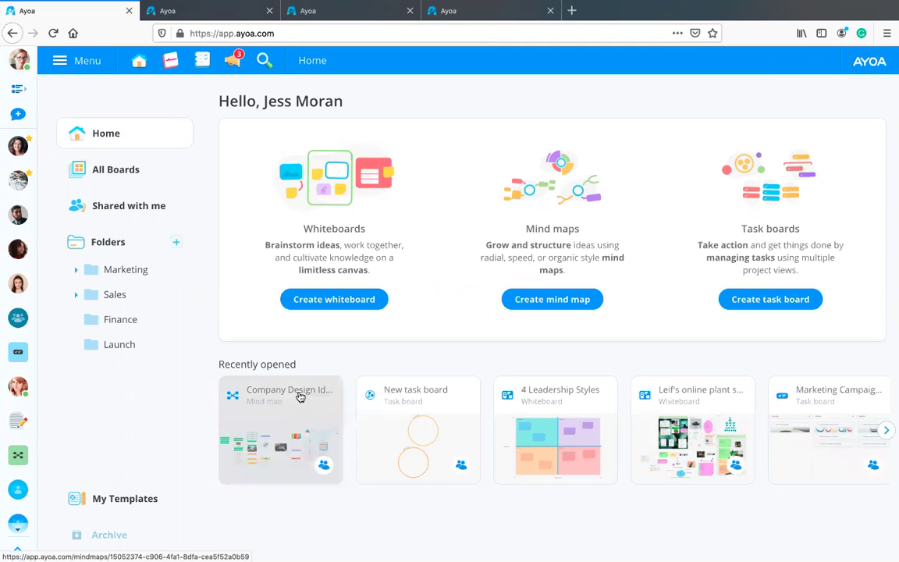
- Set Archived to Yes in the Marketing Campaign - New Product 2021 board settings, then return Home
left_click(191, 11)
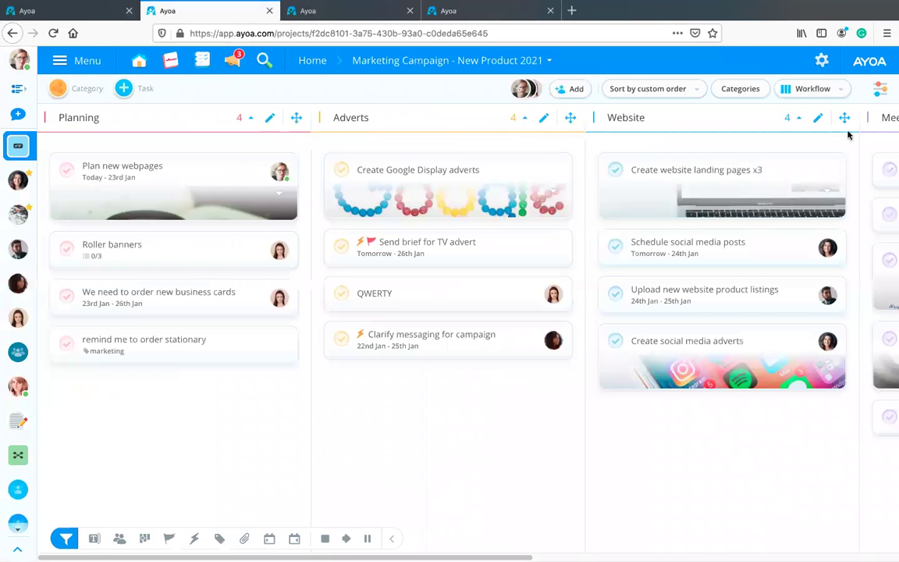
left_click(736, 56)
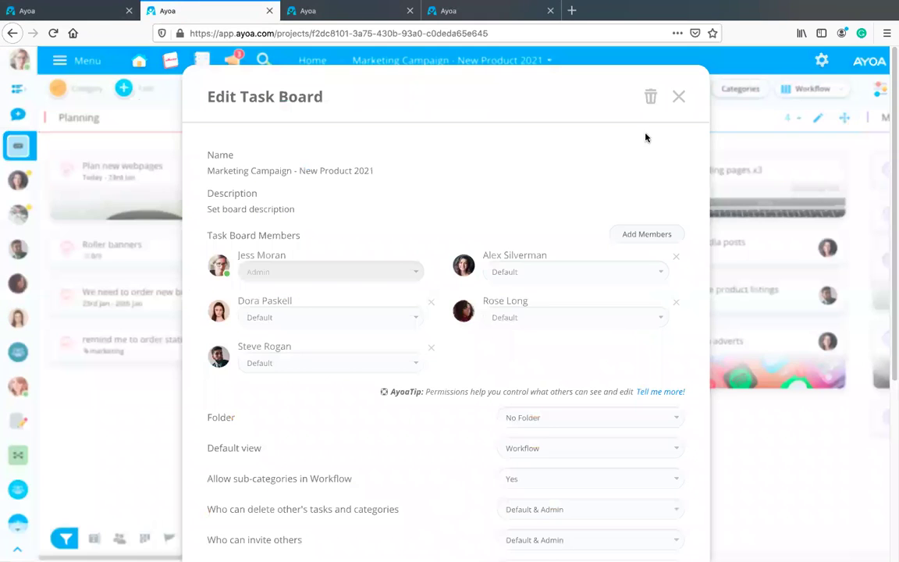
scroll(579, 152, "down", 3)
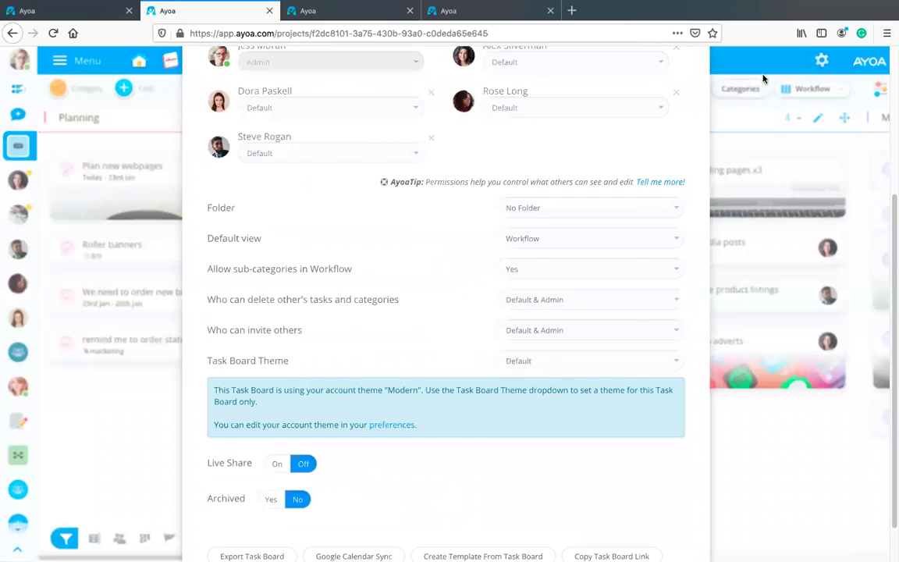
scroll(768, 78, "up", 1)
scroll(714, 85, "down", 3)
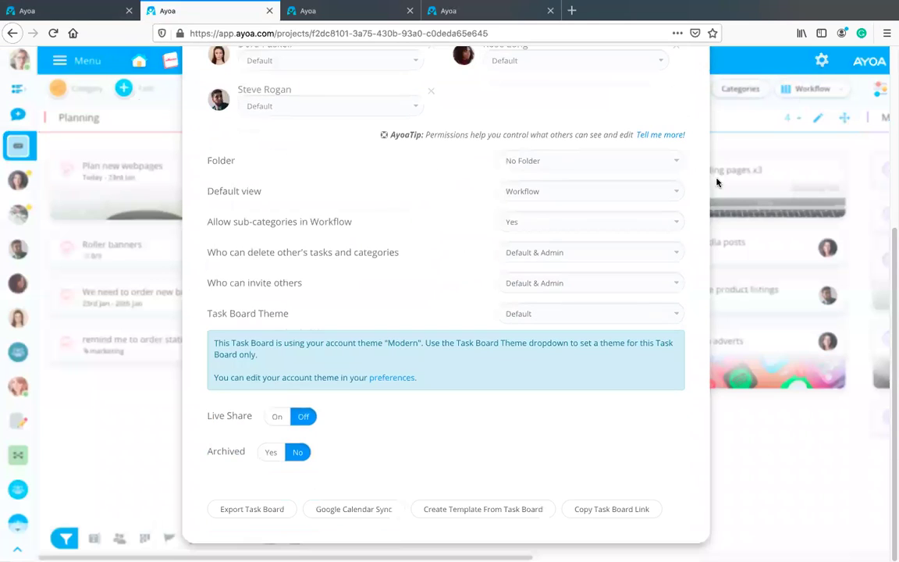
scroll(458, 312, "up", 3)
scroll(458, 313, "down", 3)
left_click(271, 452)
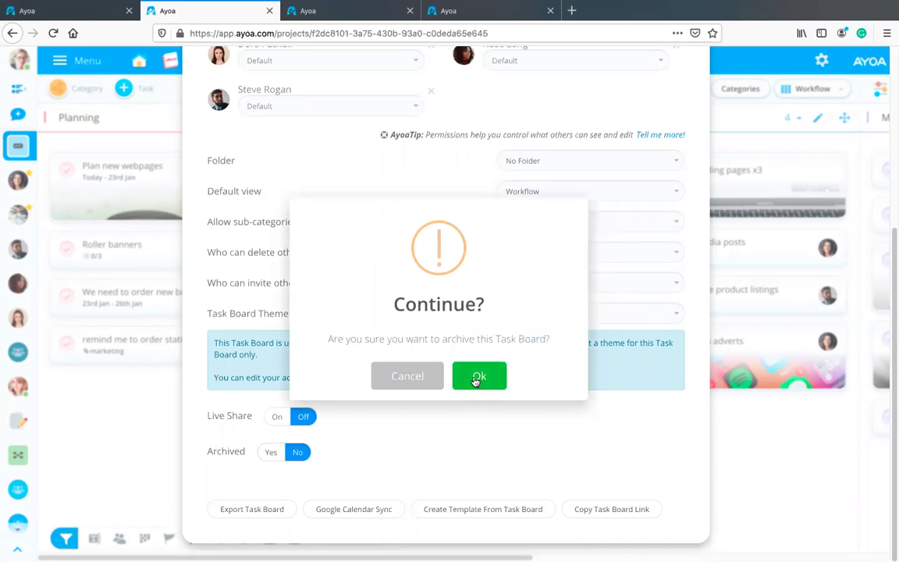
key("Return")
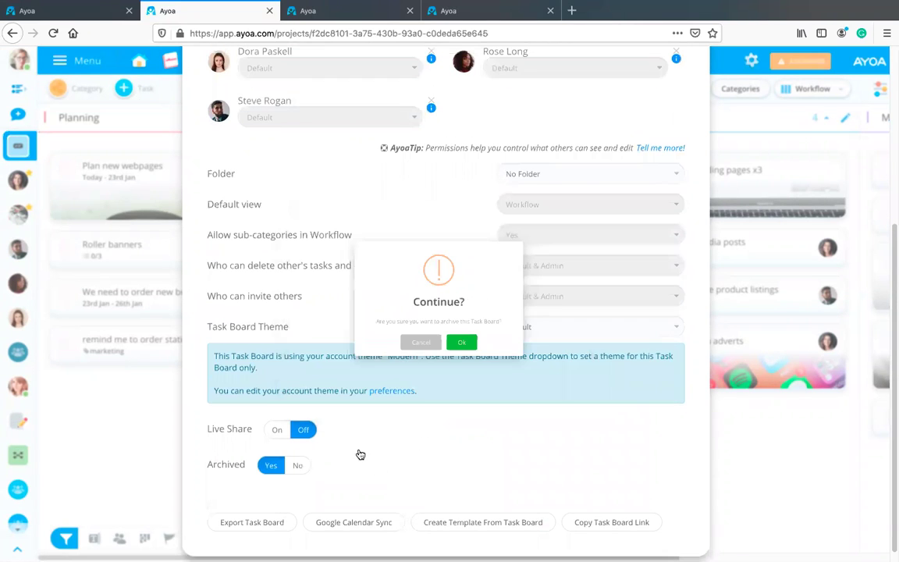
scroll(353, 447, "up", 5)
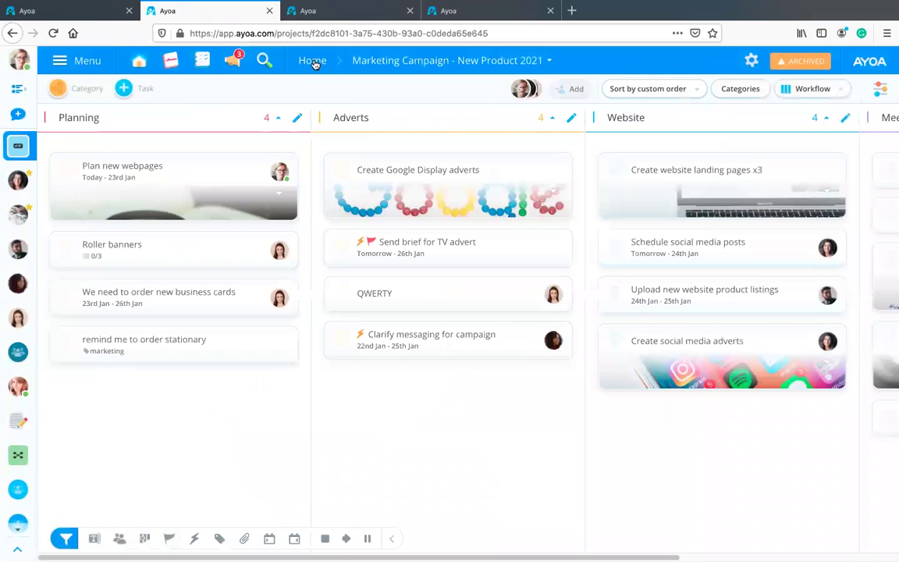
left_click(313, 60)
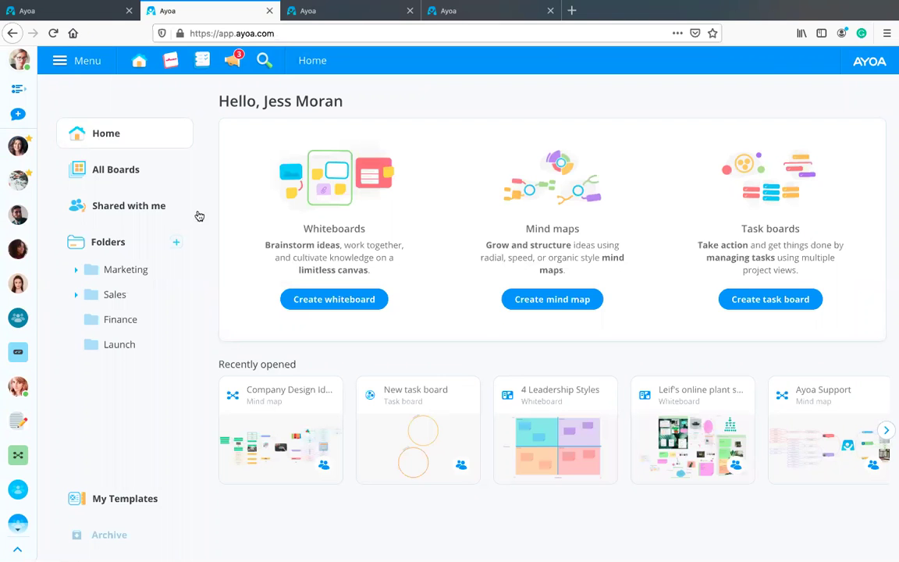
- Check the Archived Boards list for the Marketing Campaign board among the 16 archived boards
left_click(96, 537)
scroll(306, 234, "down", 2)
scroll(305, 244, "up", 2)
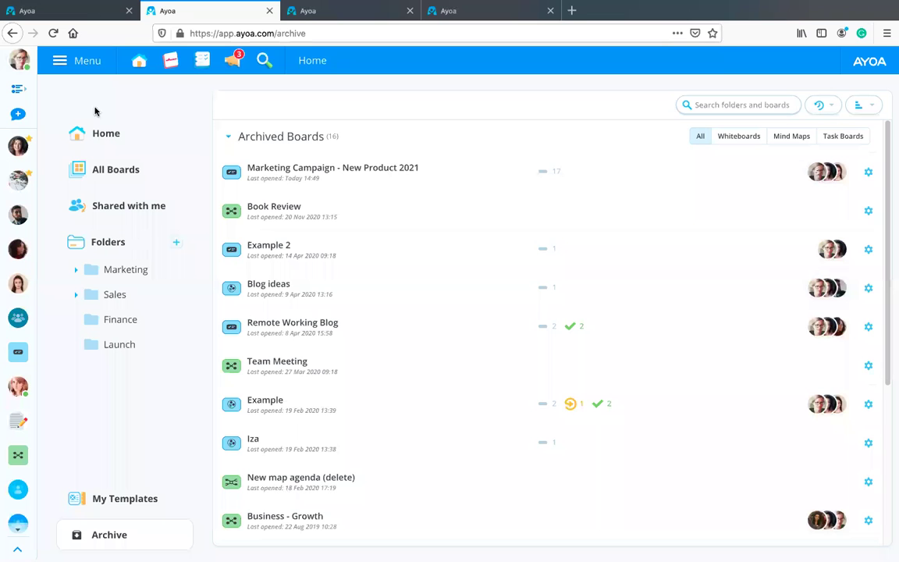
- Switch to the home dashboard tab and open the Company Design Ideas 2021 mind map
left_click(76, 15)
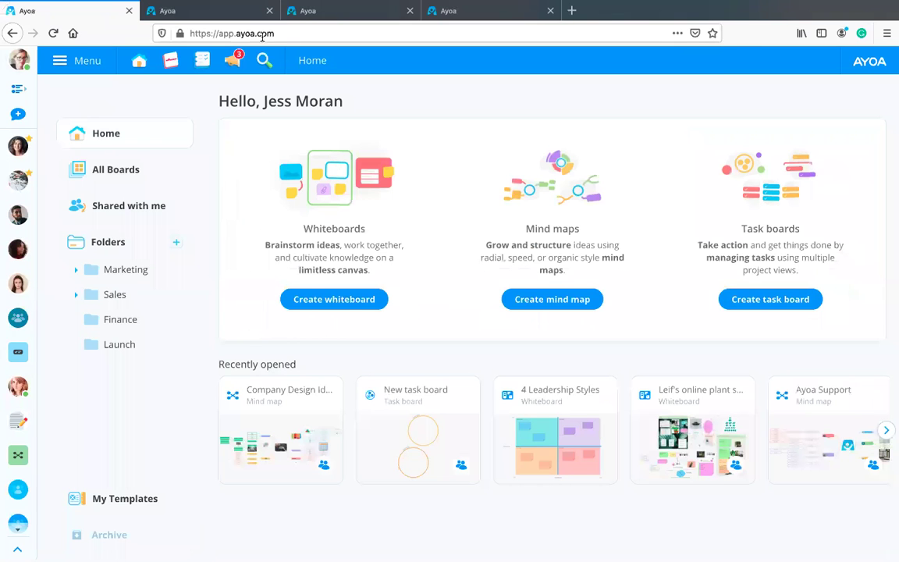
left_click(235, 17)
left_click(342, 15)
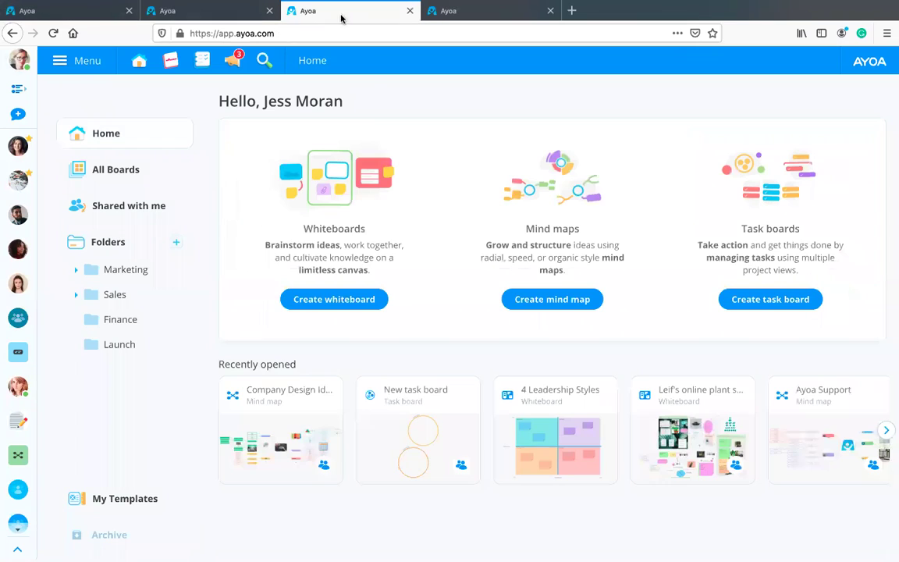
left_click(303, 392)
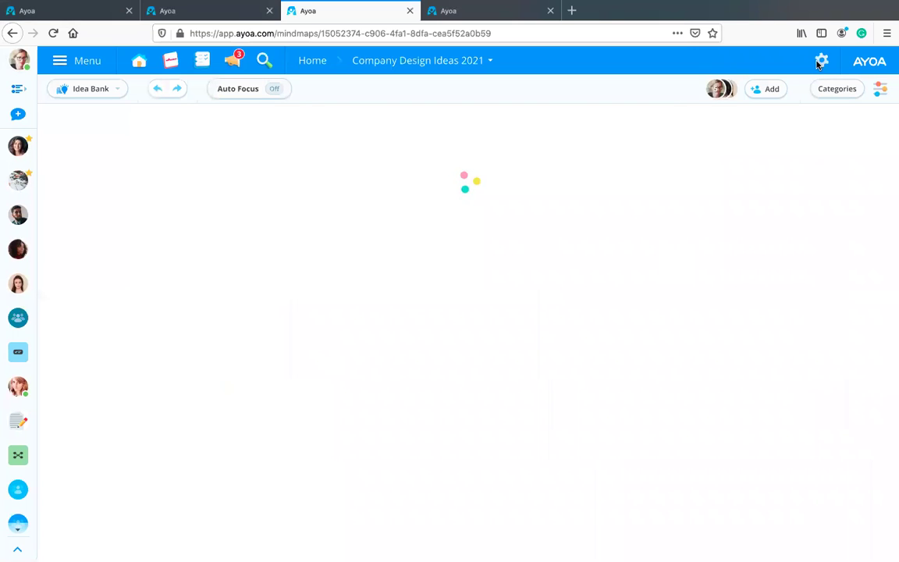
left_click(821, 61)
scroll(434, 312, "down", 3)
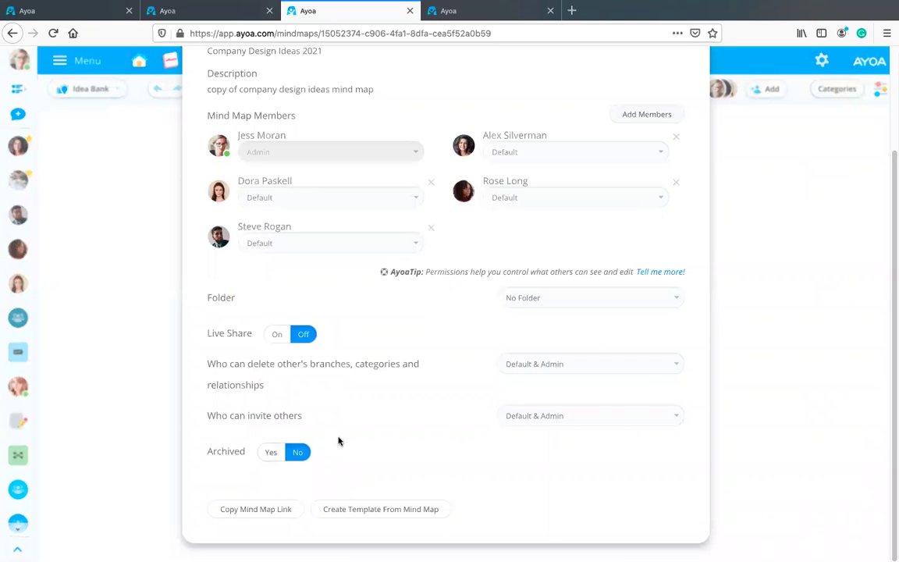
scroll(358, 429, "up", 2)
scroll(359, 429, "down", 2)
scroll(687, 148, "up", 3)
left_click(678, 96)
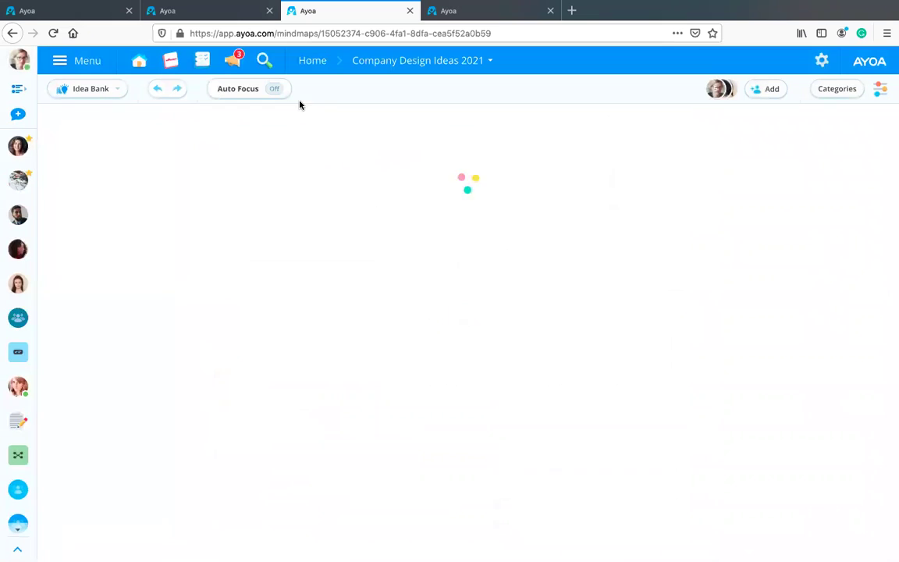
left_click(310, 62)
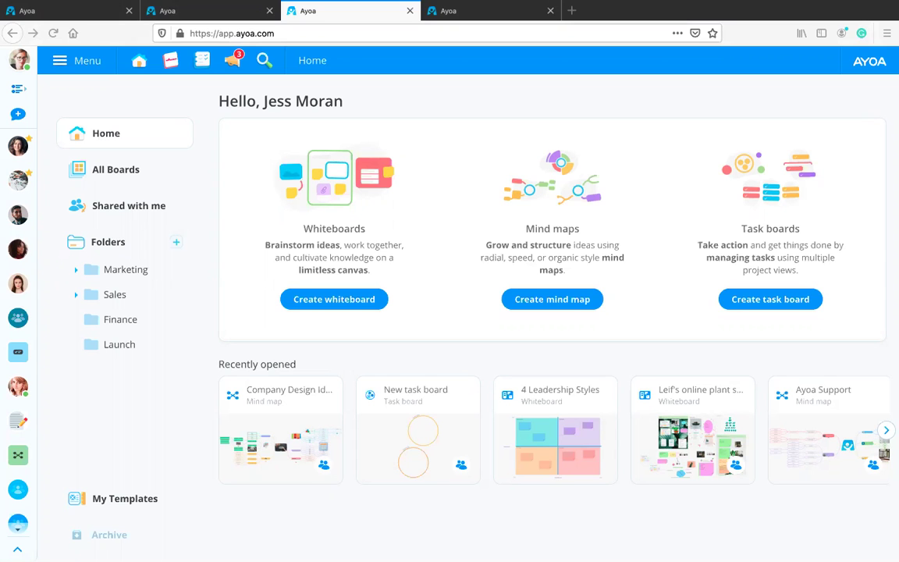
- On the Ayoa Support map, open the YouTube playlist attached to the YouTube Tutorials branch
left_click(429, 27)
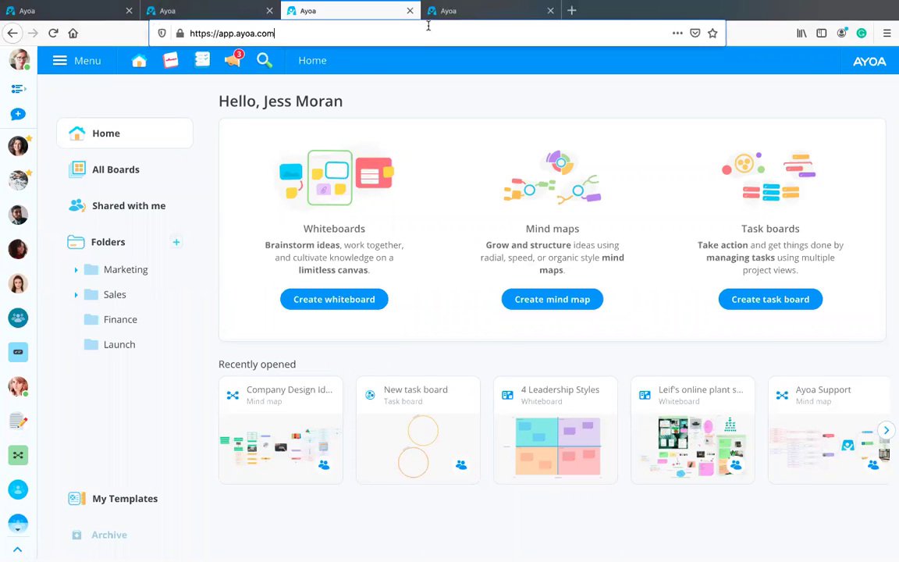
left_click(436, 11)
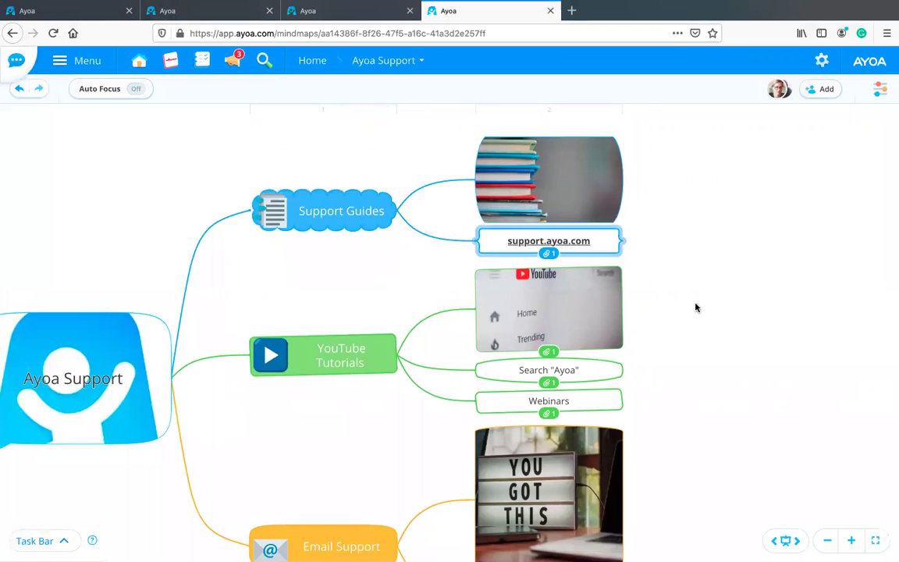
left_click(474, 297)
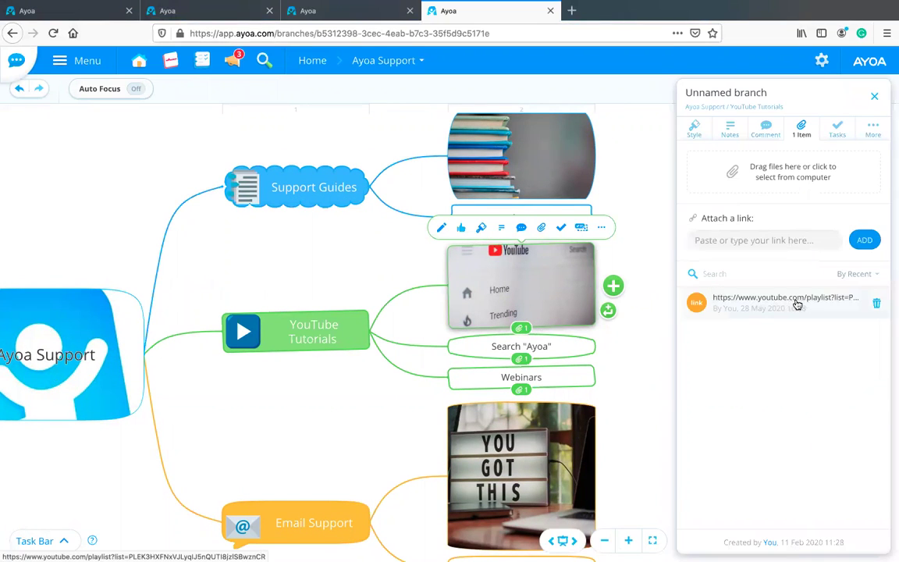
left_click(732, 302)
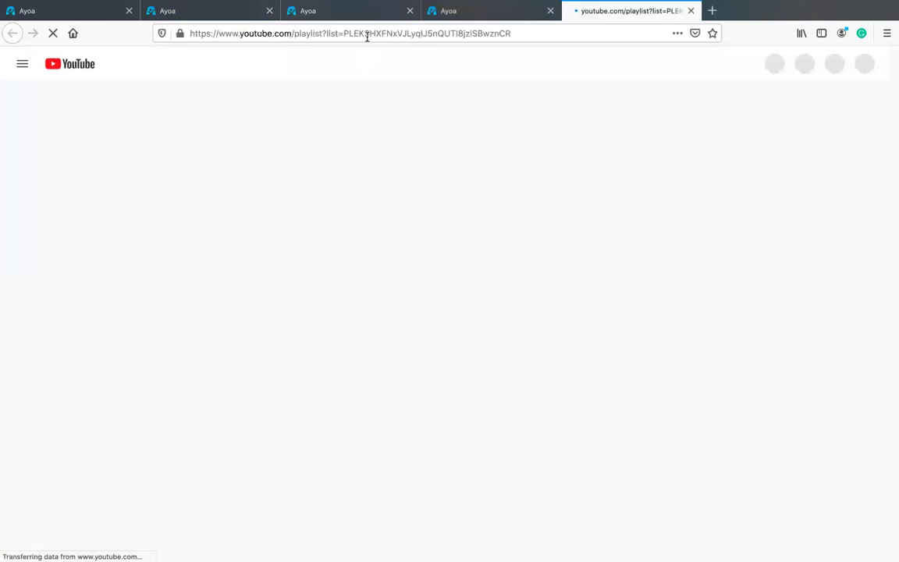
- Copy the 'Ayoa - YouTube' playlist URL from the address bar and close that tab
right_click(368, 33)
left_click(394, 70)
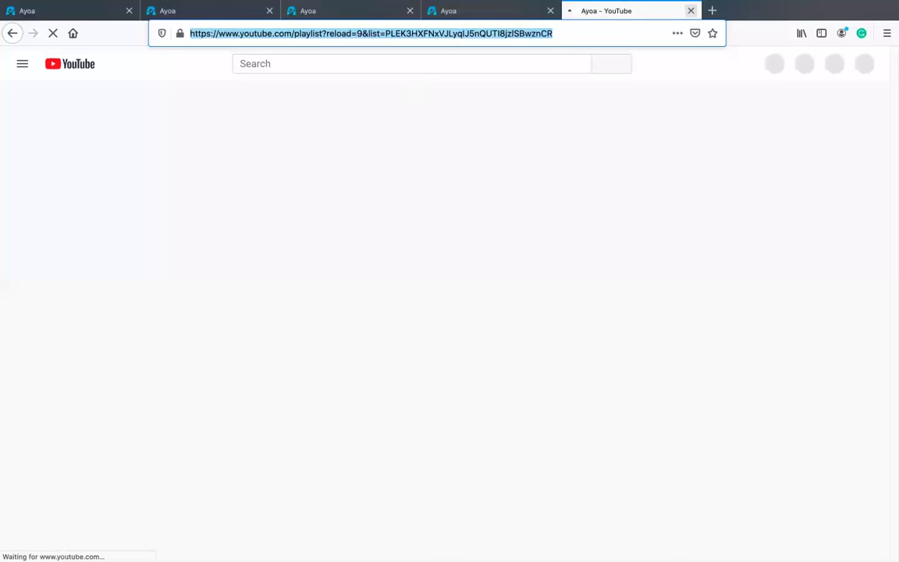
left_click(691, 11)
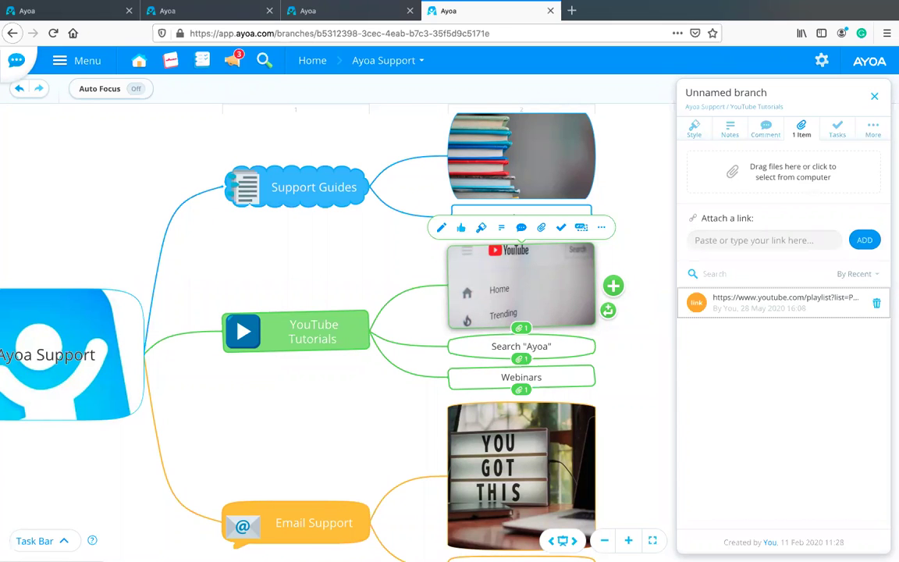
- Close the branch details panel and pan toward the Email Support, Weekly Webinar and Road Map branches
left_click(212, 285)
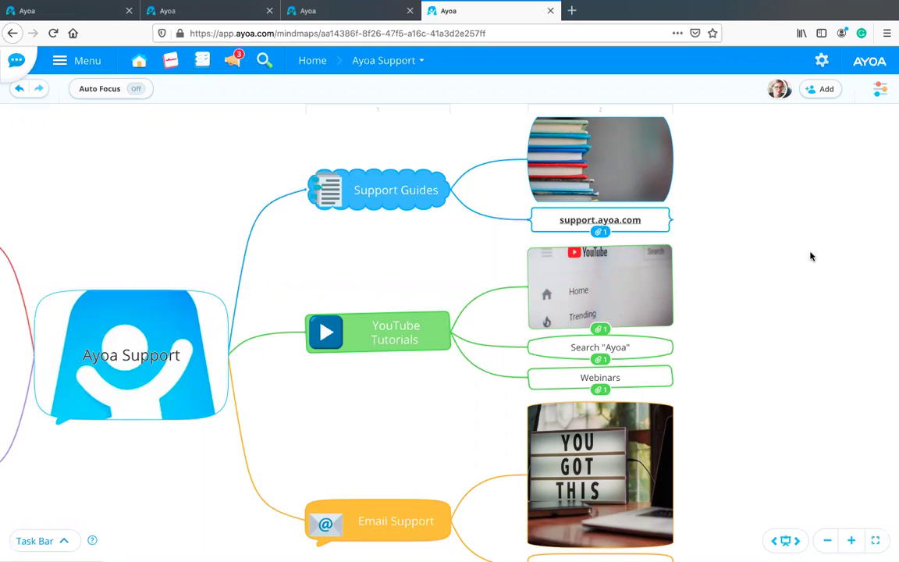
scroll(462, 230, "down", 2)
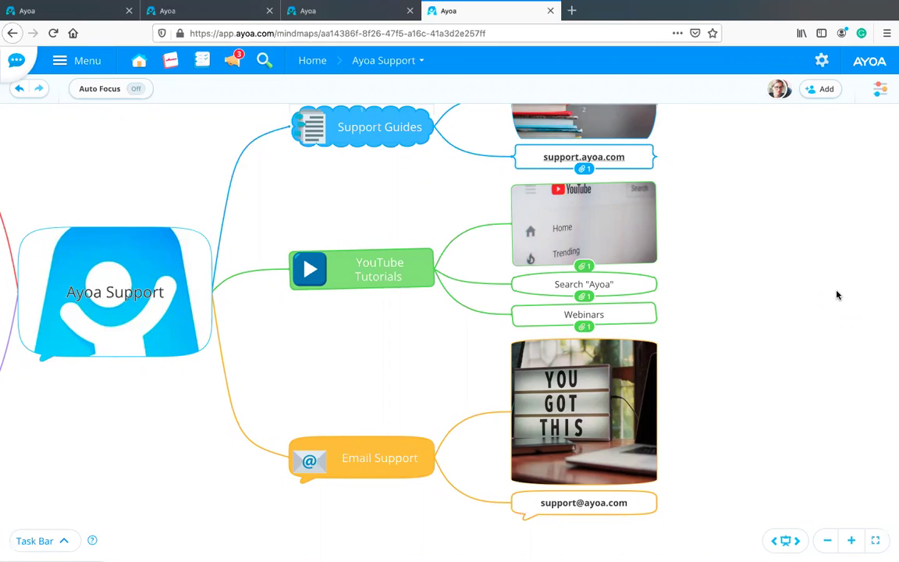
scroll(786, 195, "down", 2)
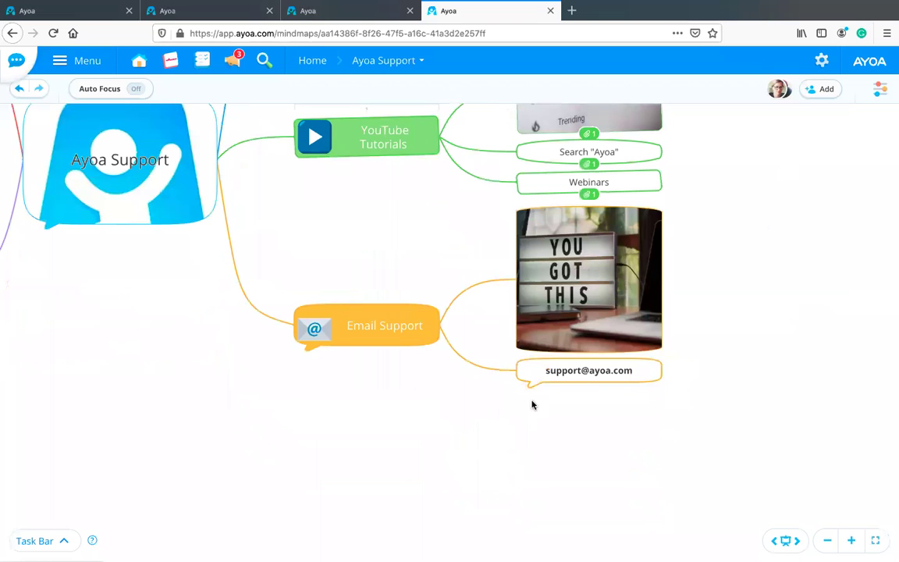
left_click_drag(347, 264, 558, 355)
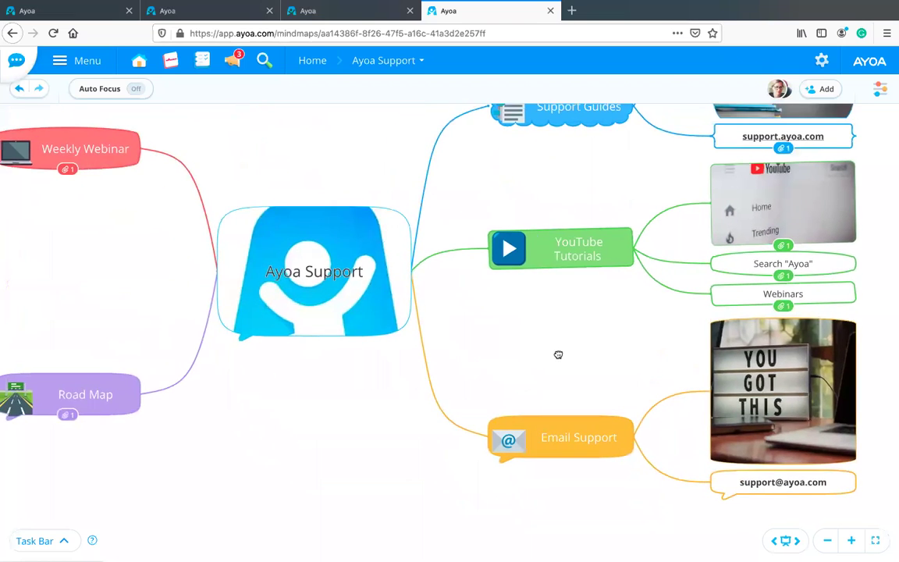
- Pan to show Weekly Webinar's two dated sessions and Road Map's Languages, Zoom Intergration and Present Mind Maps
left_click_drag(181, 346, 517, 369)
left_click_drag(643, 369, 679, 360)
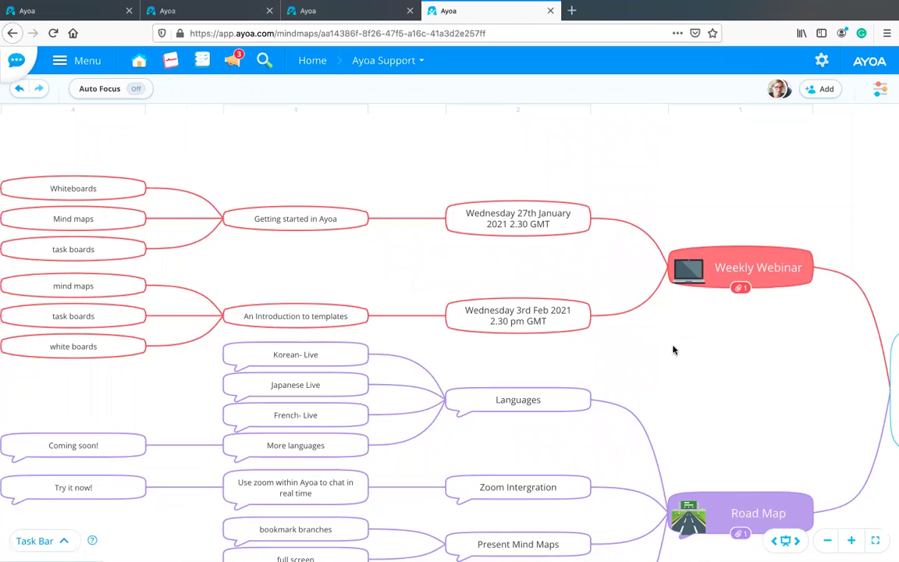
left_click(304, 224)
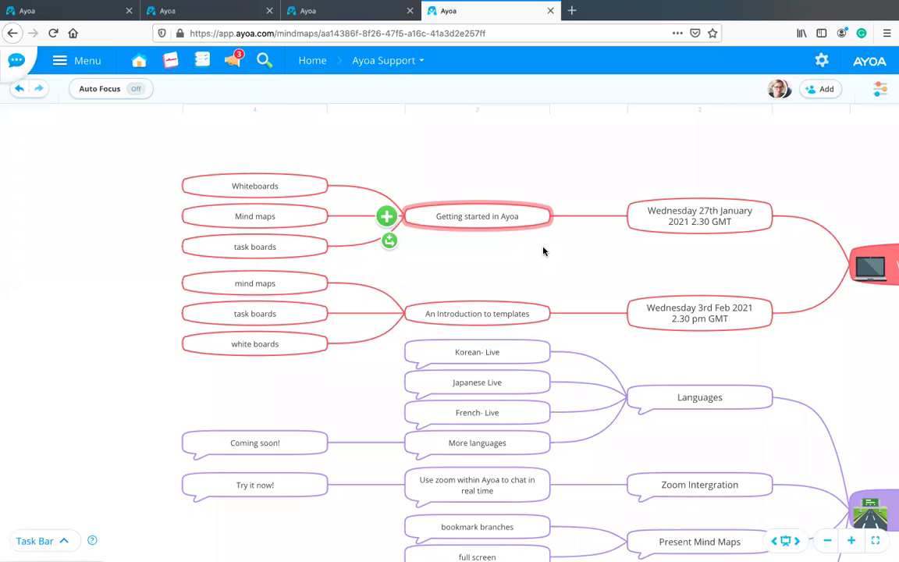
left_click(544, 251)
left_click_drag(513, 238, 439, 222)
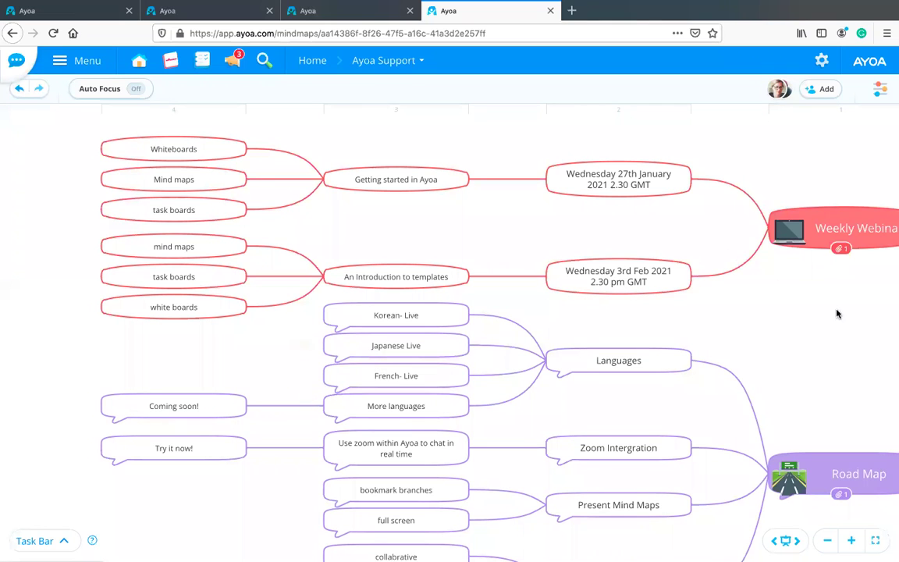
- Scroll the map back to the central Ayoa Support node with YouTube Tutorials and Email Support
scroll(274, 200, "right", 10)
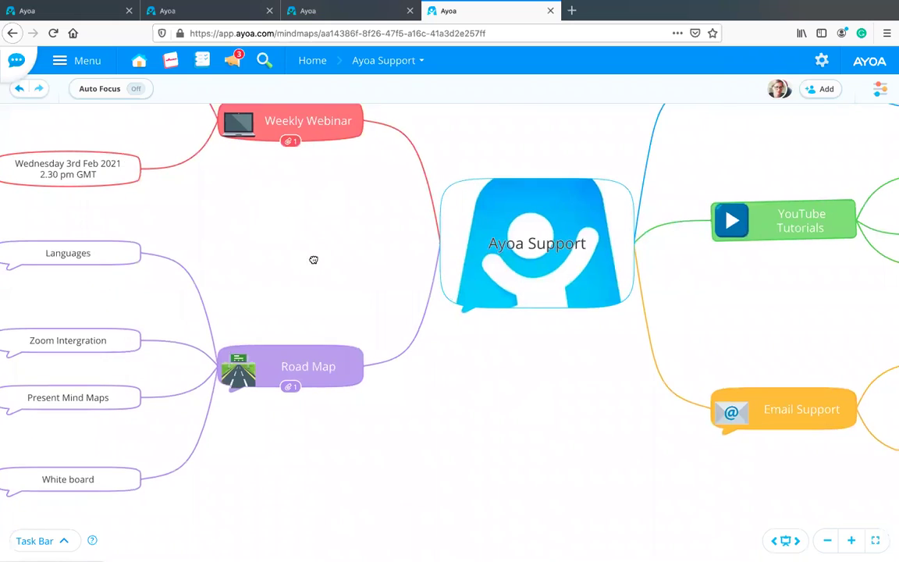
scroll(312, 260, "left", 5)
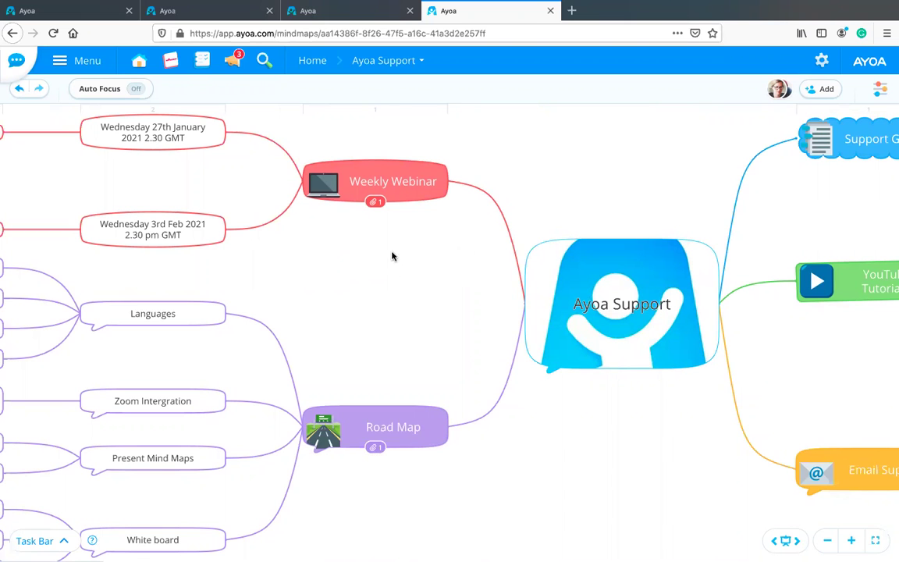
scroll(468, 347, "right", 10)
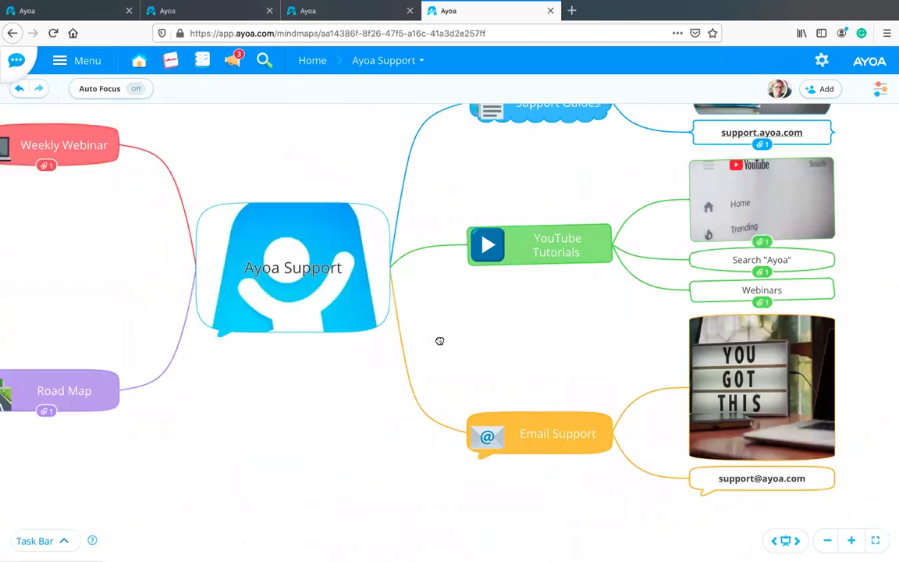